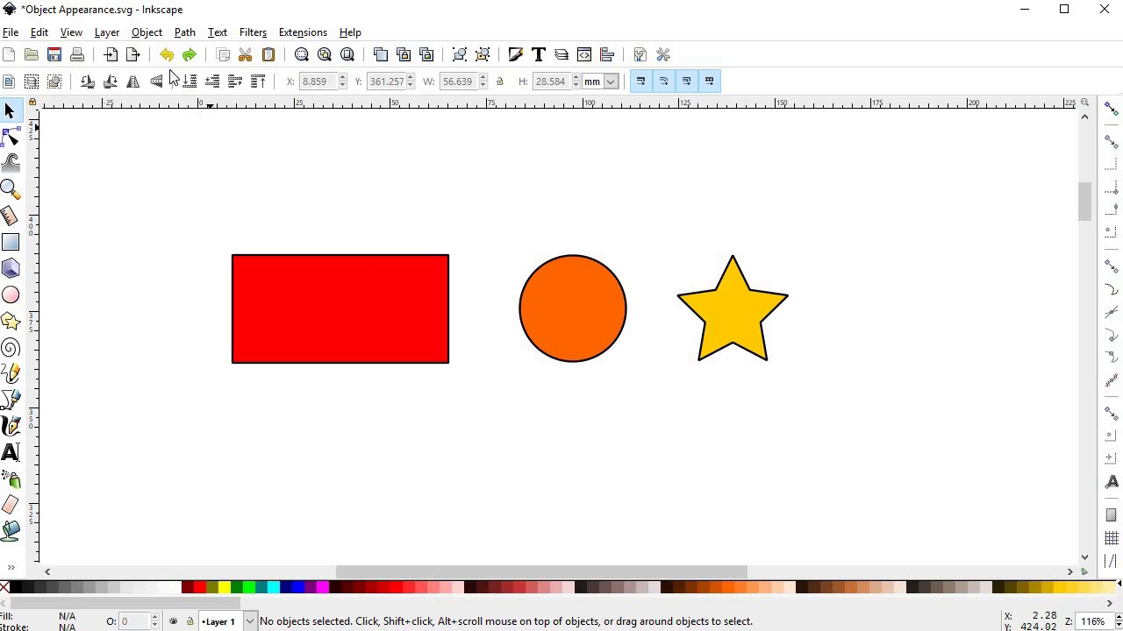
Open the Fill and Stroke settings and remove the fill from the red rectangle.
left_click(146, 33)
left_click(175, 98)
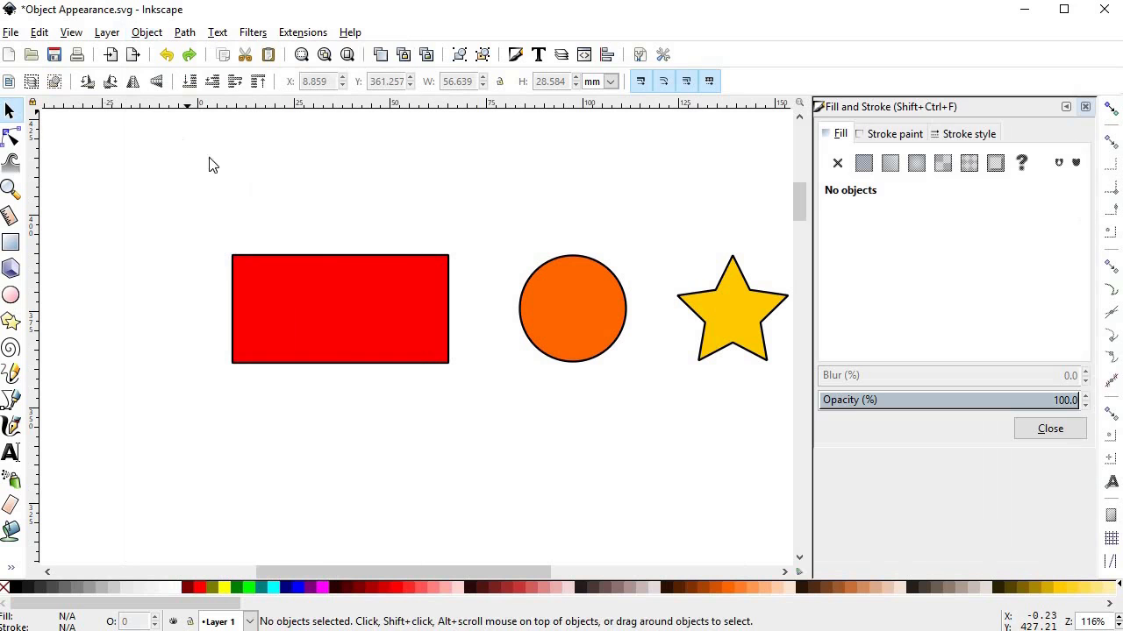
scroll(404, 207, "right", 3)
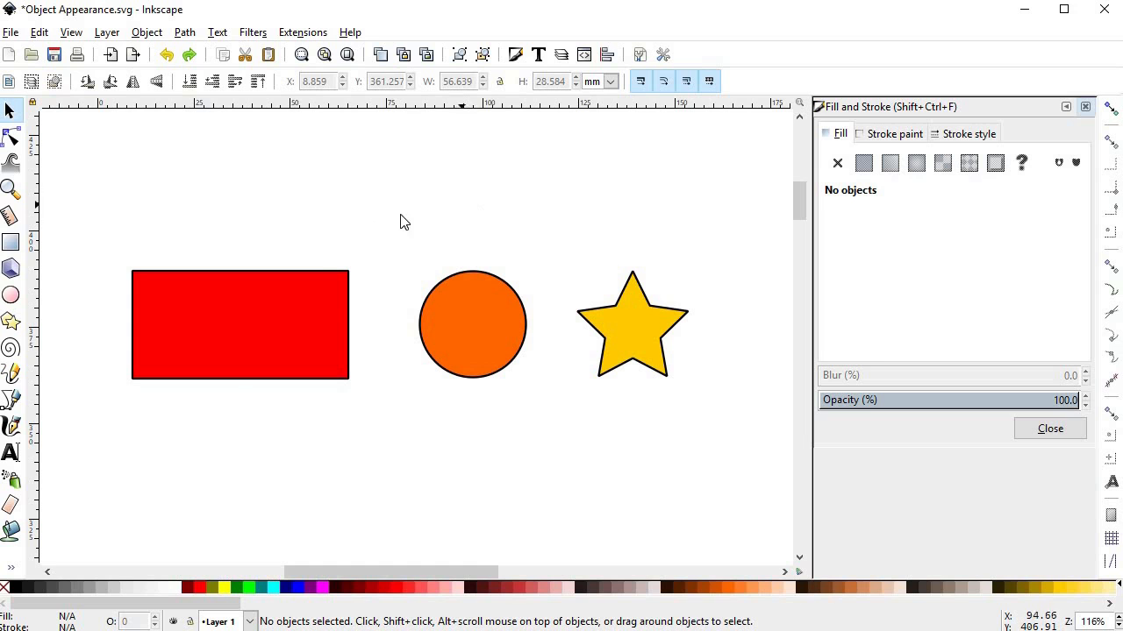
left_click(311, 301)
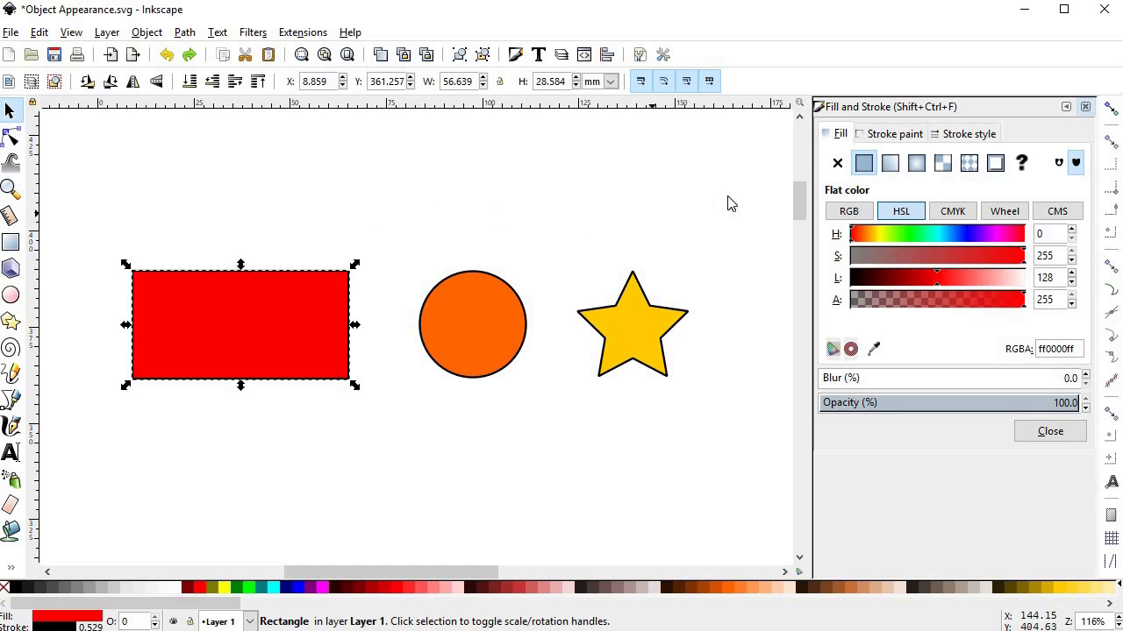
left_click(836, 165)
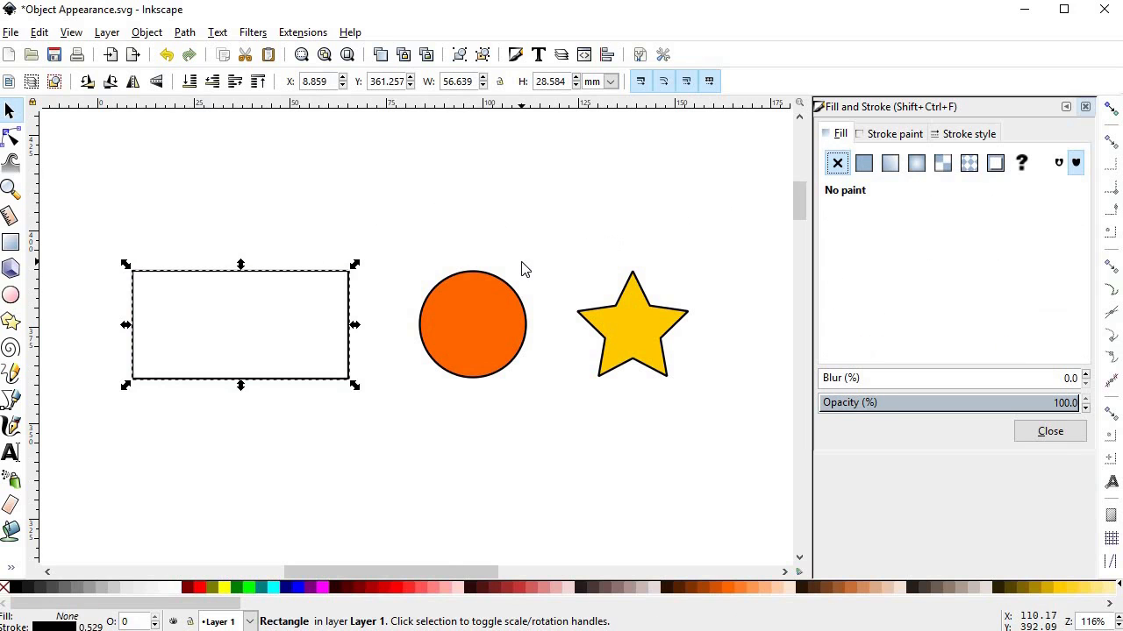
Remove the stroke paint from the orange circle and deselect it.
left_click(482, 296)
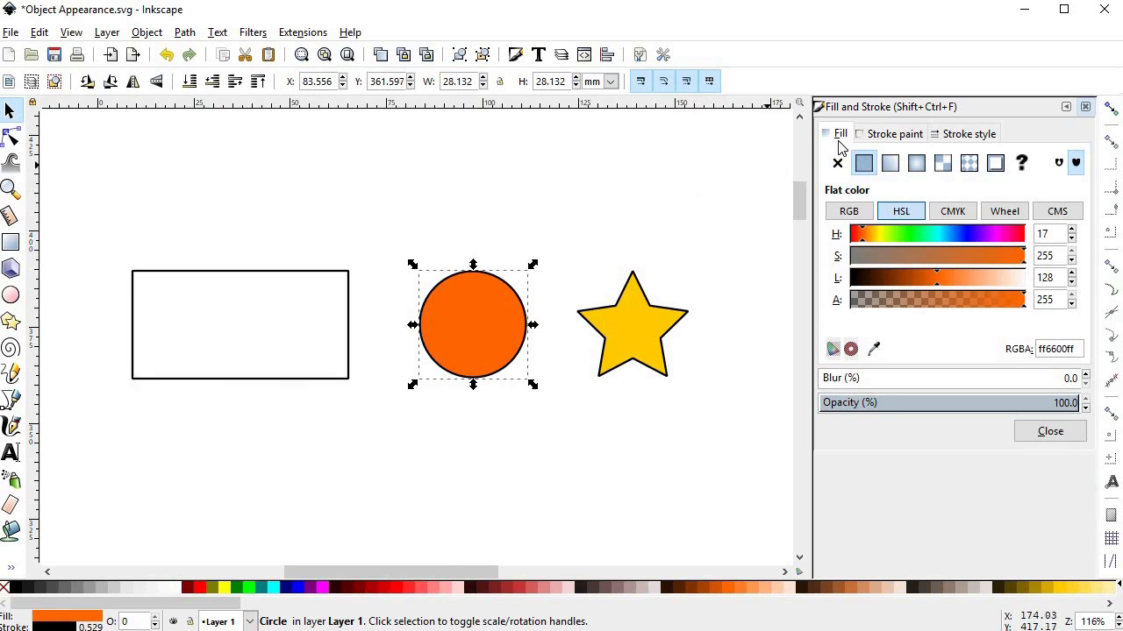
left_click(869, 136)
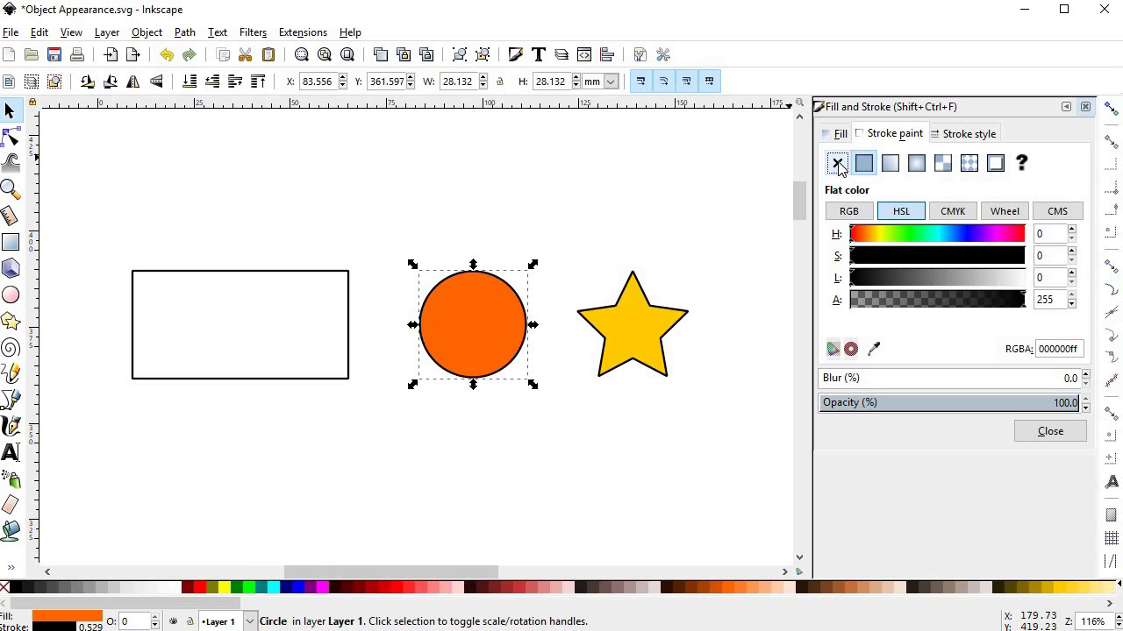
left_click(837, 165)
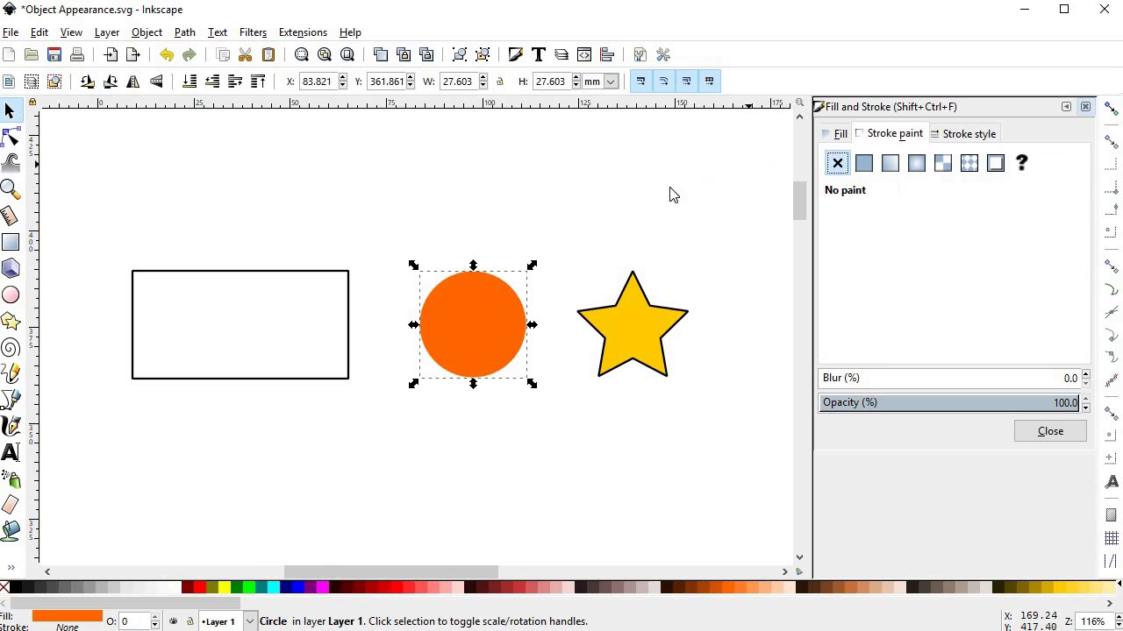
left_click(618, 210)
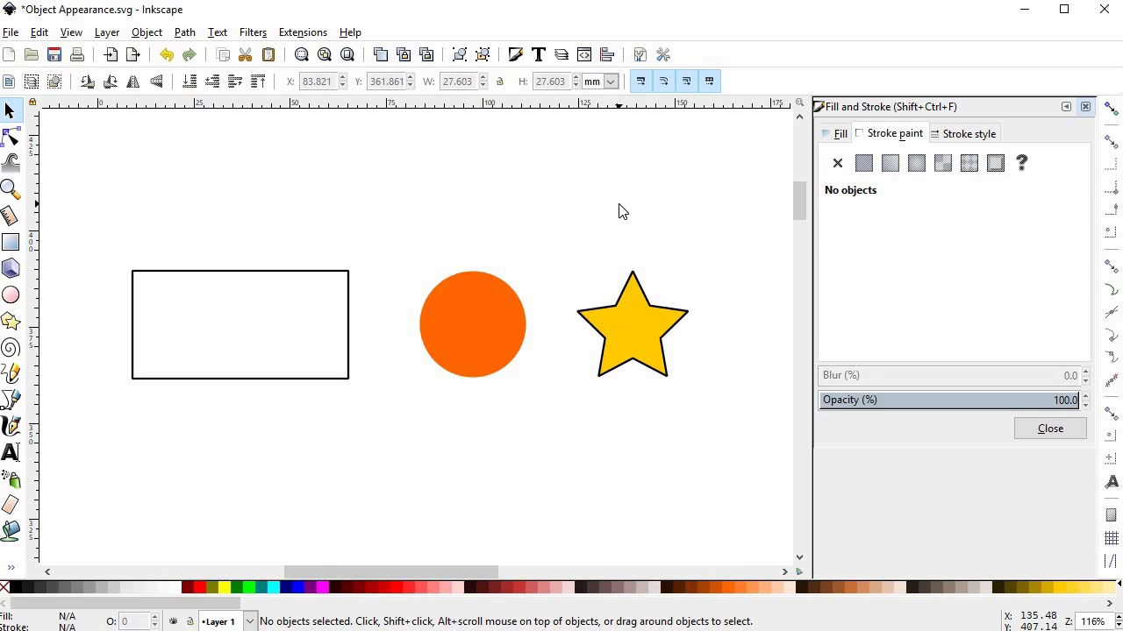
Give the unfilled rectangle a flat colour fill.
left_click(310, 272)
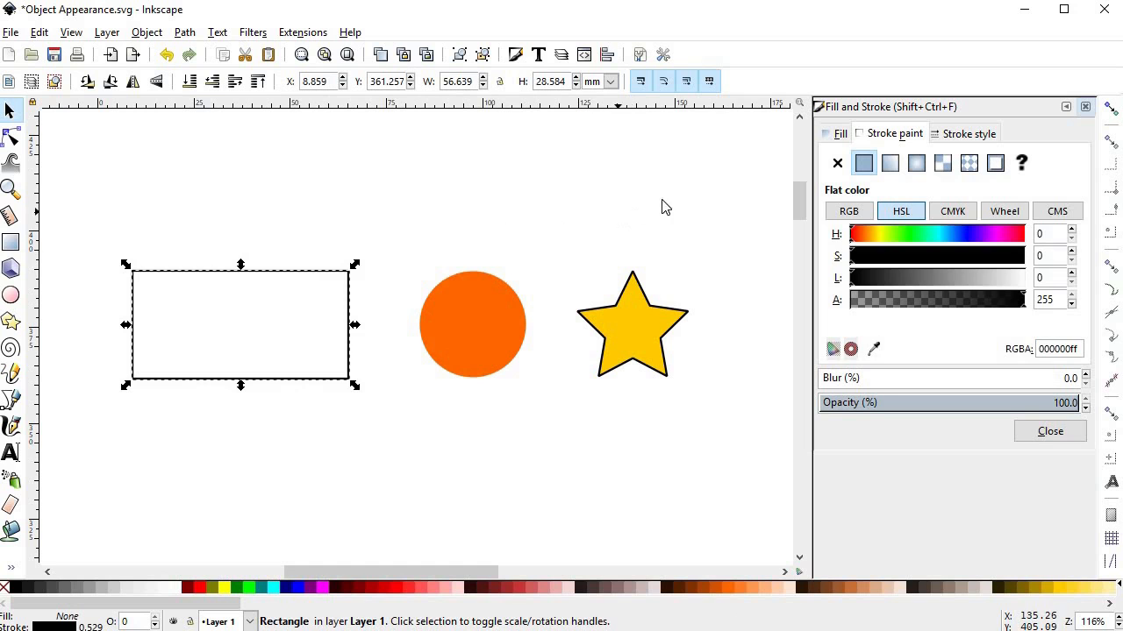
left_click(833, 136)
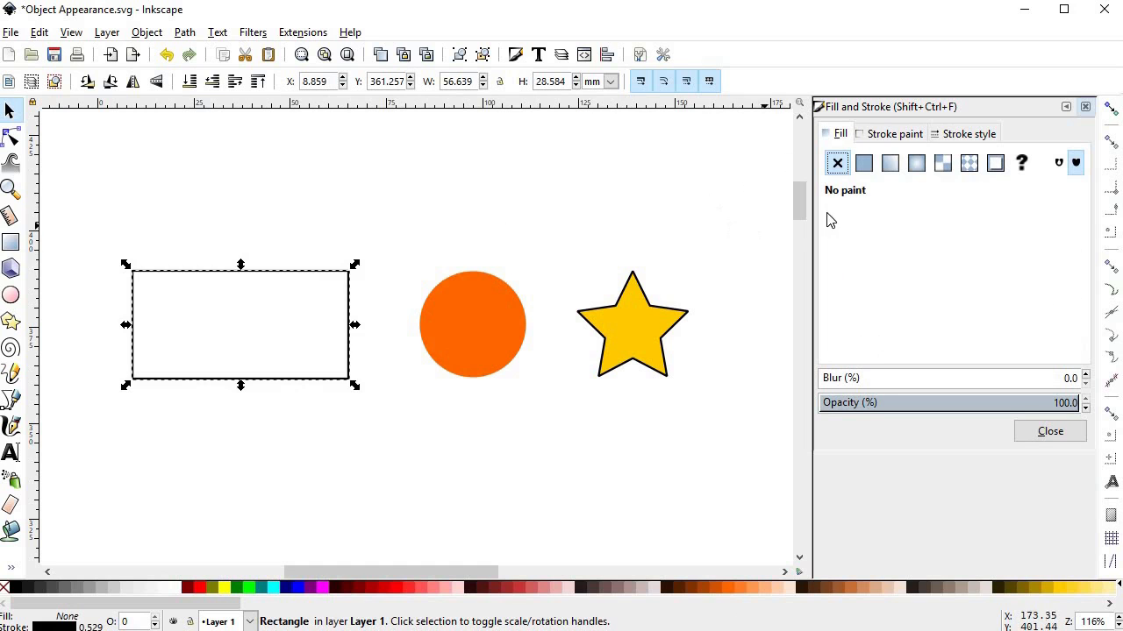
left_click(868, 171)
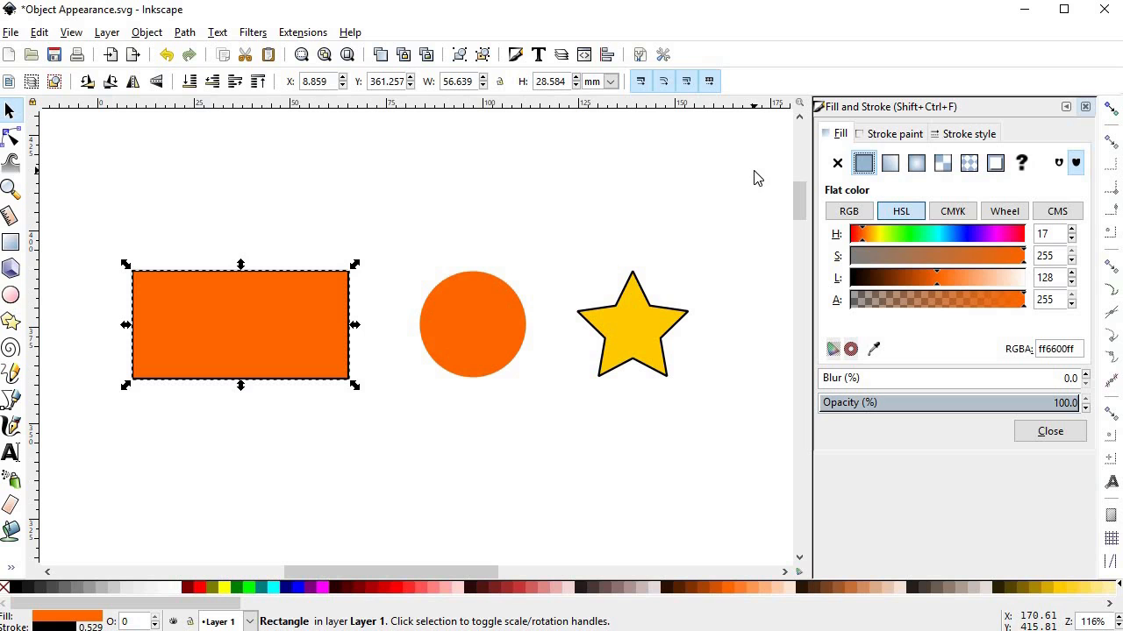
Look through the RGB, HSL, CMYK, Wheel and CMS colour modes for the rectangle's flat fill.
left_click(848, 213)
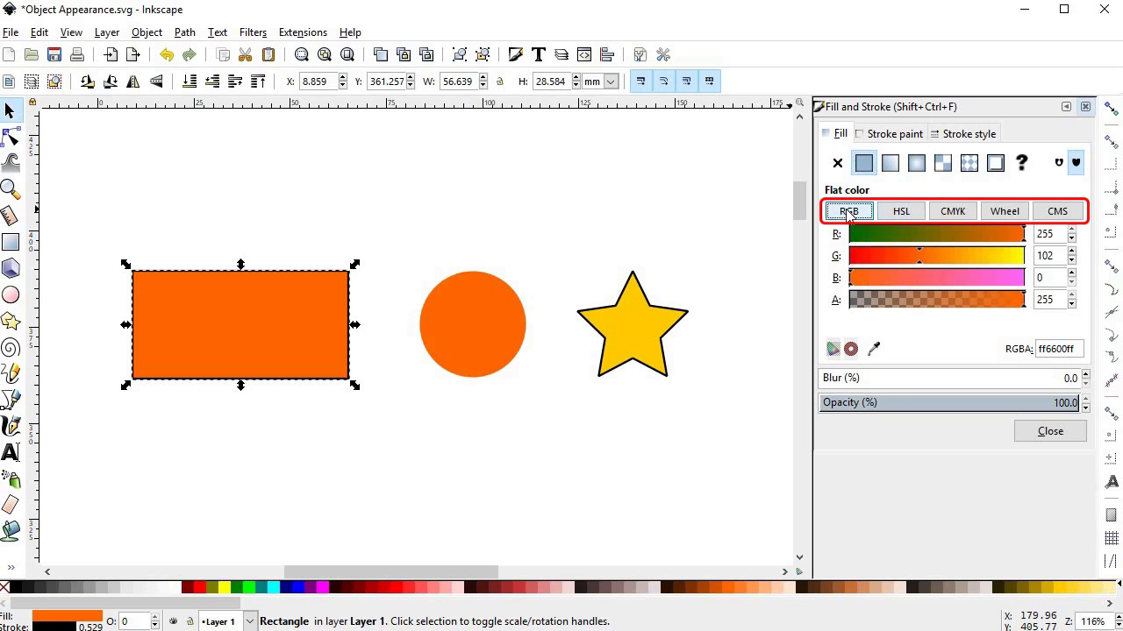
left_click(901, 215)
left_click(952, 213)
left_click(998, 214)
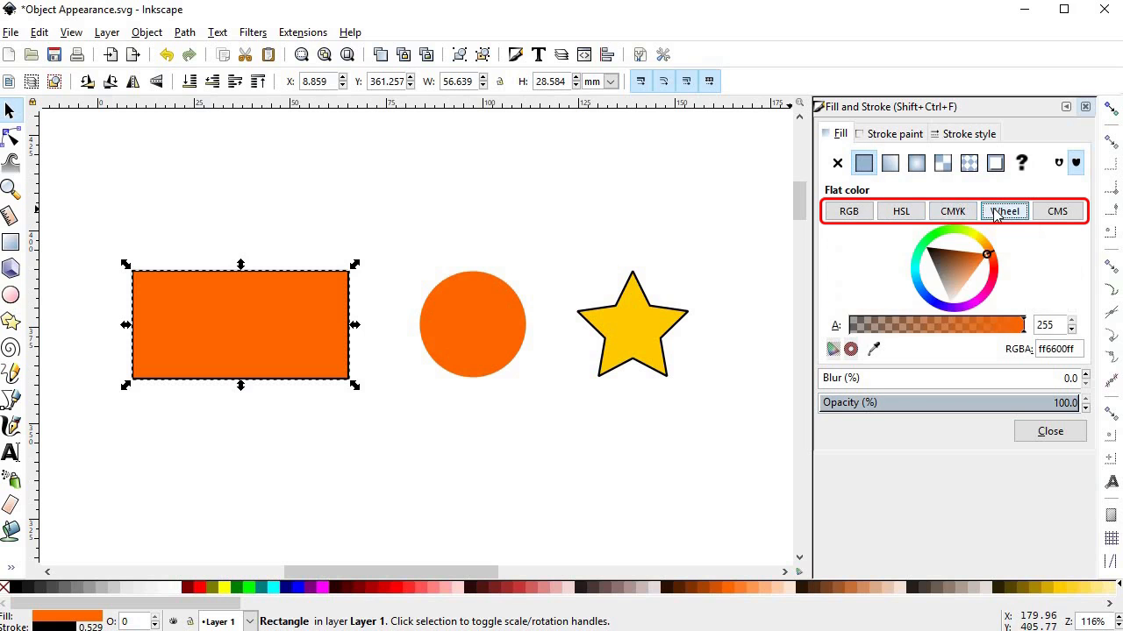
left_click(1047, 220)
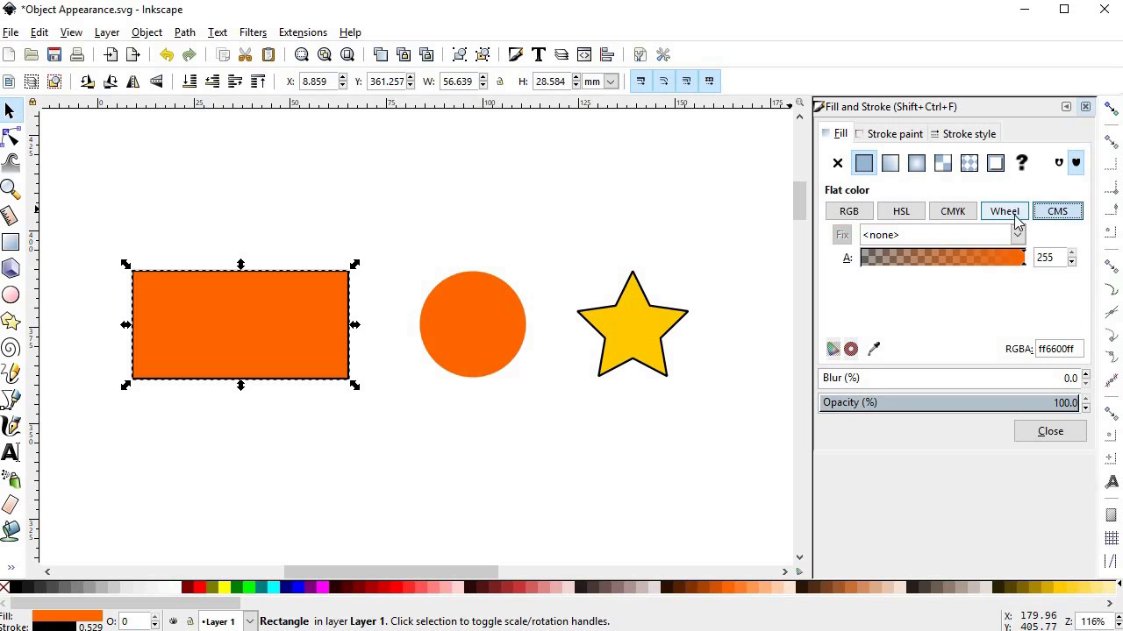
Recolour the rectangle's fill to yellow-green (RGBA cad027ff) using the colour wheel.
left_click(1004, 214)
left_click(965, 264)
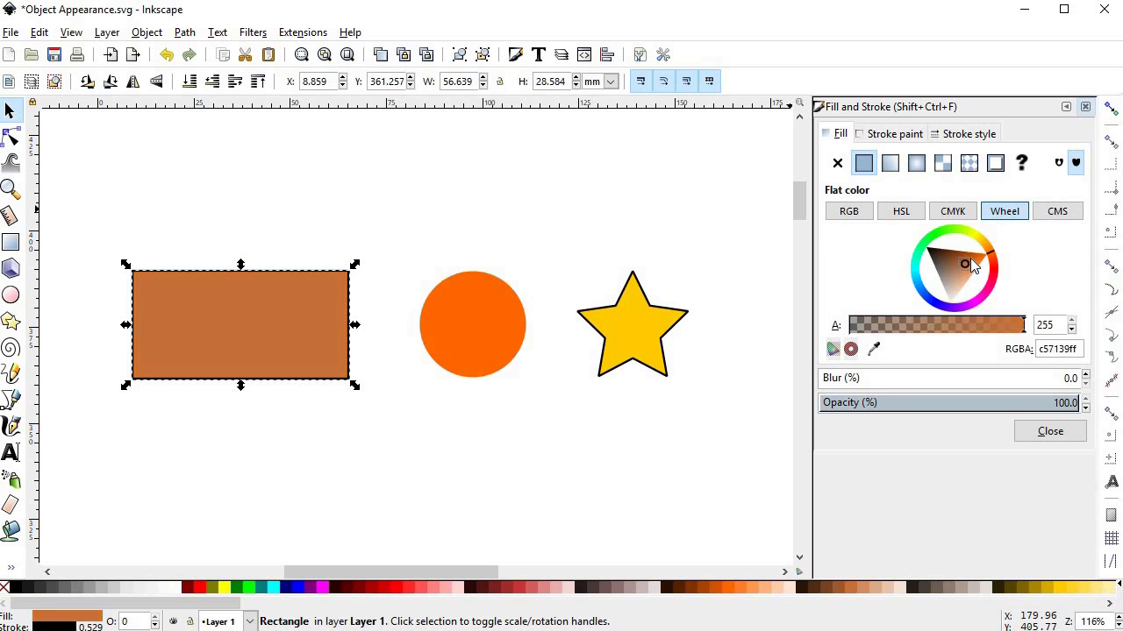
left_click(971, 232)
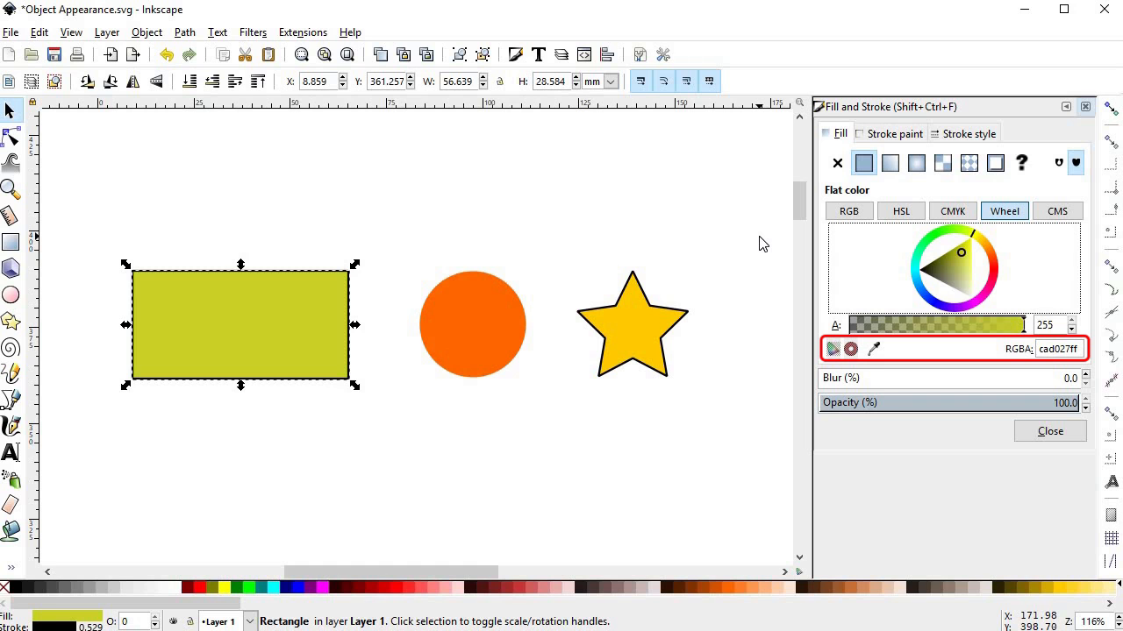
Fill the star with the orange colour picked from the circle.
left_click(655, 335)
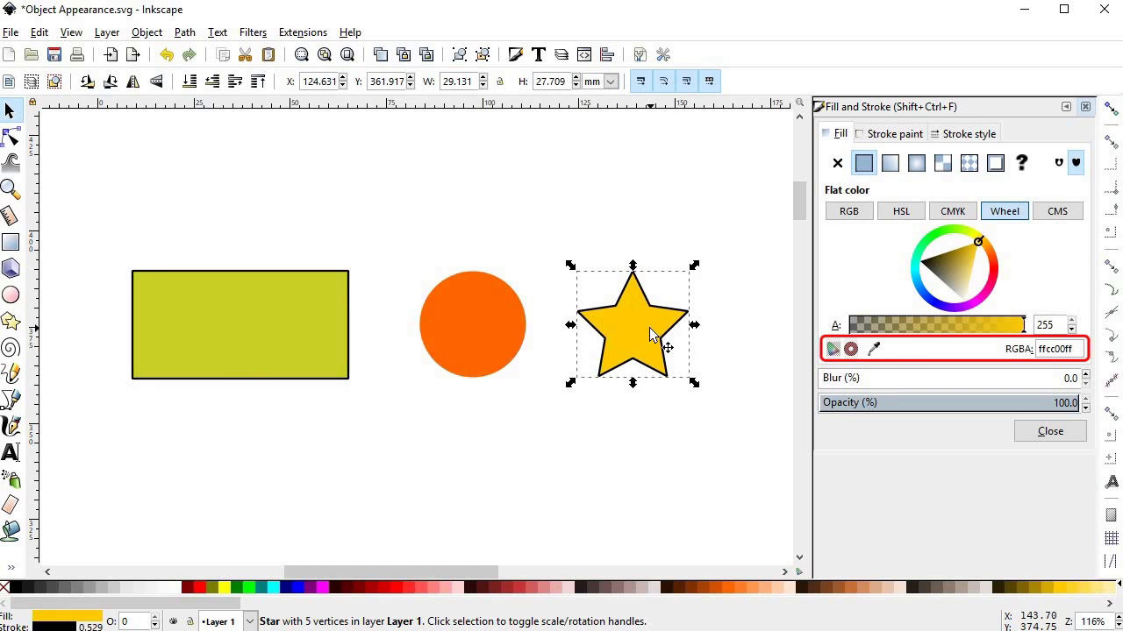
left_click(875, 350)
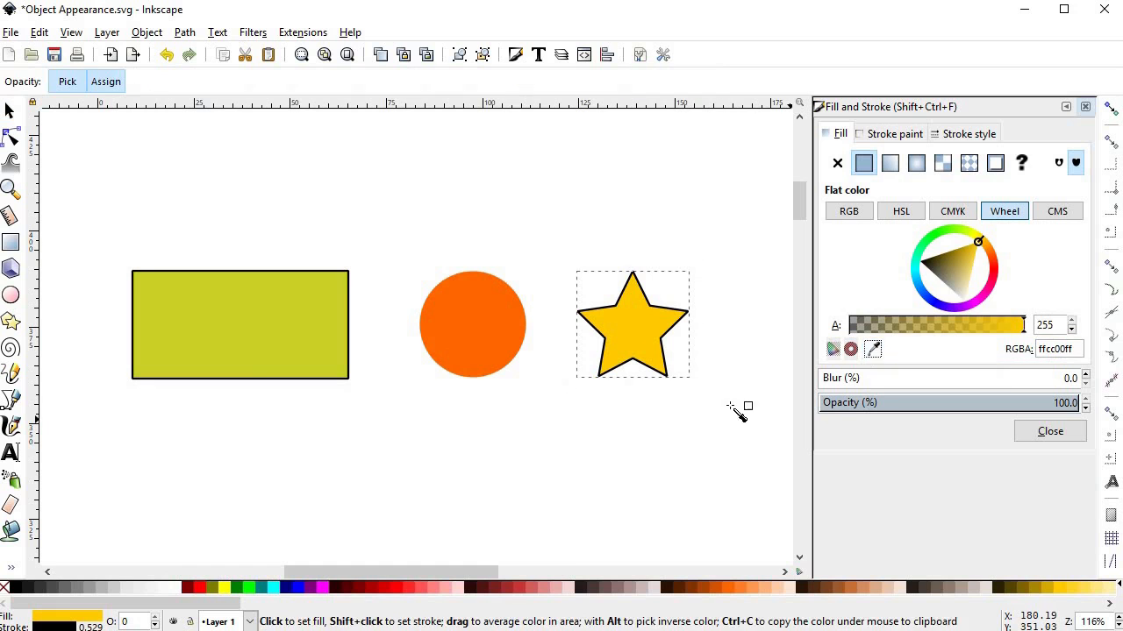
left_click(487, 333)
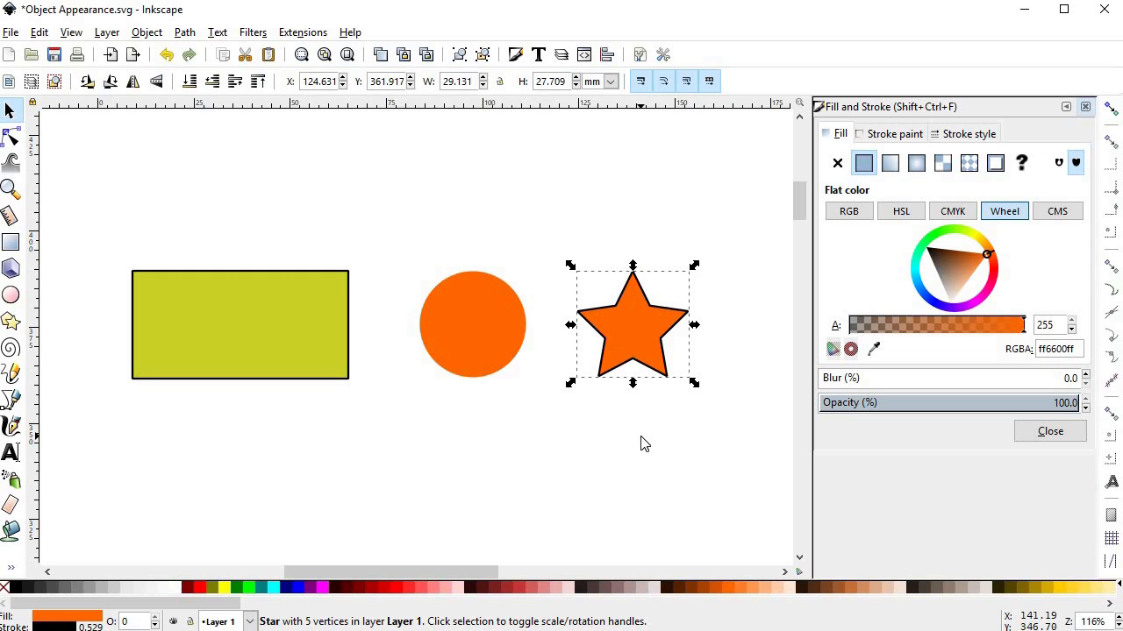
Copy the star's RGBA fill code ff6600ff and paste it as the rectangle's fill colour.
double_click(1055, 349)
right_click(1055, 349)
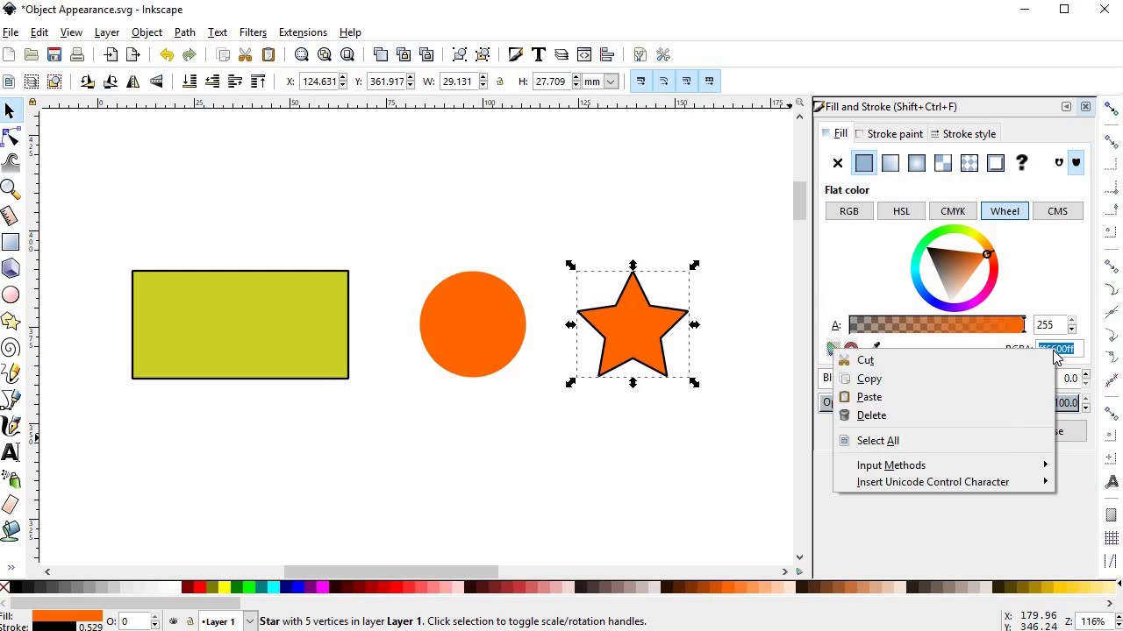
left_click(879, 386)
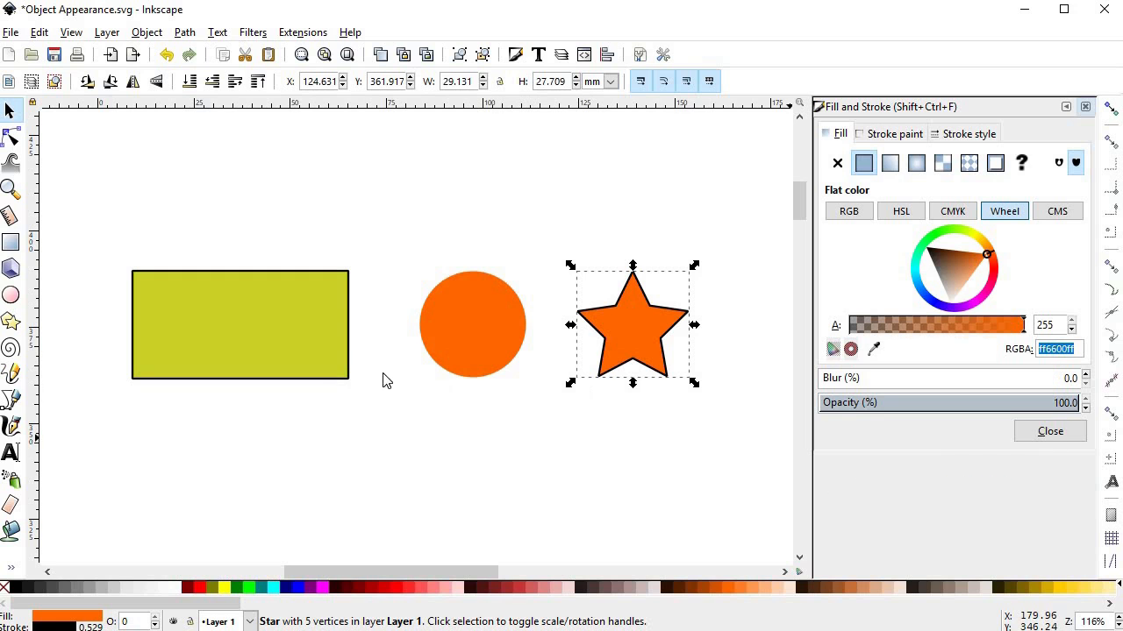
left_click(330, 334)
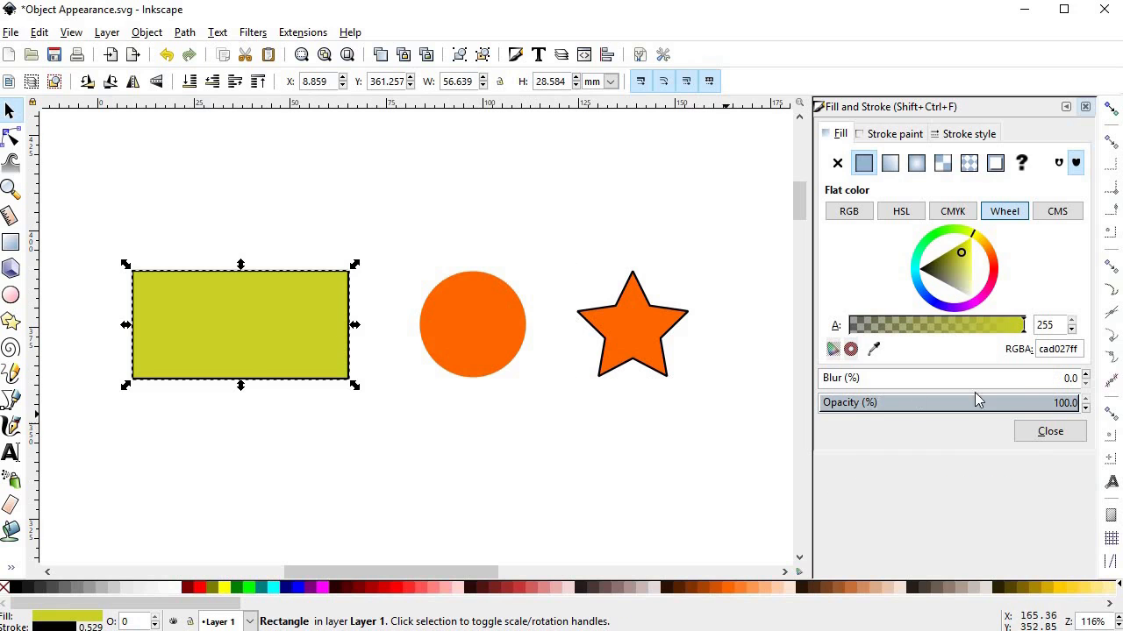
double_click(1062, 349)
right_click(1062, 349)
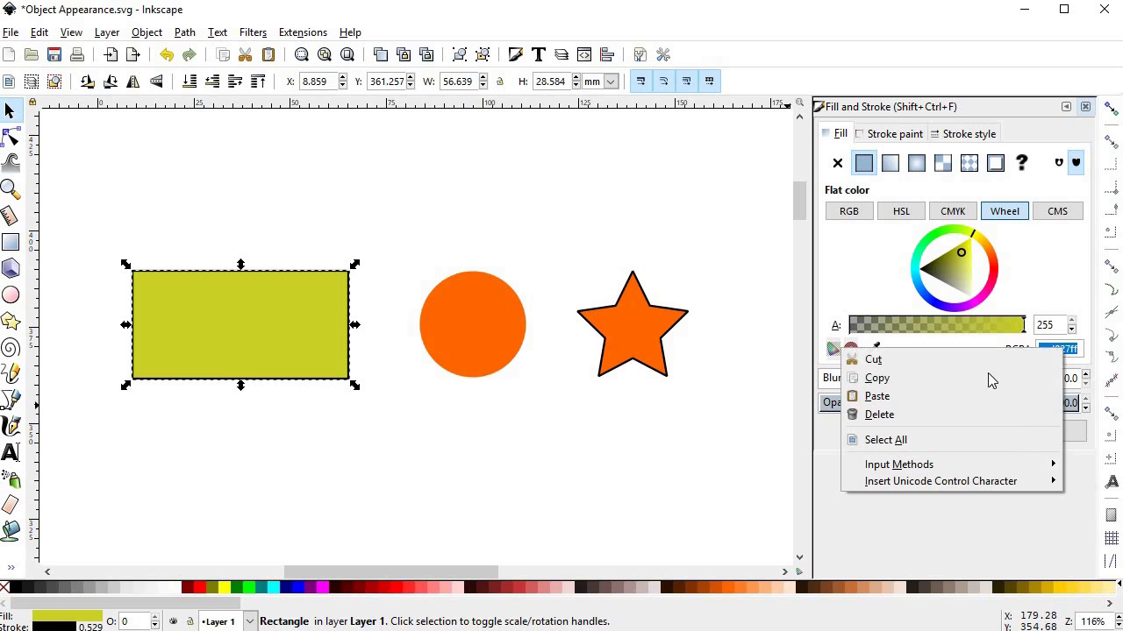
left_click(877, 397)
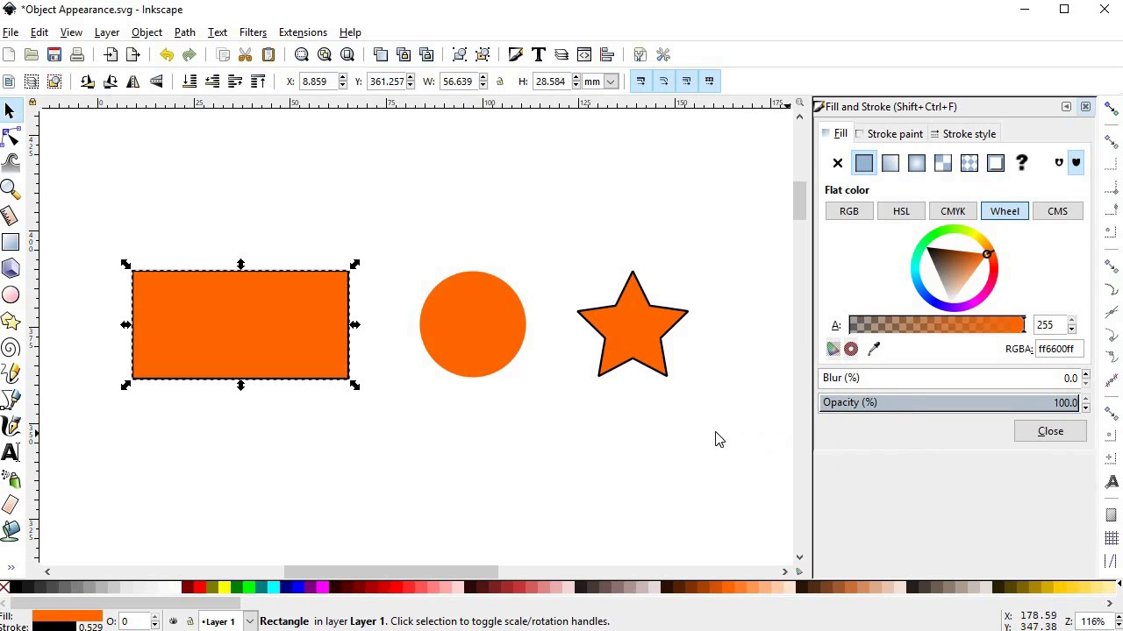
Change the stroke width unit to px and set the rectangle's stroke width to 5 px.
left_click(947, 133)
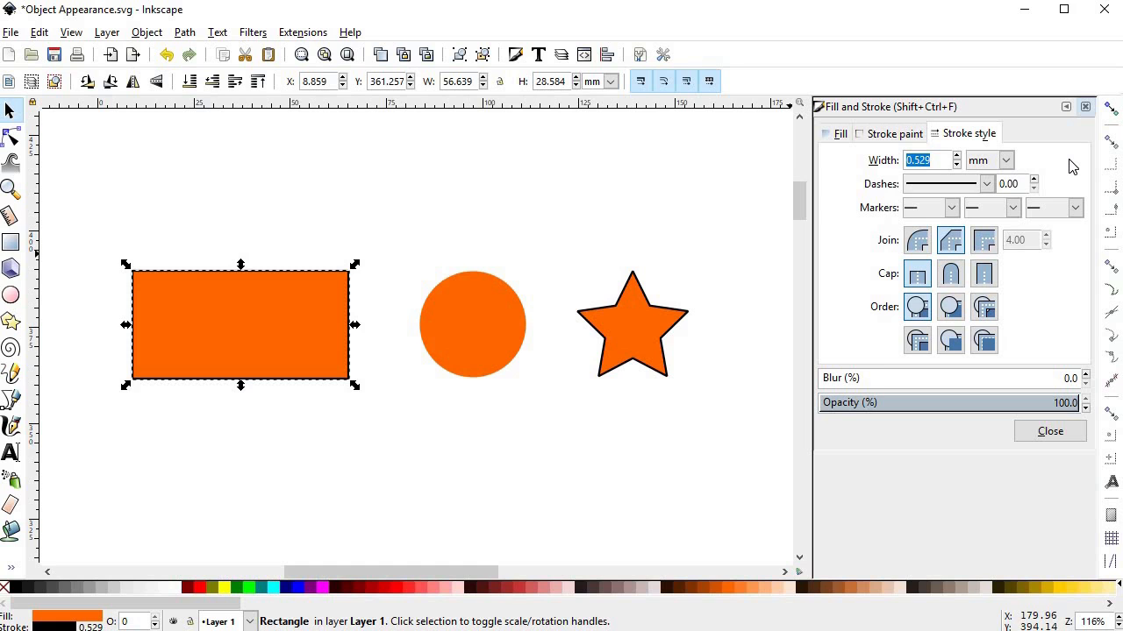
left_click(1005, 161)
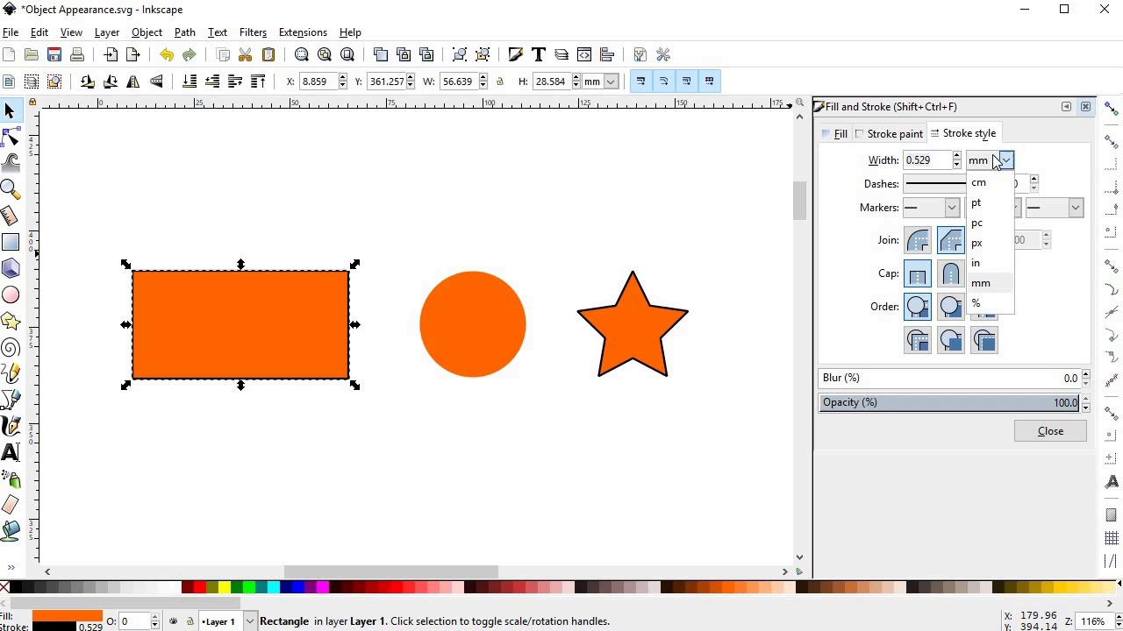
left_click(1000, 243)
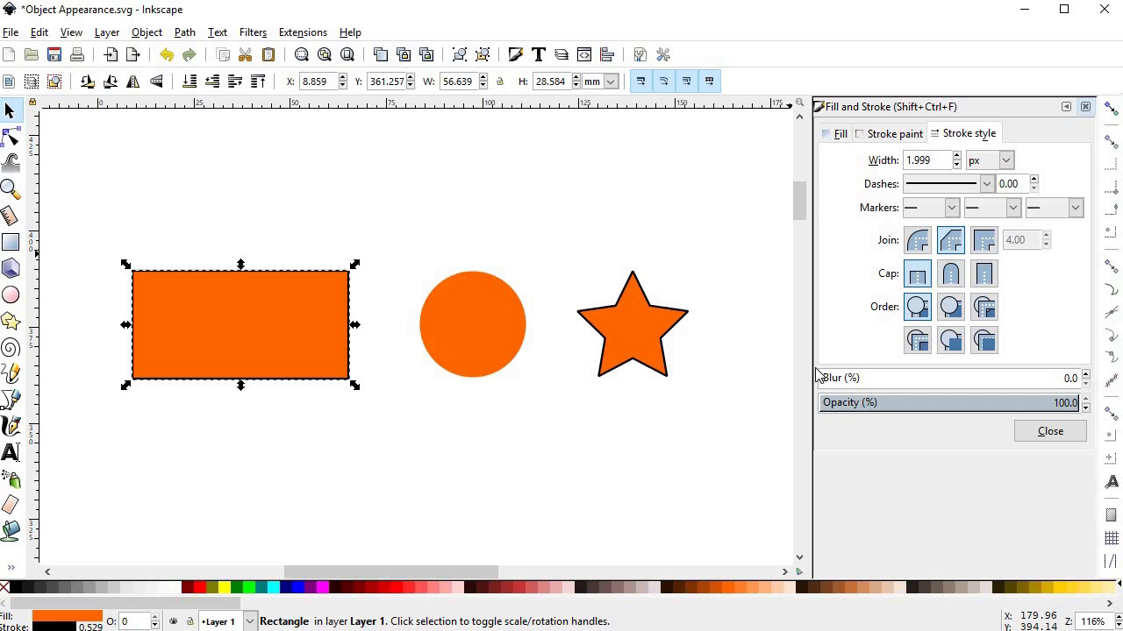
double_click(910, 160)
type("5")
key("Return")
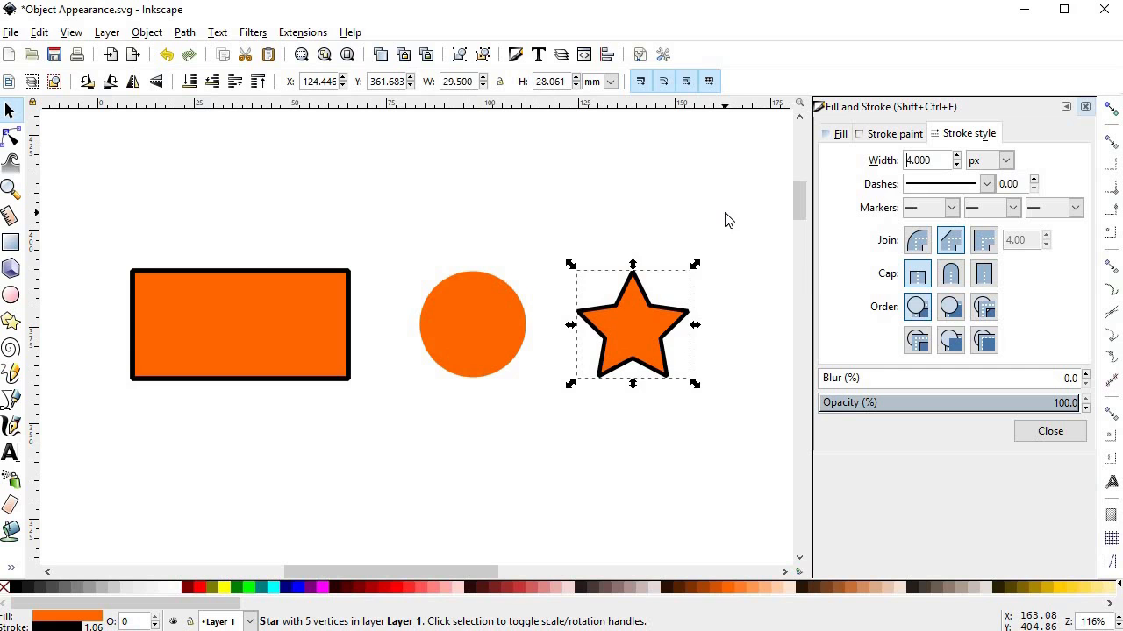
Apply a widely spaced dotted dash pattern to the rectangle's stroke.
key("Tab")
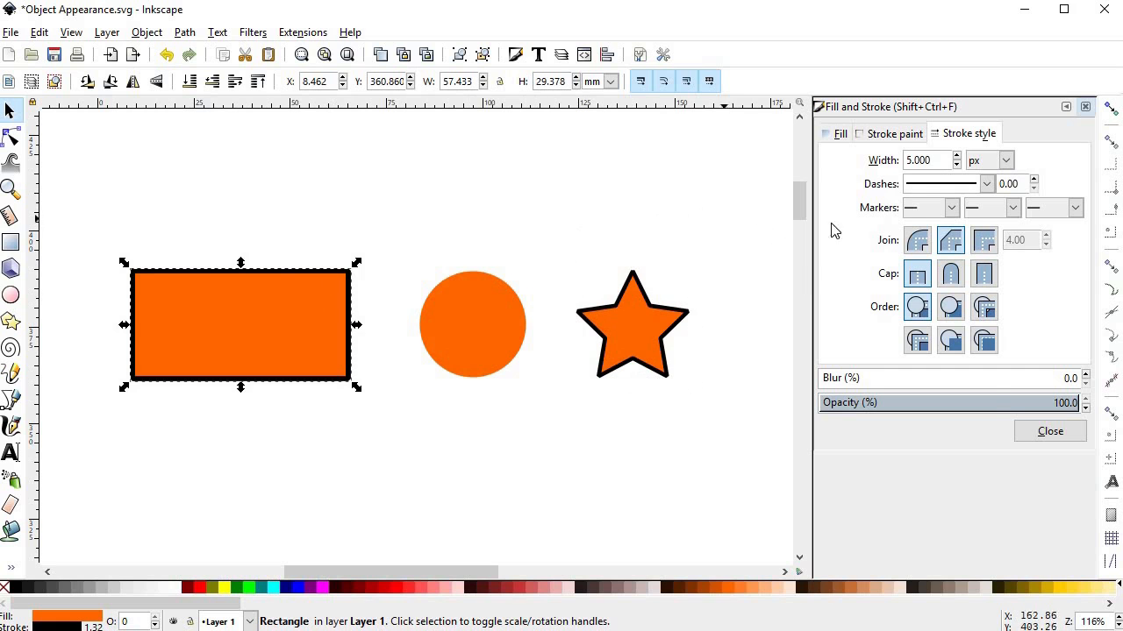
left_click(926, 190)
left_click(959, 229)
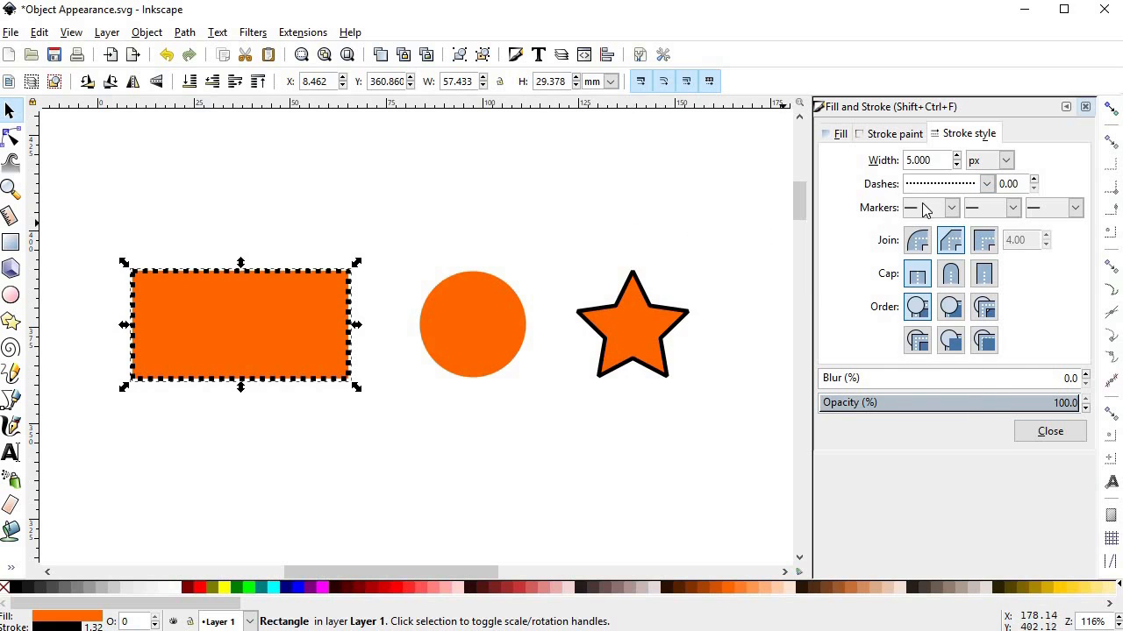
left_click(987, 183)
left_click(956, 273)
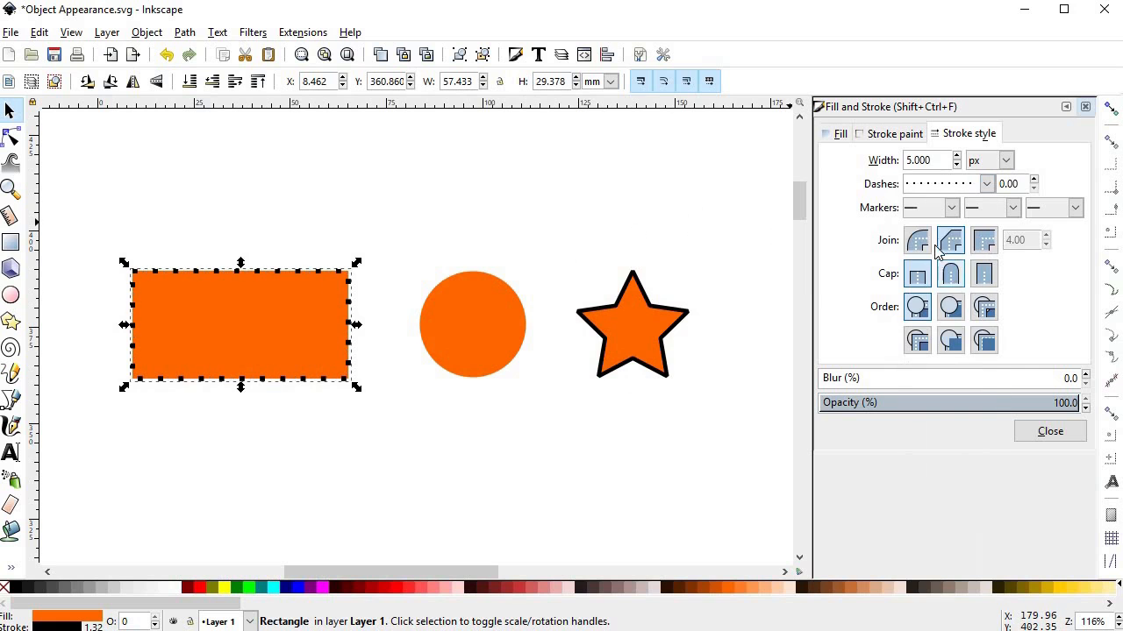
Set the start, mid and end markers of the rectangle's stroke to the large arrowhead.
left_click(948, 207)
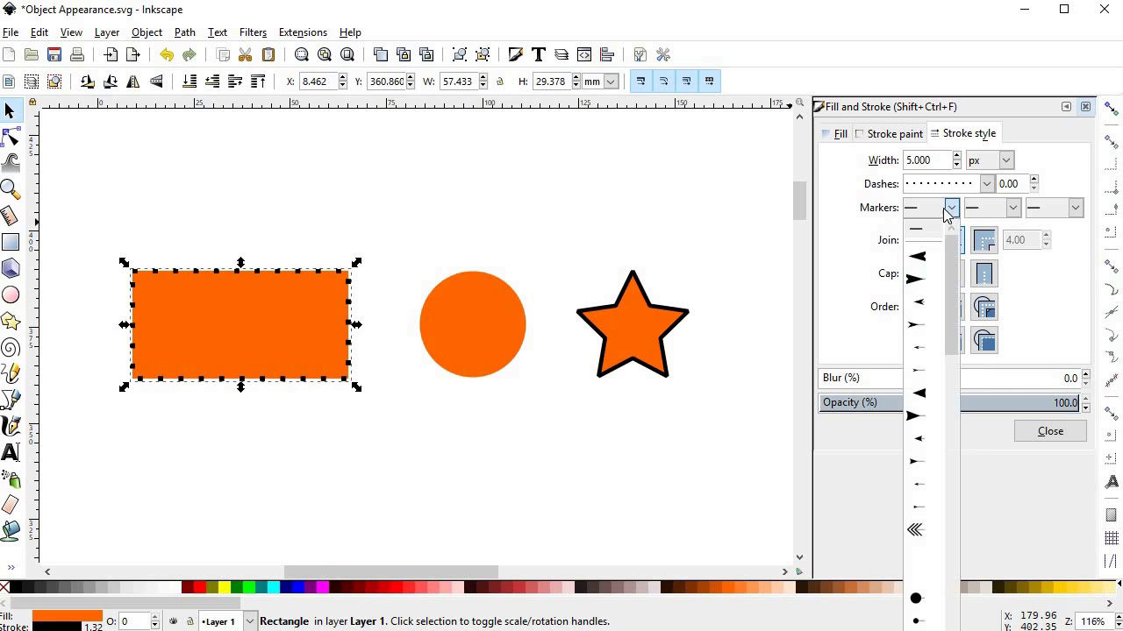
left_click(931, 254)
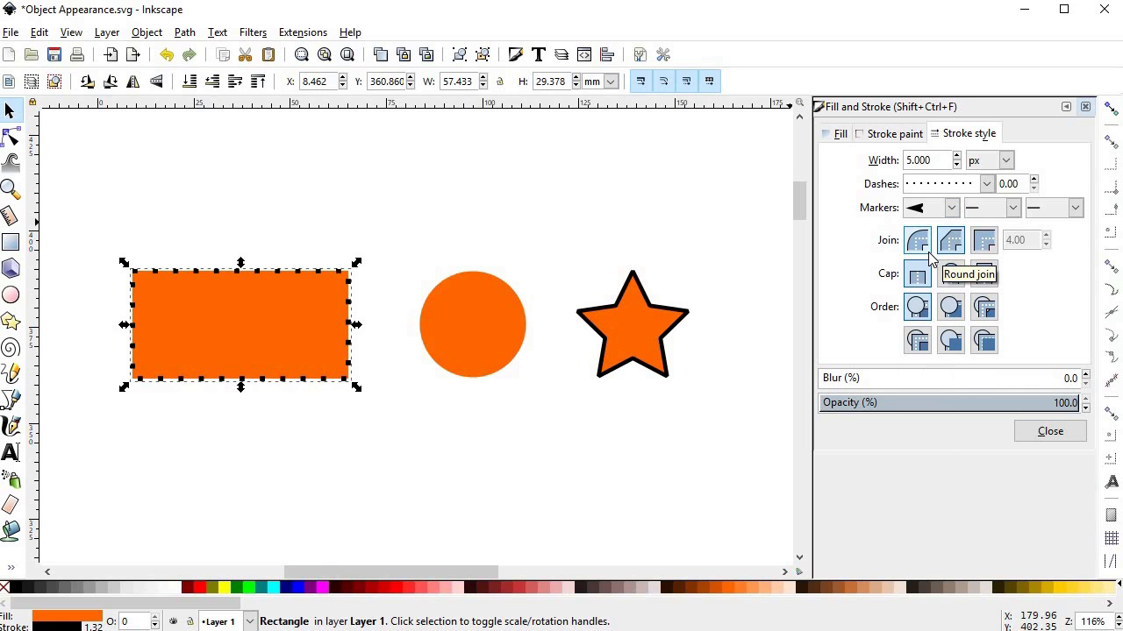
left_click(968, 211)
left_click(979, 252)
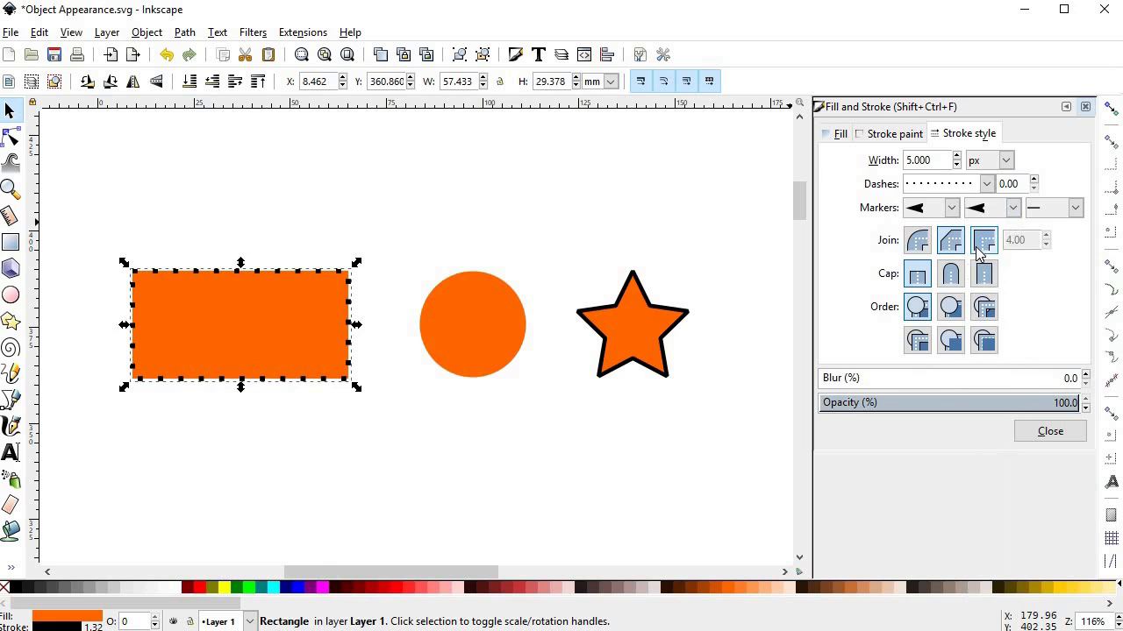
left_click(1044, 211)
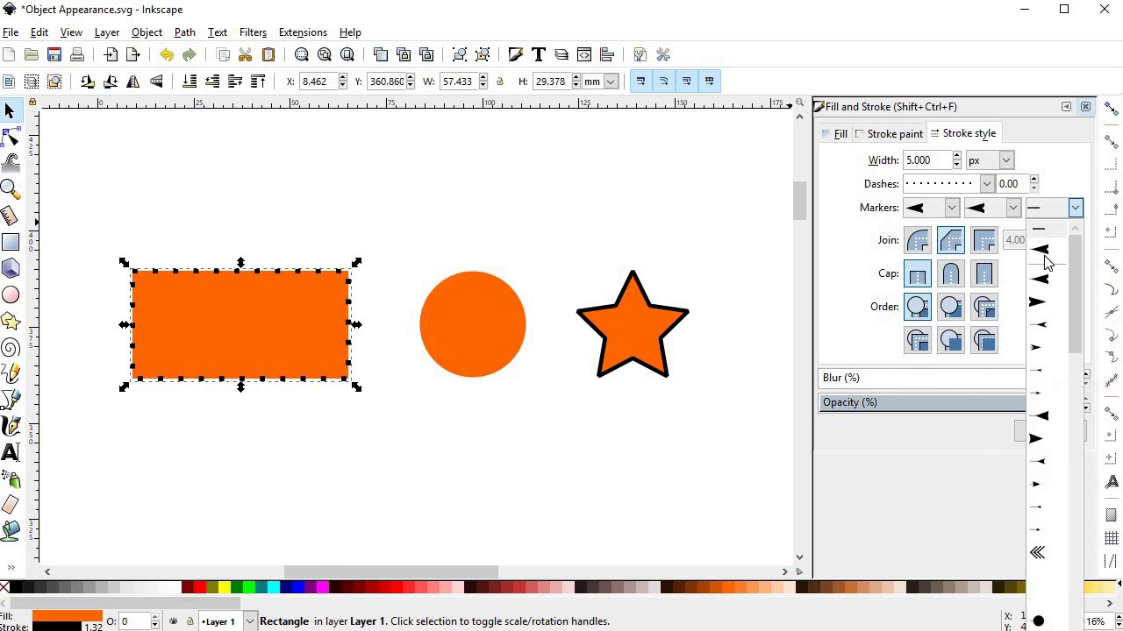
left_click(1046, 254)
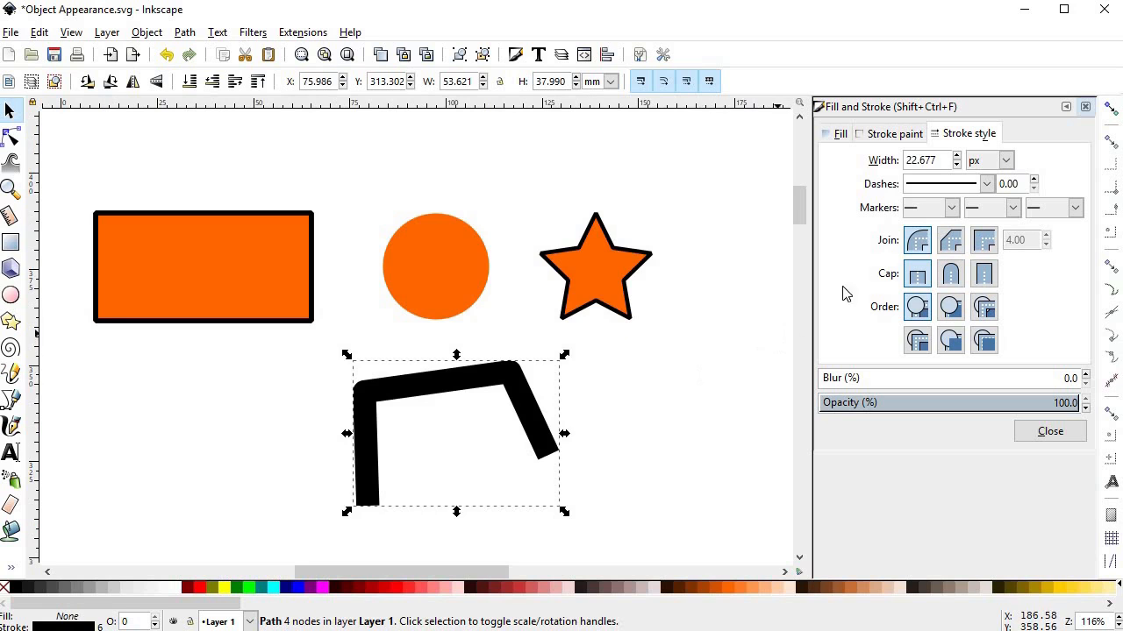
Try the bevel and miter joins on the thick black path, and settle on the bevel join.
left_click(953, 248)
left_click(983, 249)
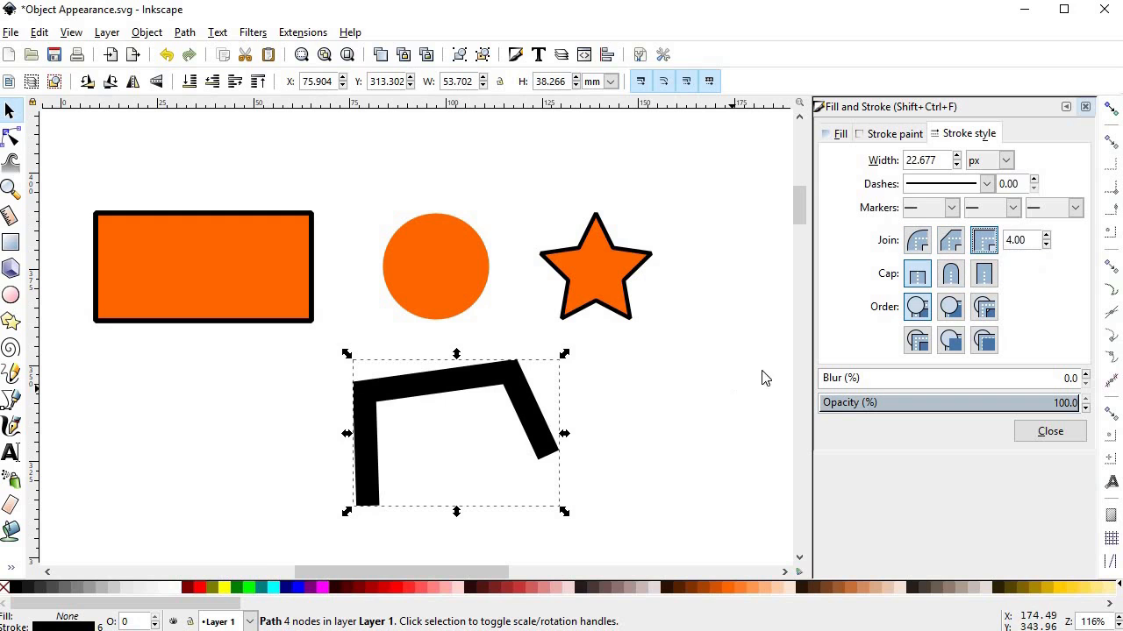
left_click(950, 240)
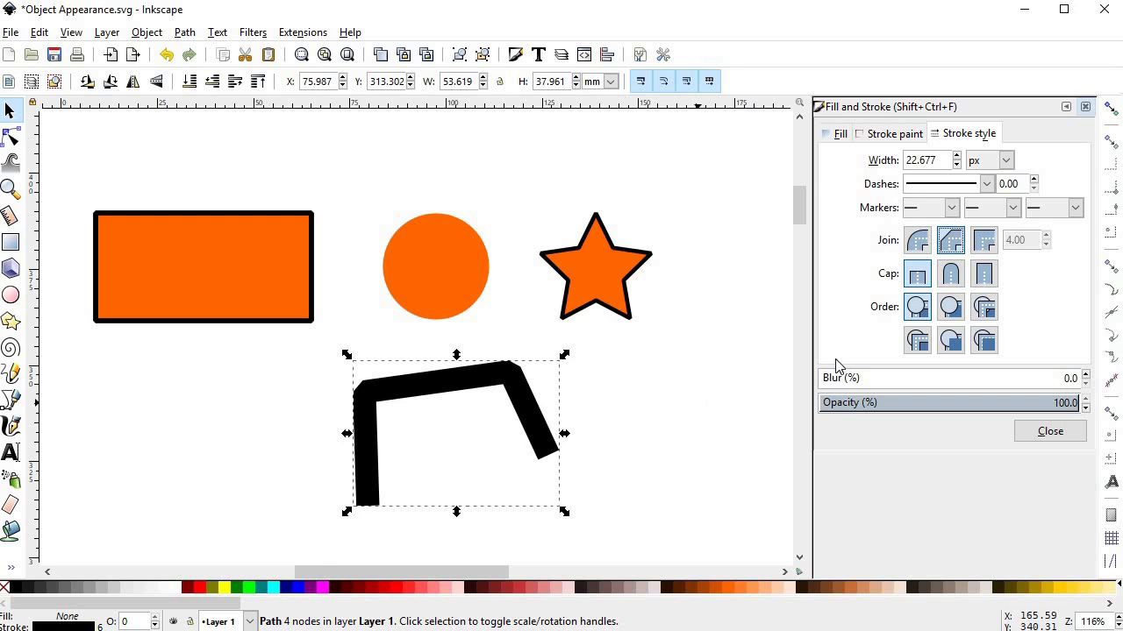
Try the round and square caps on the thick black path, and settle on the round cap.
left_click(951, 274)
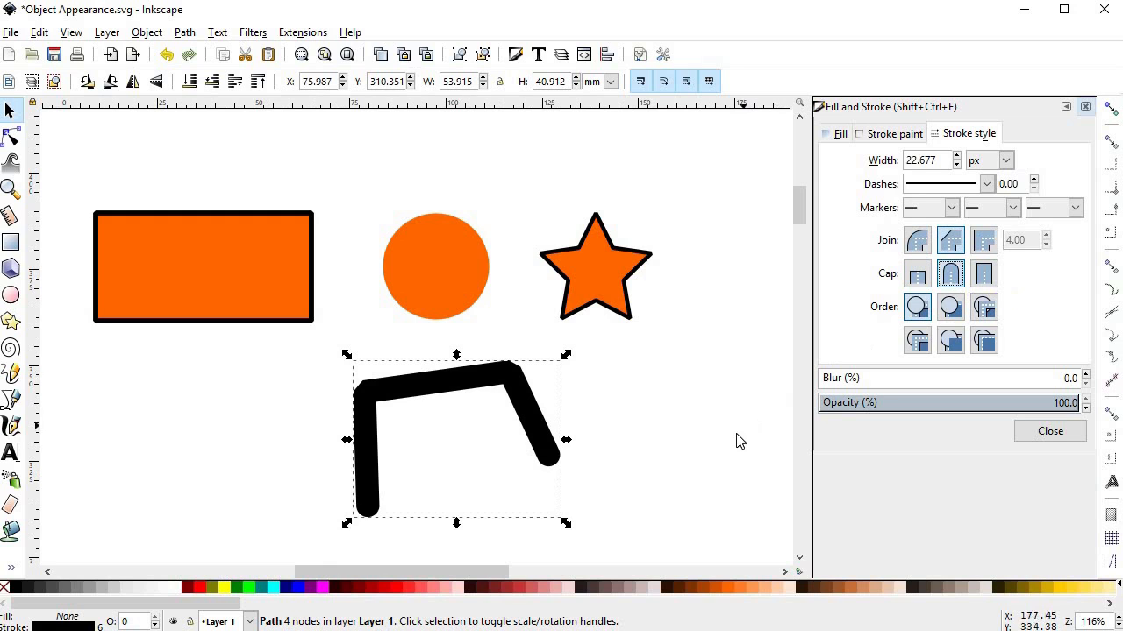
left_click(982, 275)
left_click(952, 275)
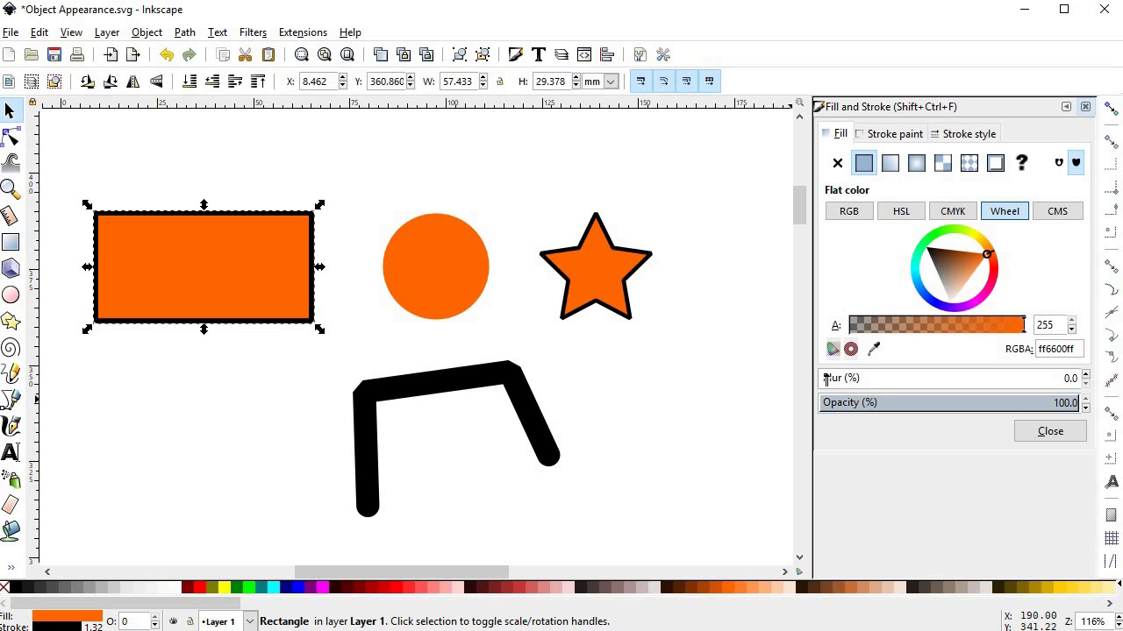
Blur the rectangle by about 10.8% and lower the star's opacity to about 54%.
left_click_drag(822, 378, 846, 378)
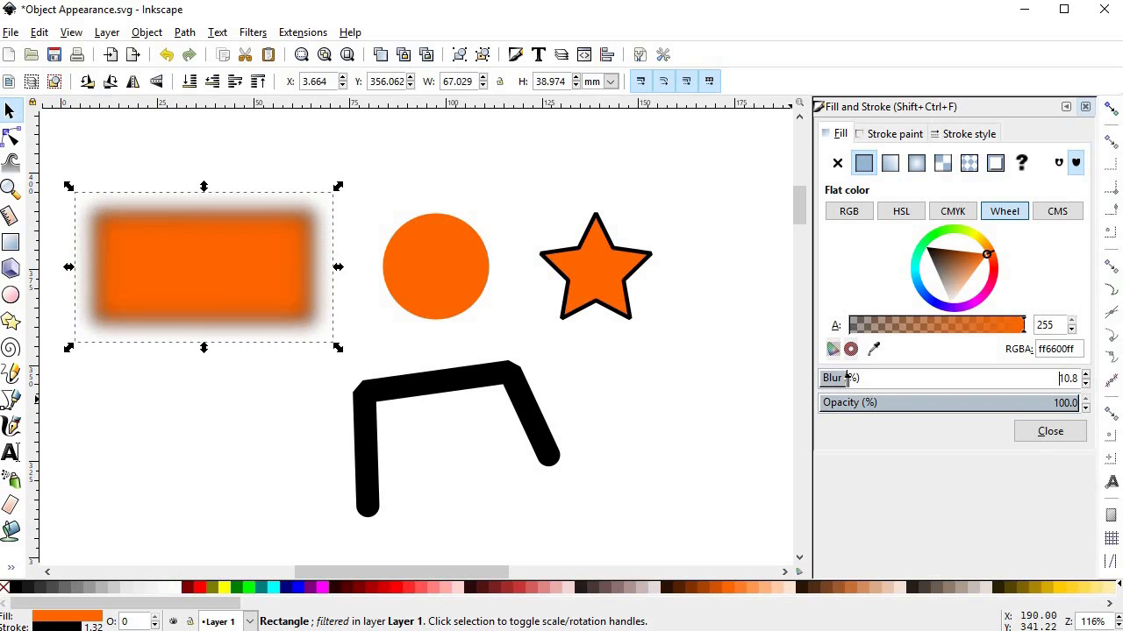
left_click(591, 270)
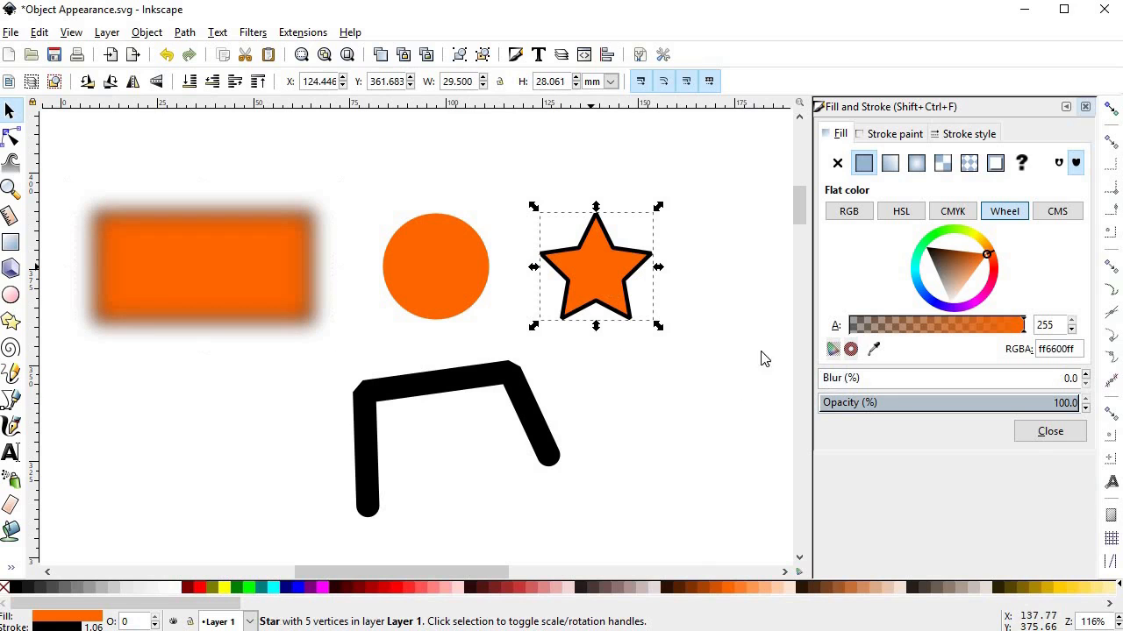
left_click(1014, 402)
left_click_drag(997, 403, 958, 403)
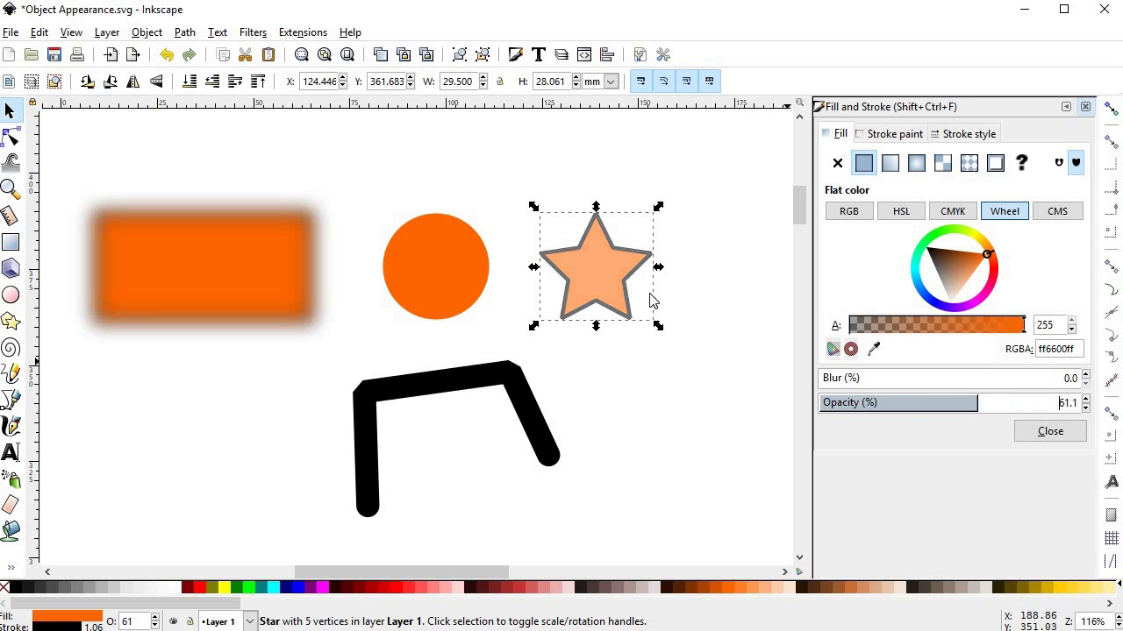
Move the semi-transparent star over the black path, place it slightly farther from the circle than before, and deselect it.
left_click_drag(575, 283, 527, 373)
left_click_drag(601, 261, 614, 283)
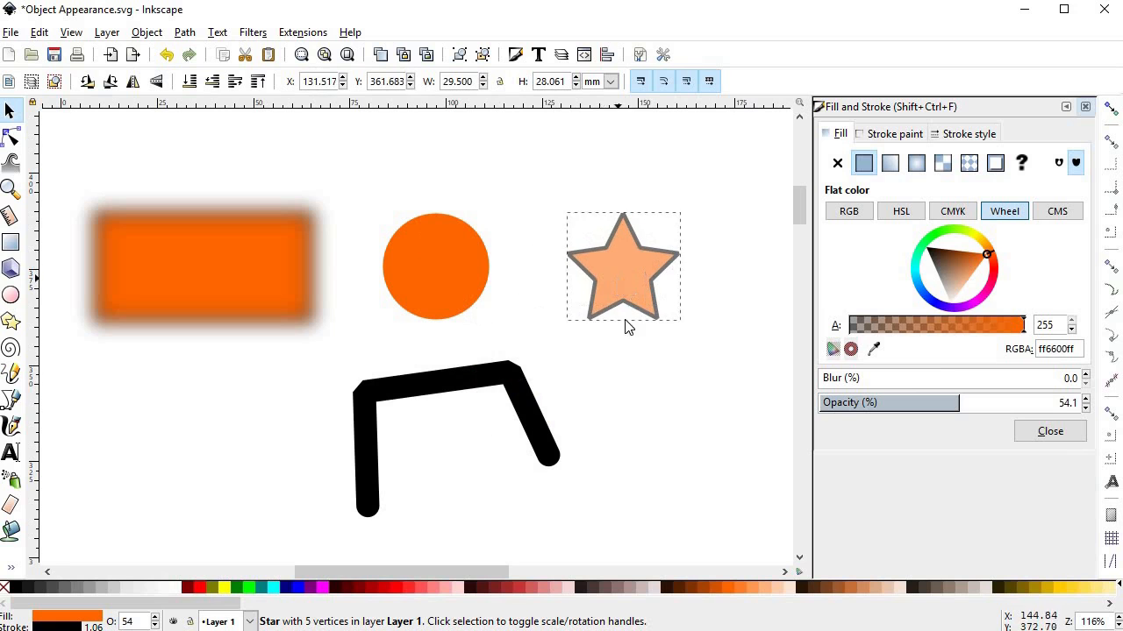
left_click(644, 400)
Give the circle a flat-colour stroke.
left_click(440, 308)
left_click(893, 134)
left_click(863, 163)
Make the circle's orange fill partly transparent by lowering the fill's alpha, and shift the circle slightly towards the star.
left_click(840, 138)
left_click_drag(969, 261, 996, 253)
left_click_drag(1022, 329, 960, 328)
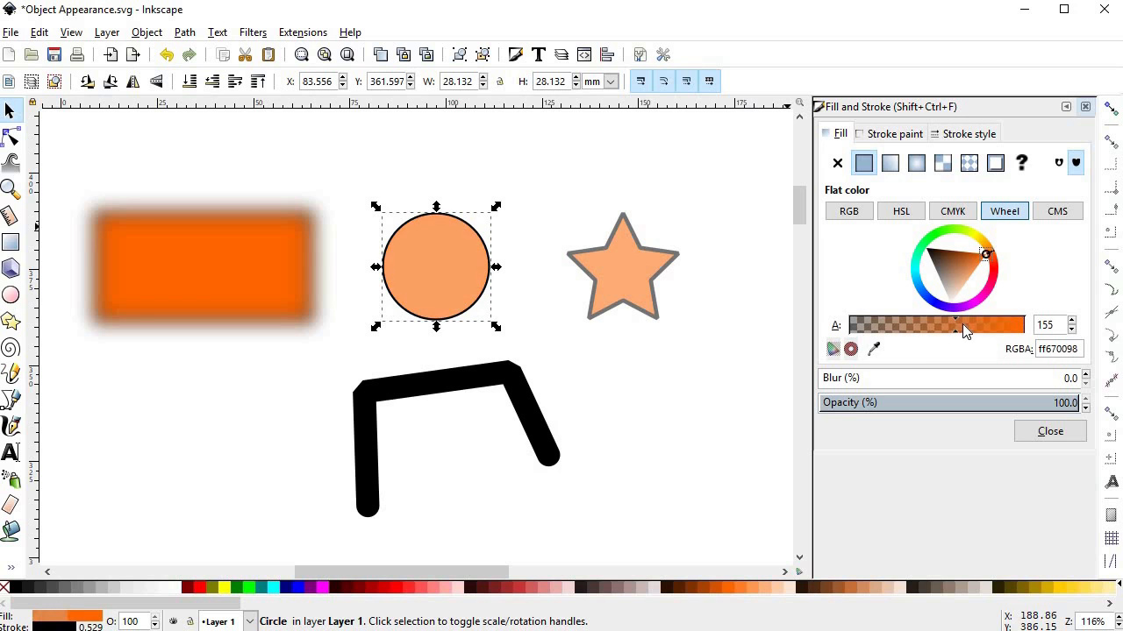
left_click_drag(460, 277, 491, 272)
left_click_drag(998, 321, 928, 335)
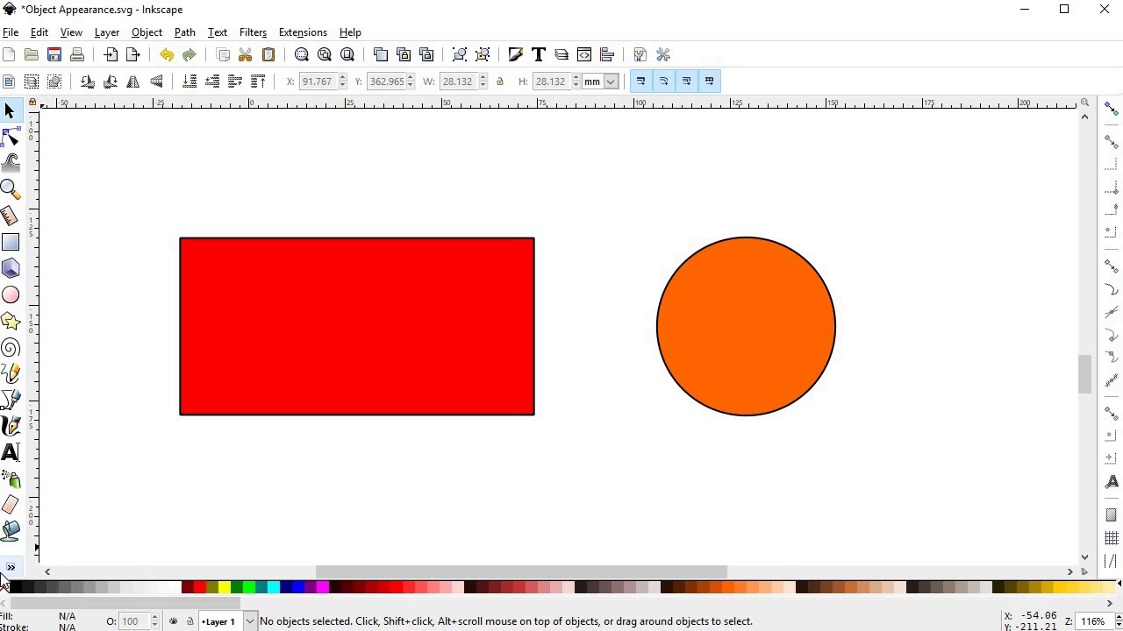
Apply a linear gradient to the red rectangle's fill with the Gradient tool.
left_click(11, 568)
left_click(46, 567)
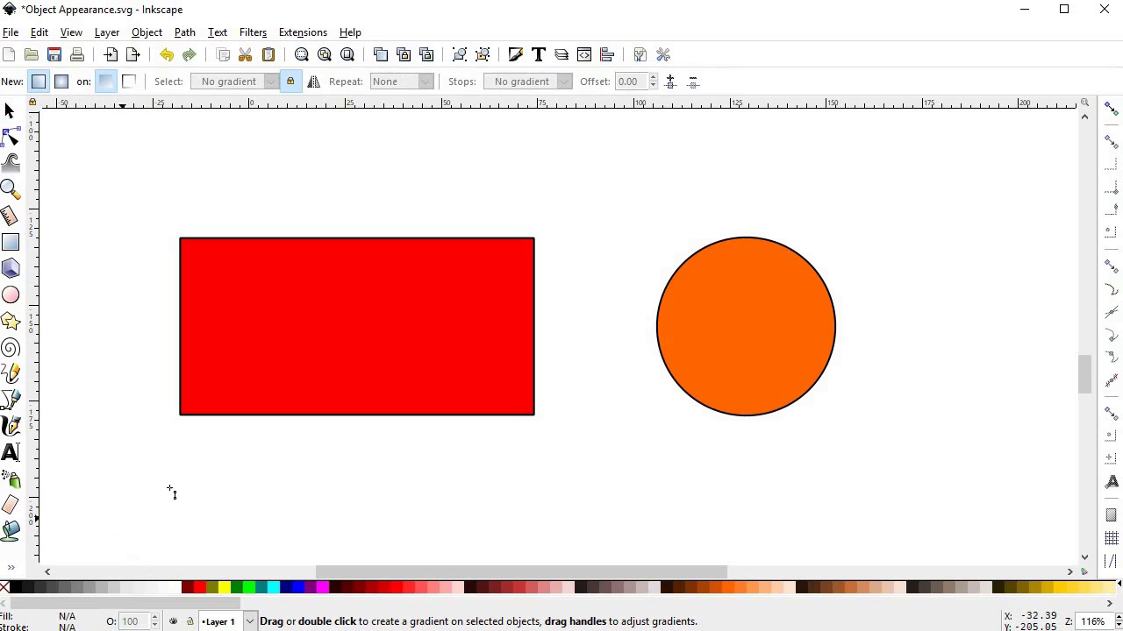
left_click(301, 338)
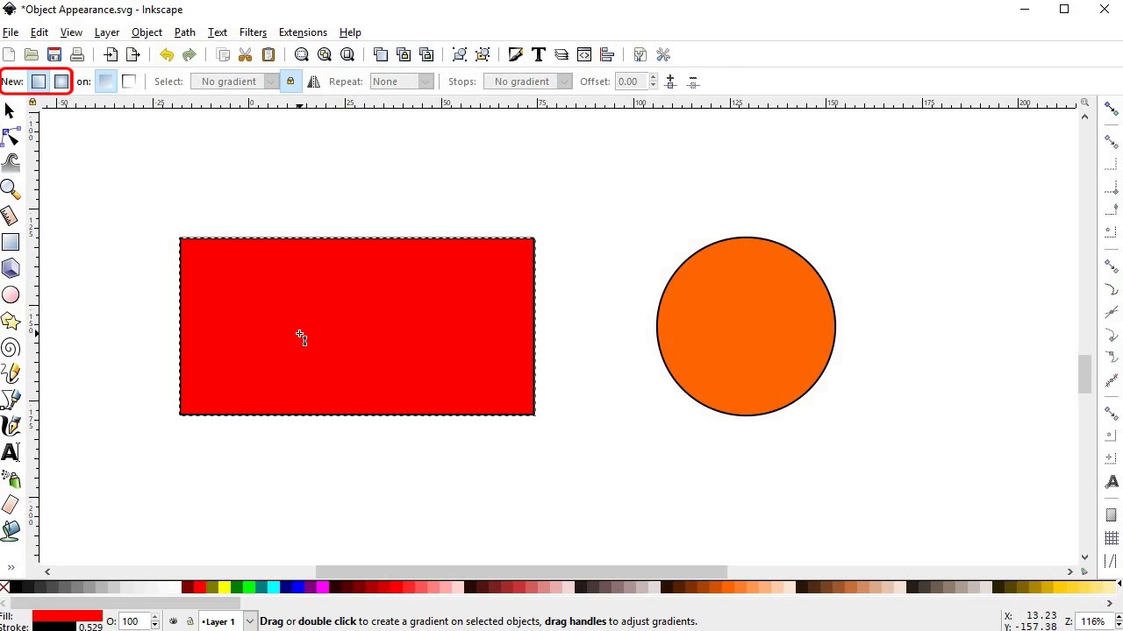
double_click(300, 338)
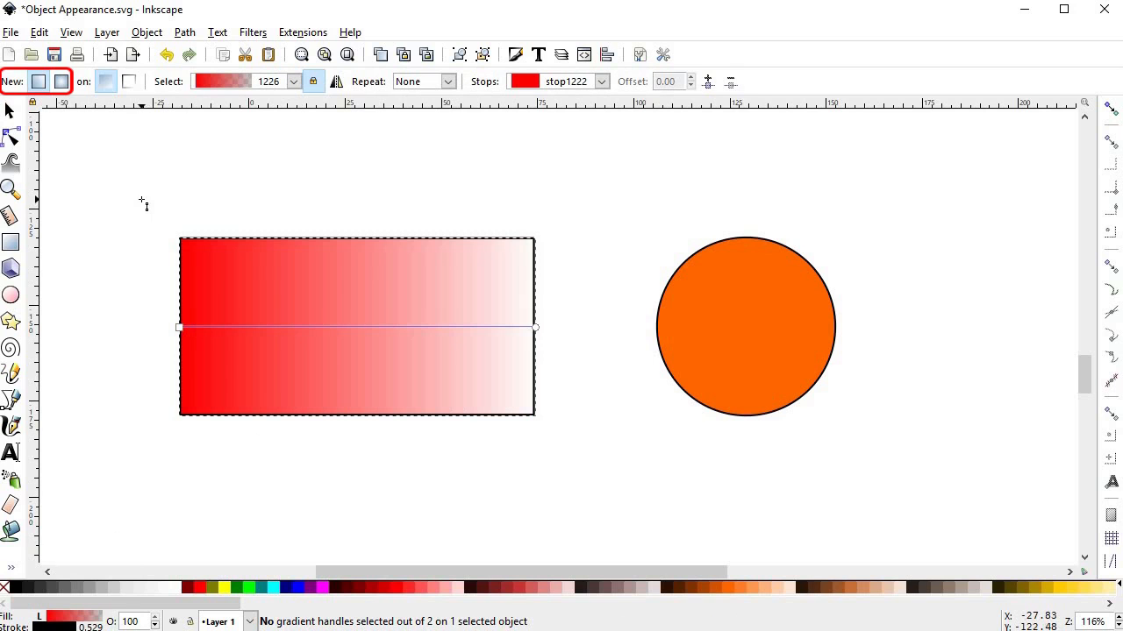
Apply a radial gradient to the orange circle's fill and reselect the circle.
left_click(61, 81)
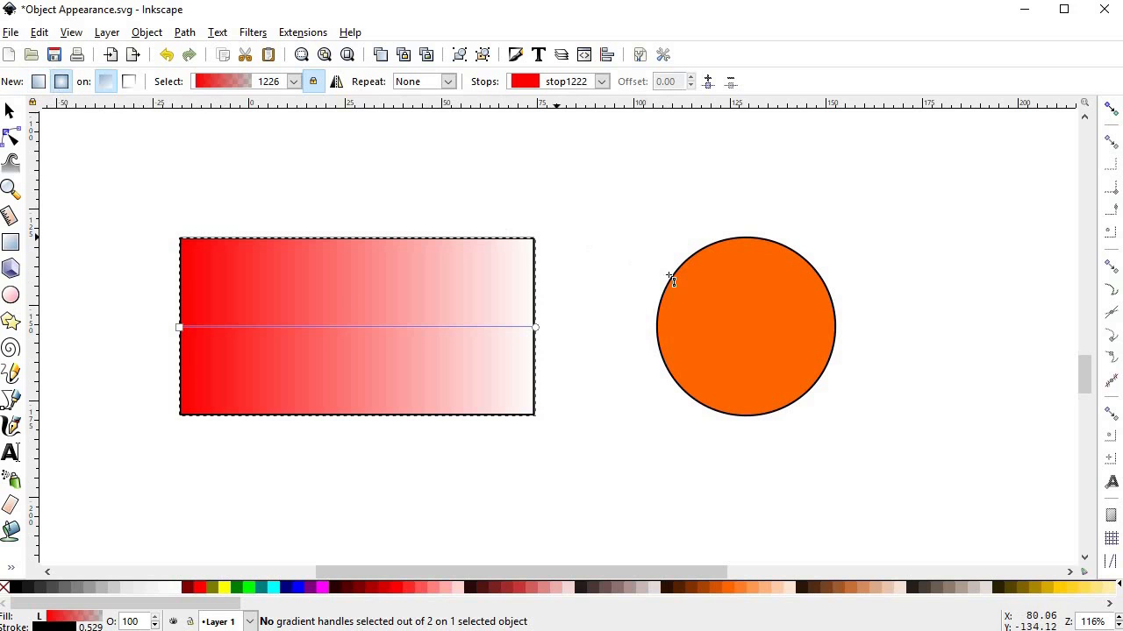
double_click(723, 316)
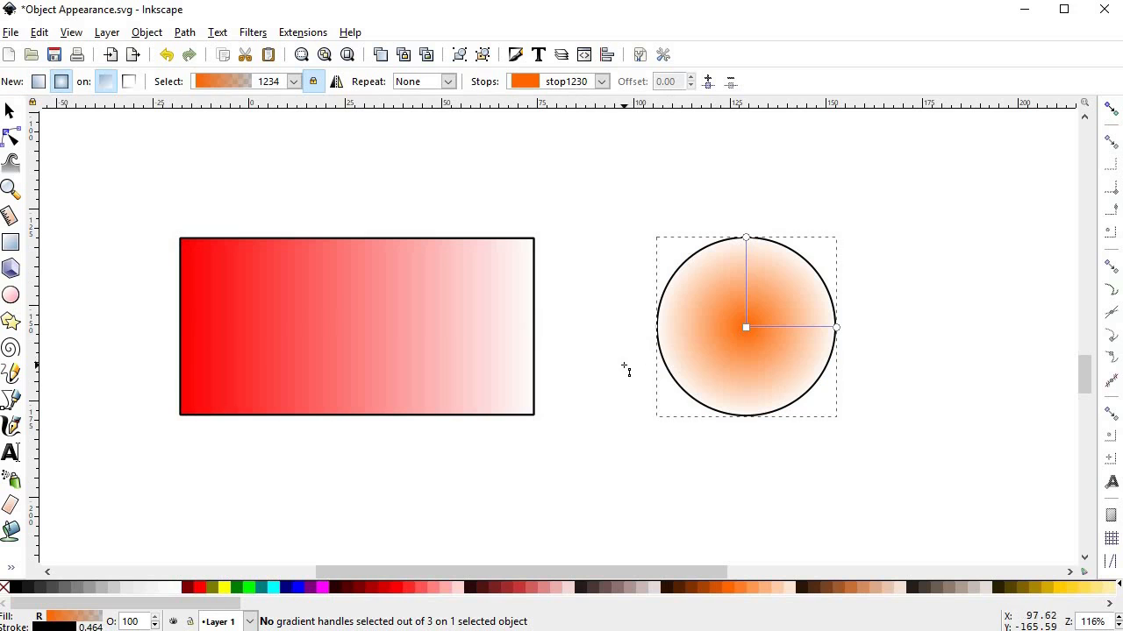
left_click(486, 353)
left_click(737, 296)
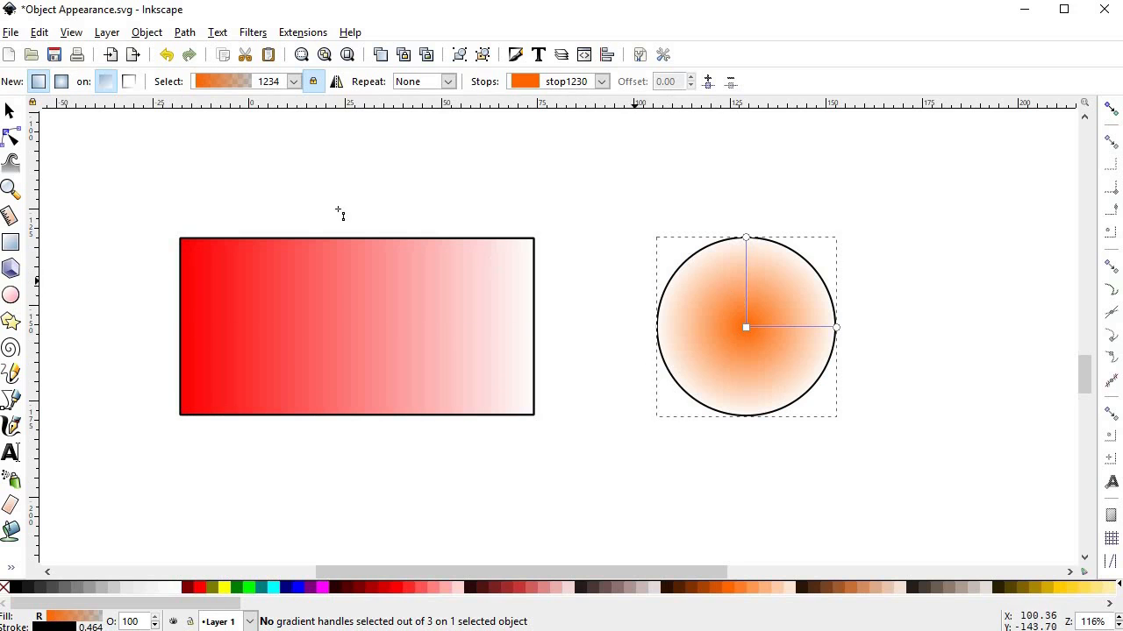
Add a linear gradient to the circle's stroke, fading downwards from a start handle just above the circle's edge.
left_click(133, 85)
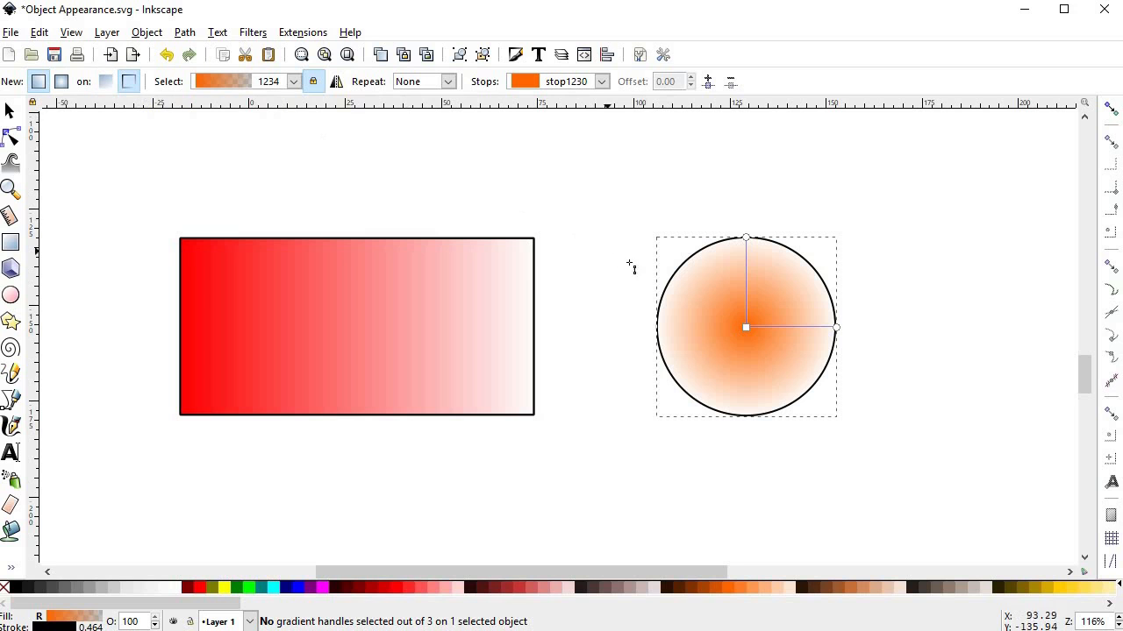
left_click_drag(732, 239, 745, 327)
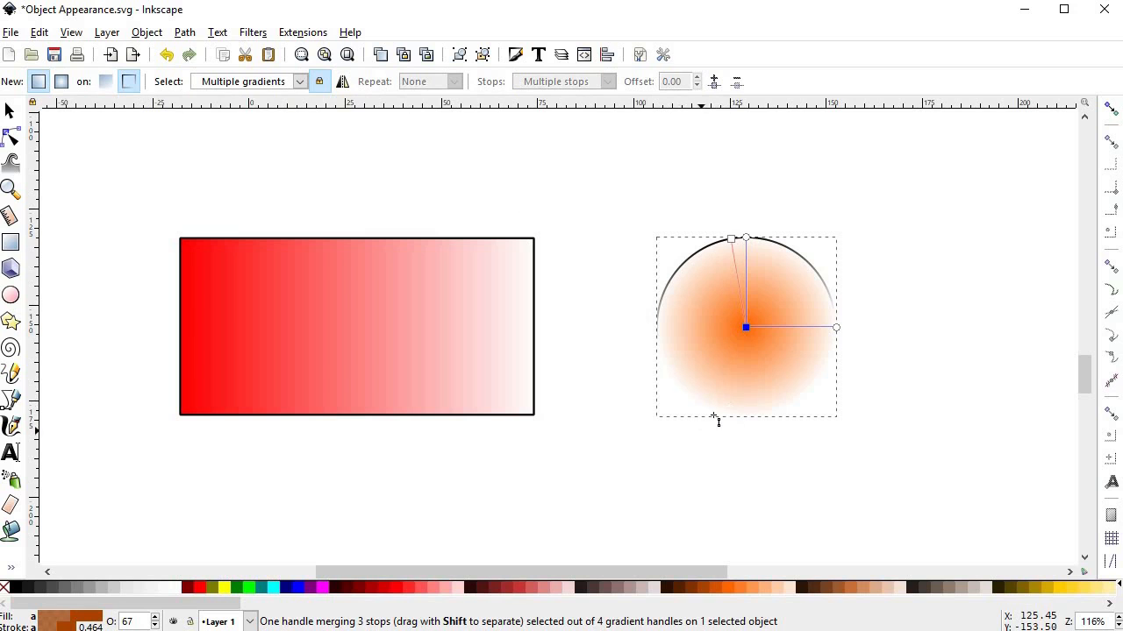
left_click_drag(732, 239, 711, 241)
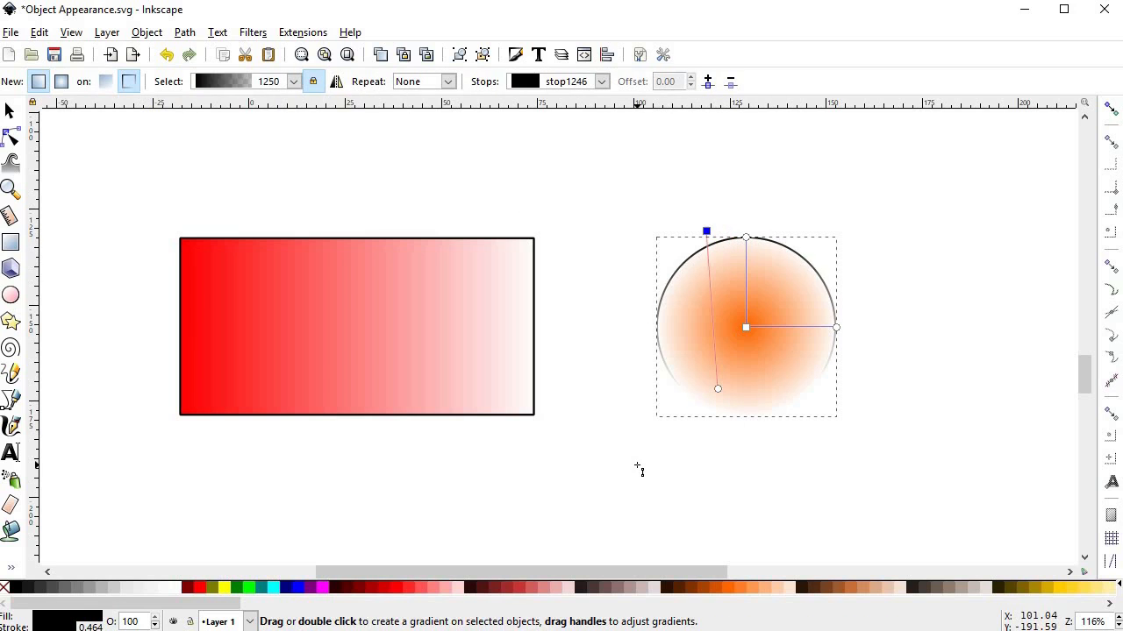
Set the rectangle gradient's start stop to #D40000 and its end stop to #FFAAAA.
left_click(250, 329)
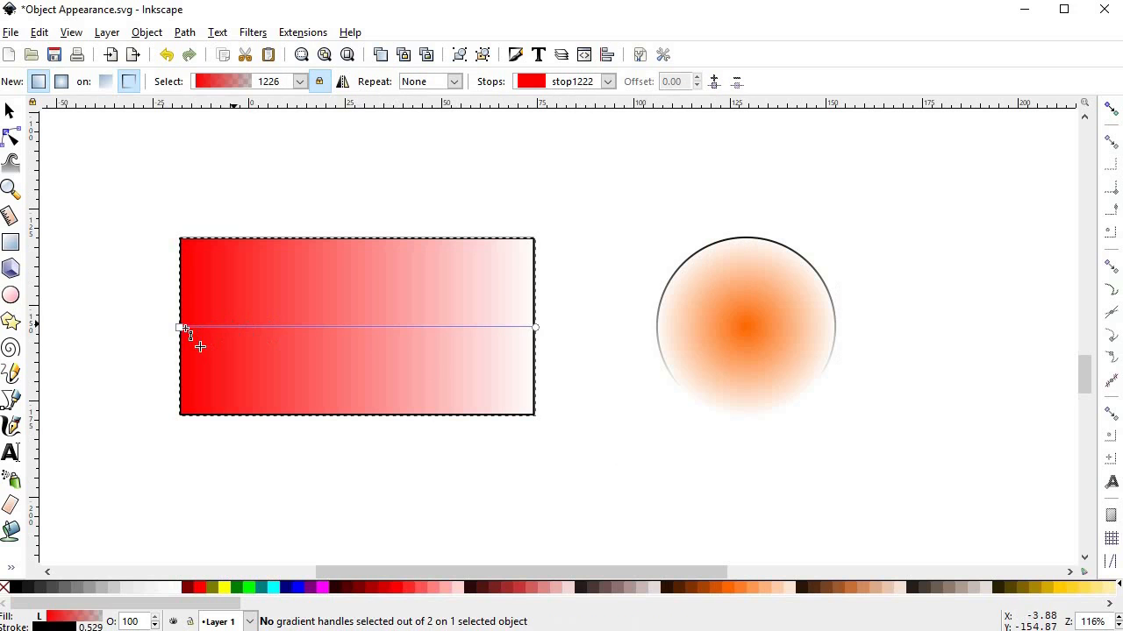
left_click(182, 328)
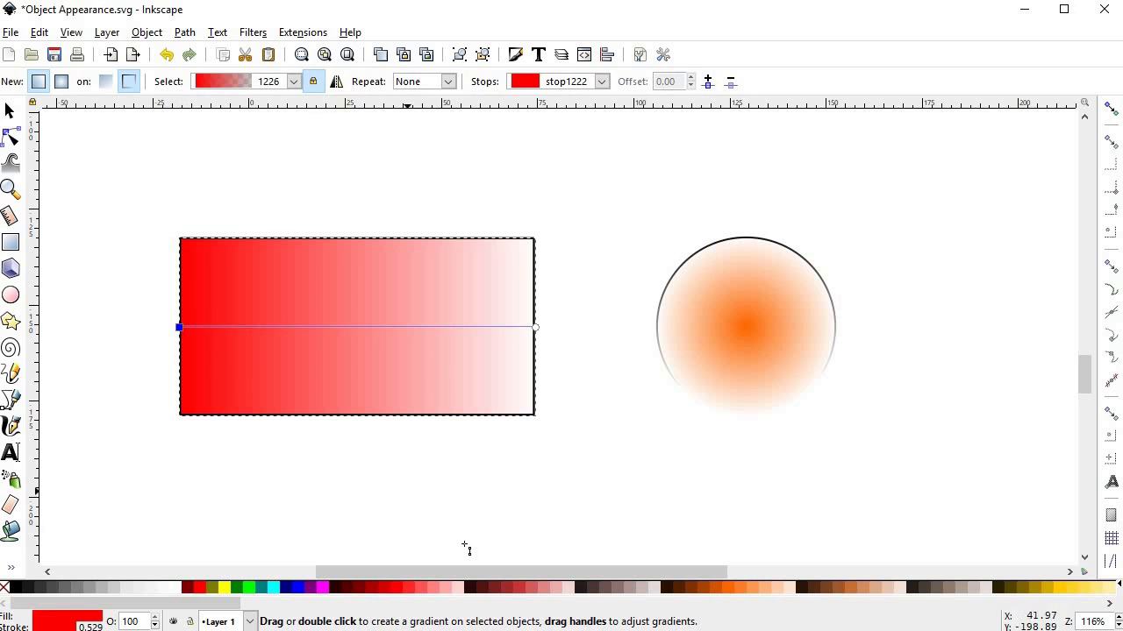
left_click(386, 594)
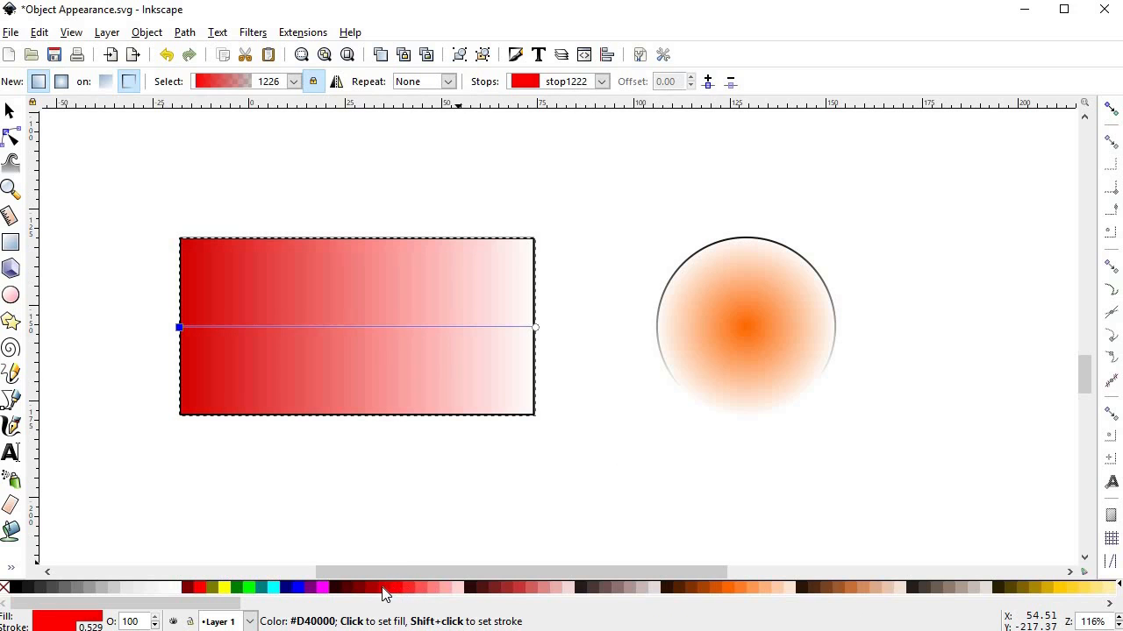
left_click(536, 329)
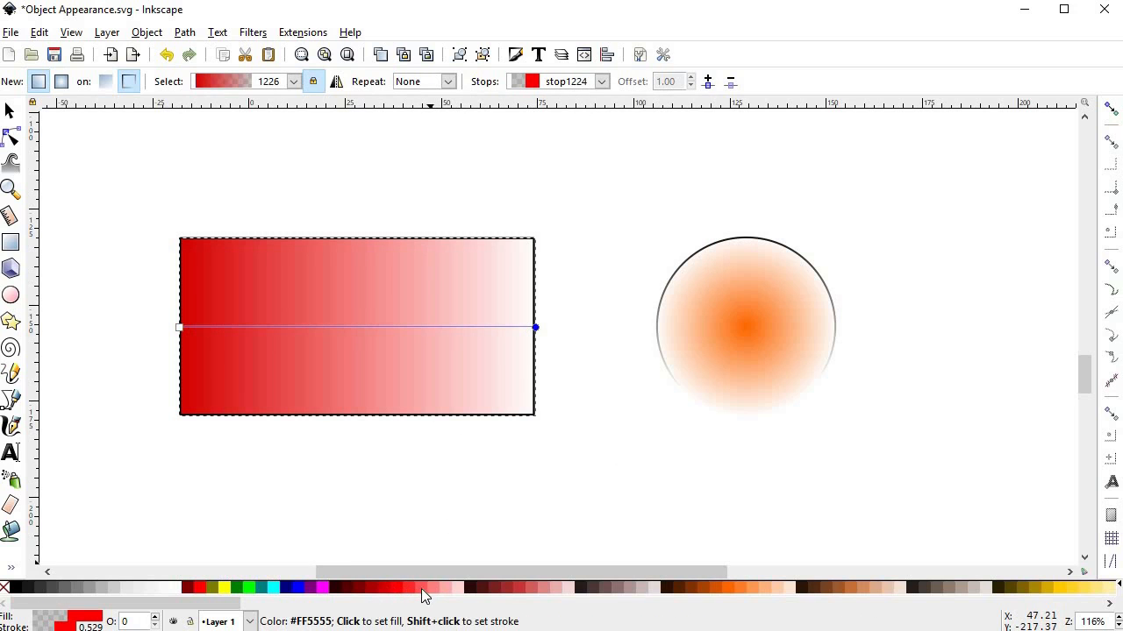
left_click(446, 595)
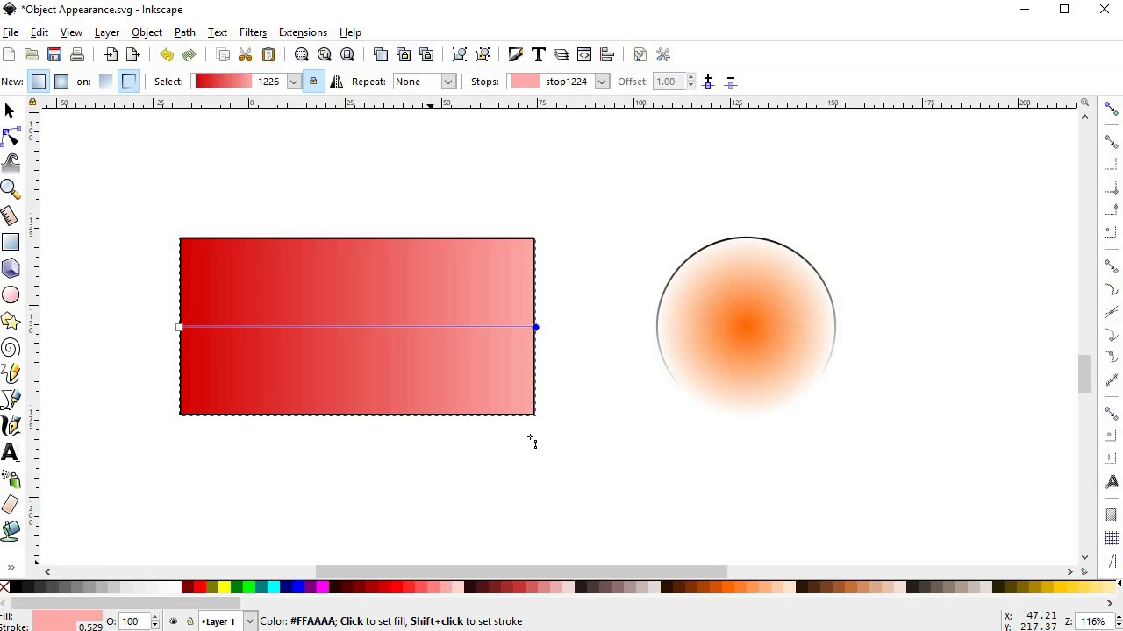
Reposition both end handles so the rectangle's gradient runs diagonally from beyond its lower-left corner to beyond its upper right.
left_click_drag(537, 327, 592, 255)
left_click_drag(184, 345, 162, 444)
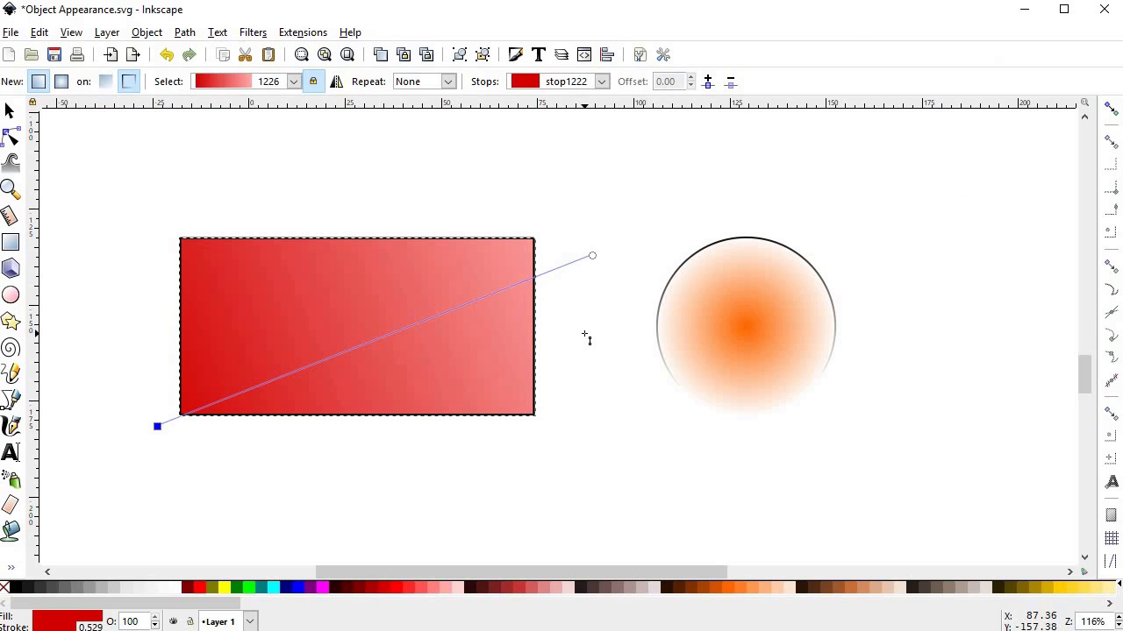
Add a middle stop to the rectangle's gradient, colour it dark maroon and slide it towards the start handle.
double_click(427, 338)
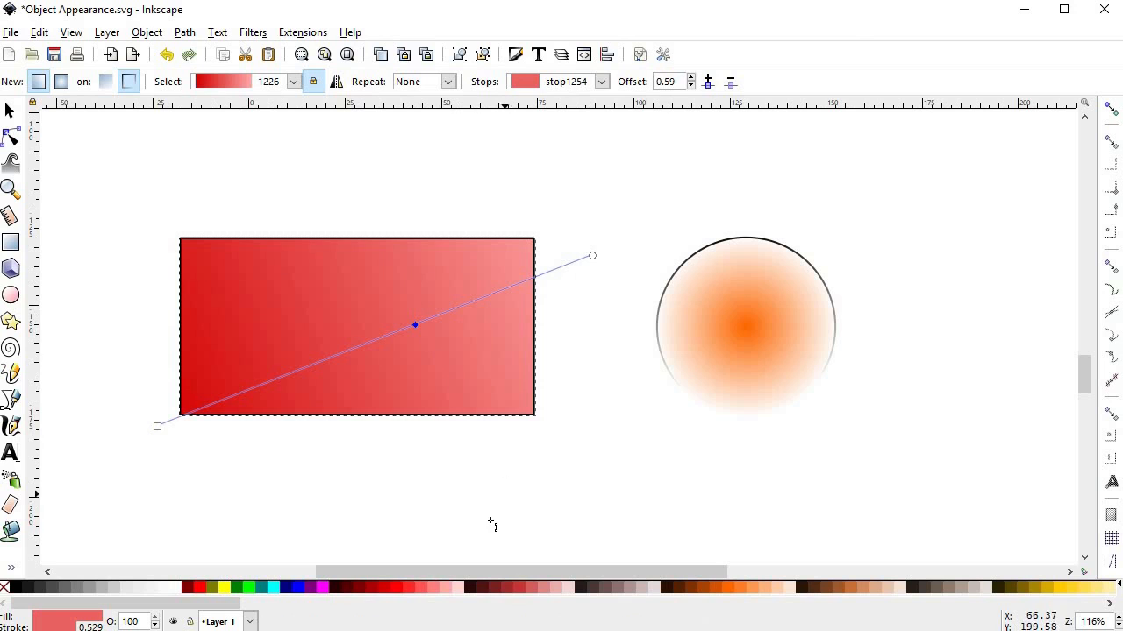
left_click(351, 588)
left_click_drag(415, 325, 326, 355)
Lengthen and steepen the rectangle's diagonal gradient by moving its end handles outwards, and shift the maroon stop back towards the end.
left_click_drag(592, 256, 565, 212)
left_click_drag(323, 339, 390, 303)
left_click_drag(157, 427, 104, 463)
left_click_drag(564, 211, 588, 201)
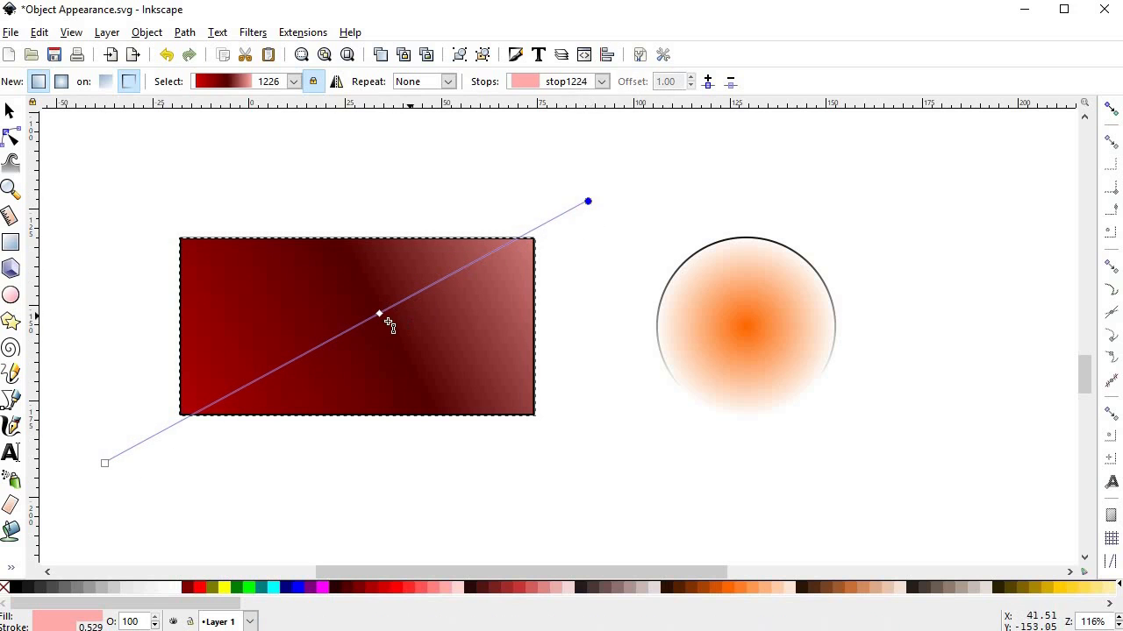
Add a green stop at about offset 0.29 in the rectangle's gradient and move the start handle in to the lower-left corner.
double_click(249, 388)
left_click(250, 587)
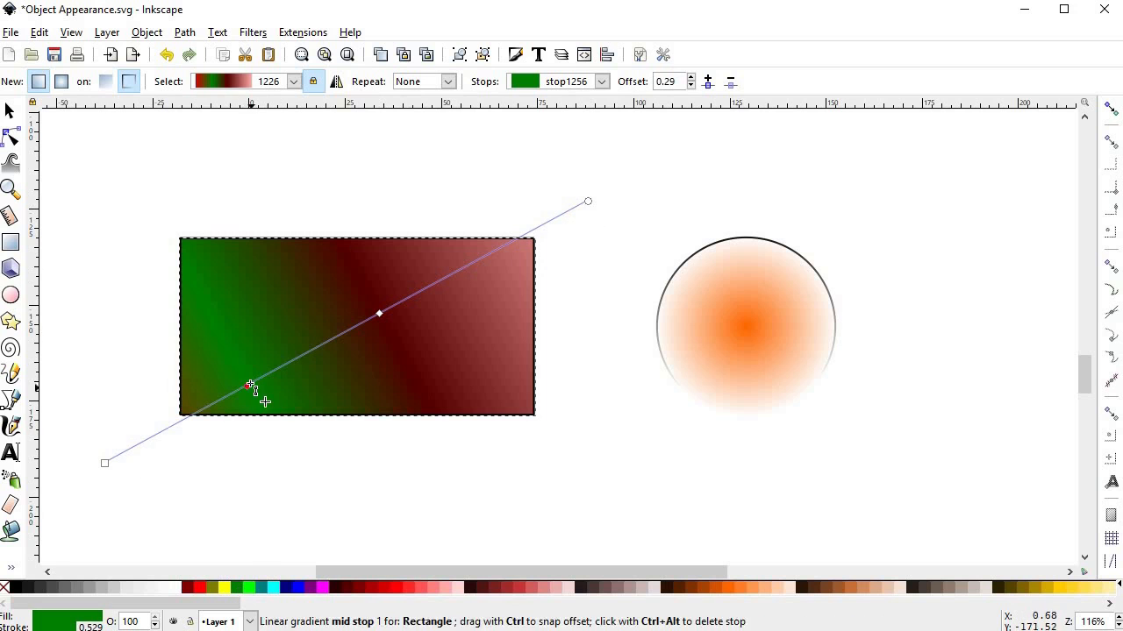
left_click_drag(114, 471, 193, 424)
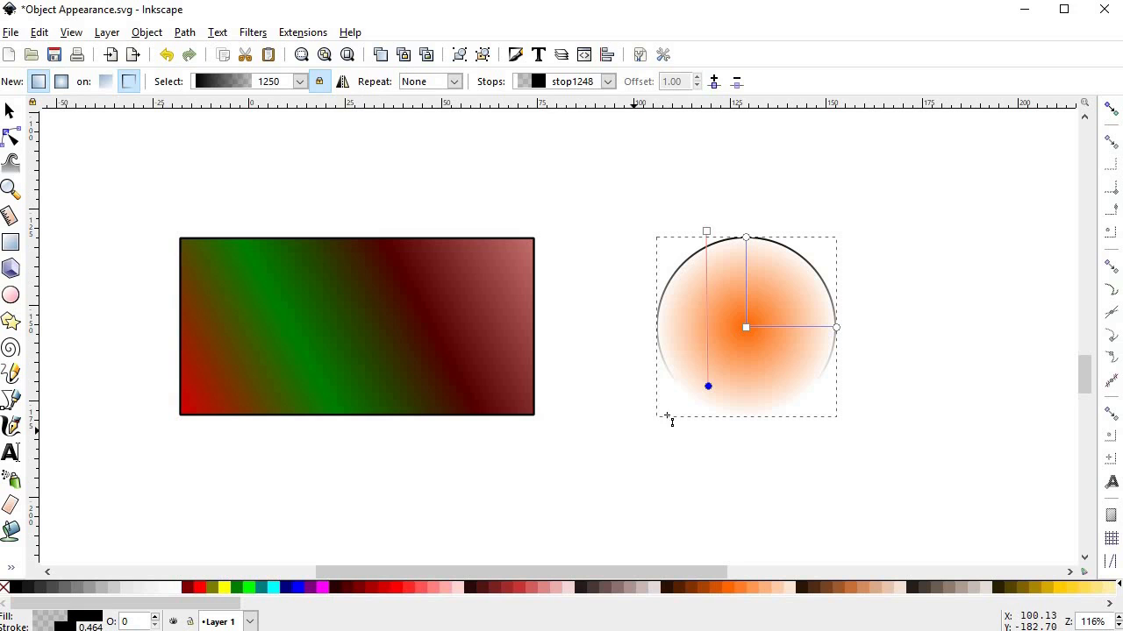
Reverse the direction of the circle's gradients, and do the same for the rectangle's gradient.
left_click(746, 327)
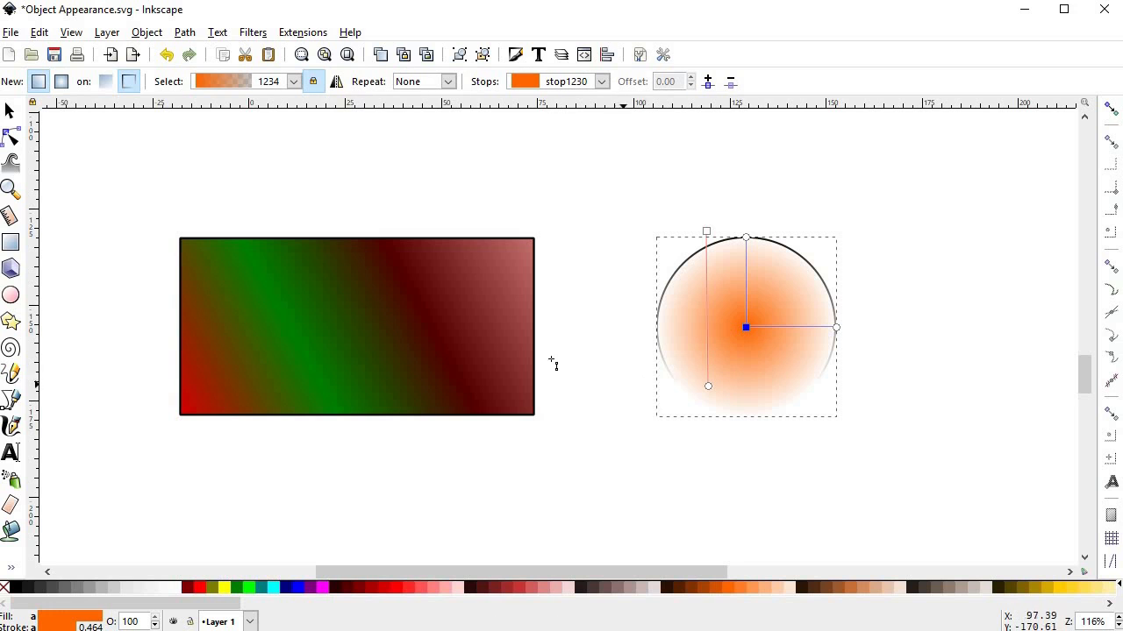
left_click(342, 89)
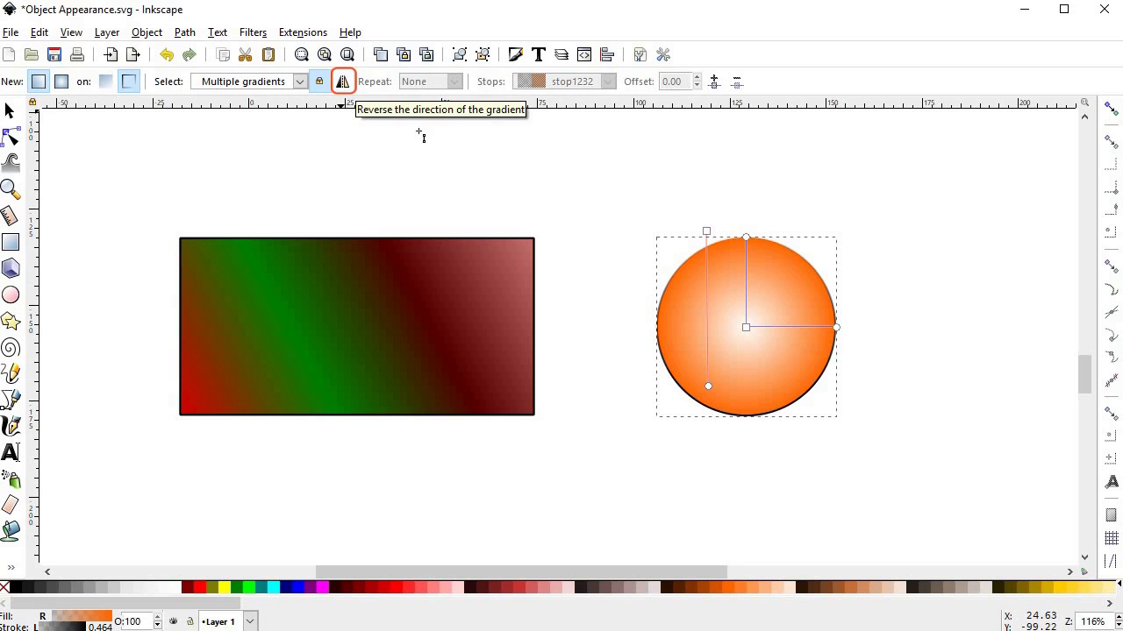
left_click(344, 83)
left_click(343, 82)
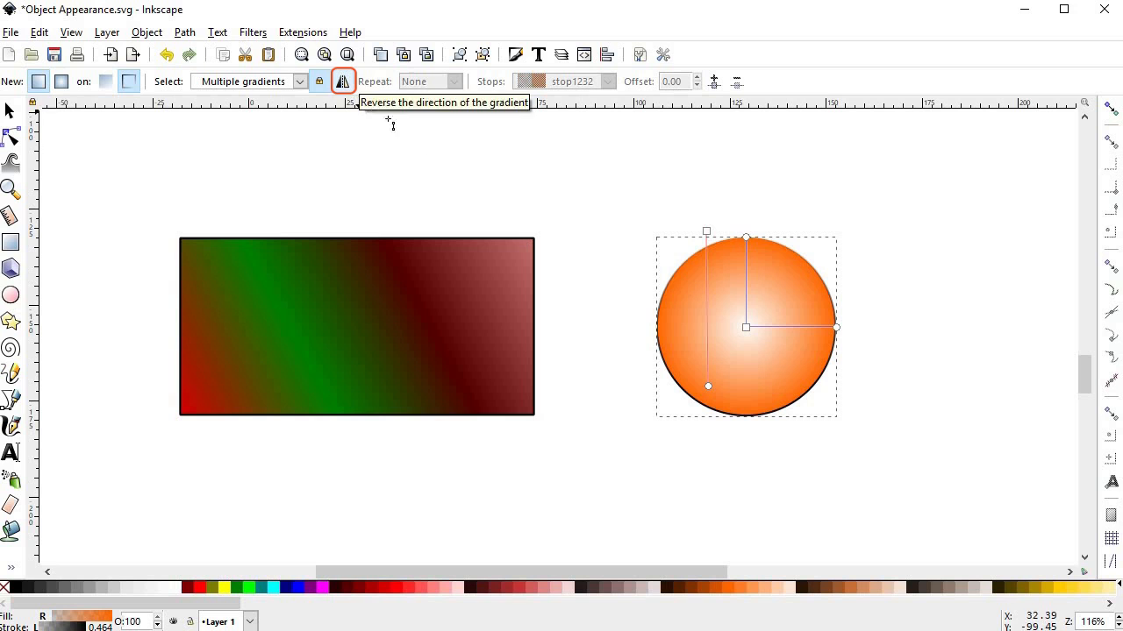
left_click(440, 317)
left_click(339, 81)
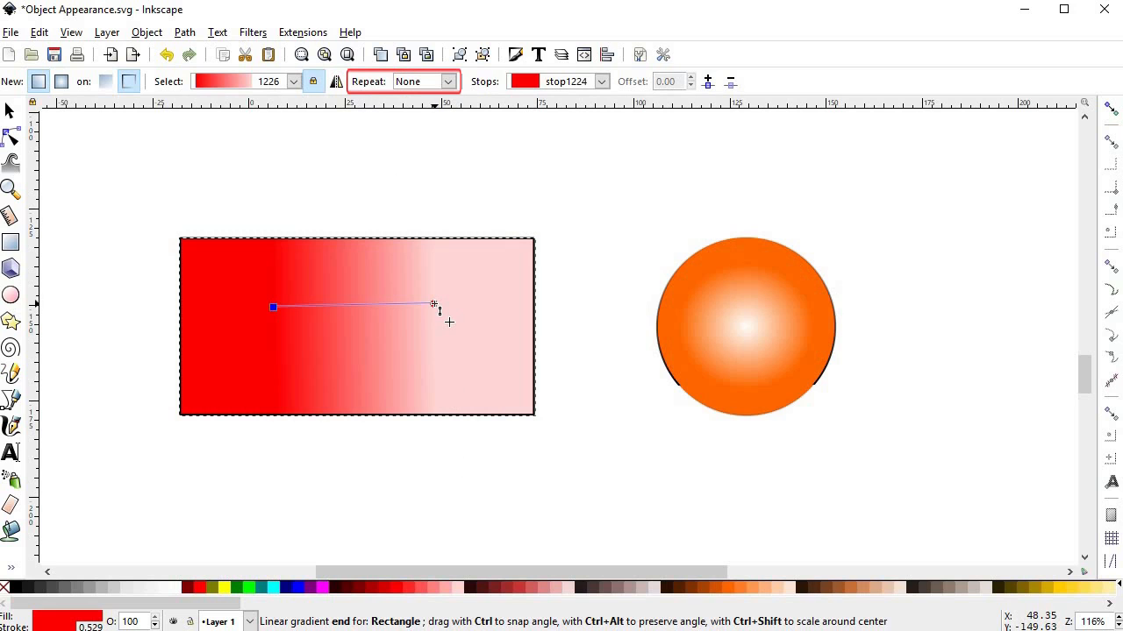
Set the rectangle's linear gradient to repeat as Reflected and shorten it to a small span near the rectangle's centre.
left_click(443, 85)
left_click(435, 128)
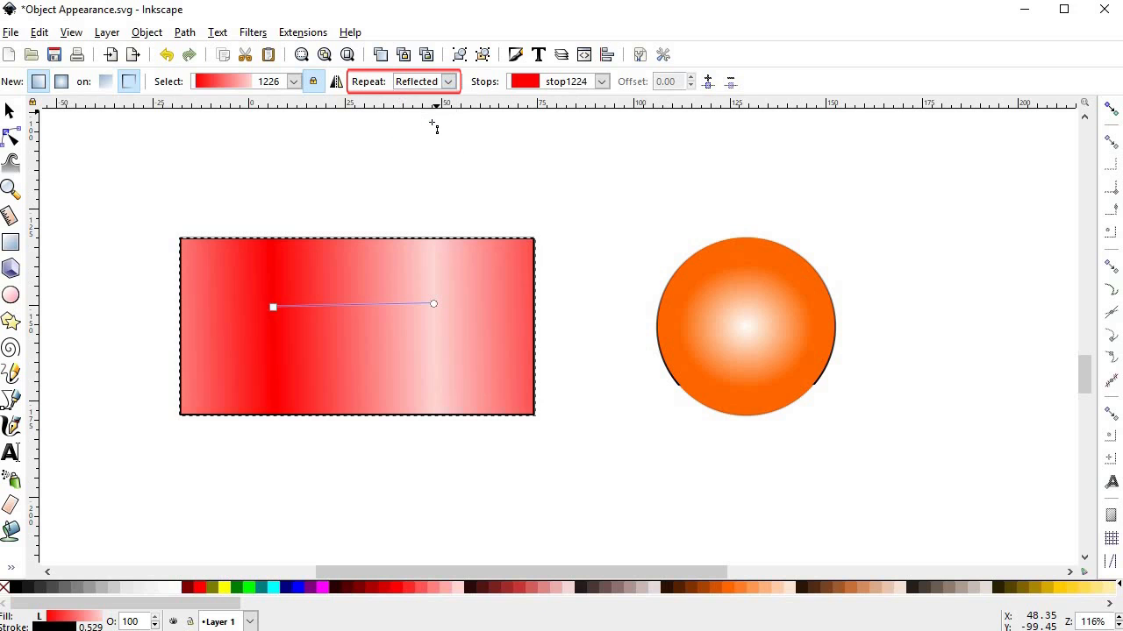
left_click_drag(304, 315, 314, 313)
left_click_drag(441, 321, 333, 313)
left_click(313, 312)
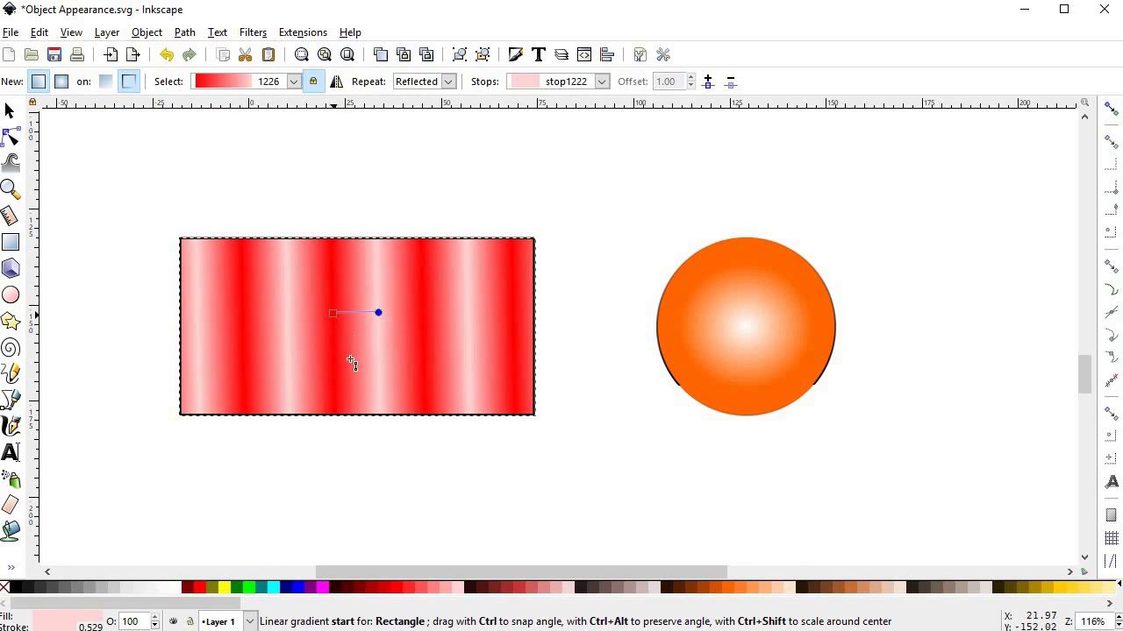
Set the rectangle's gradient repeat to Direct and widen the bands by moving the end handle outwards.
left_click(425, 81)
left_click(426, 144)
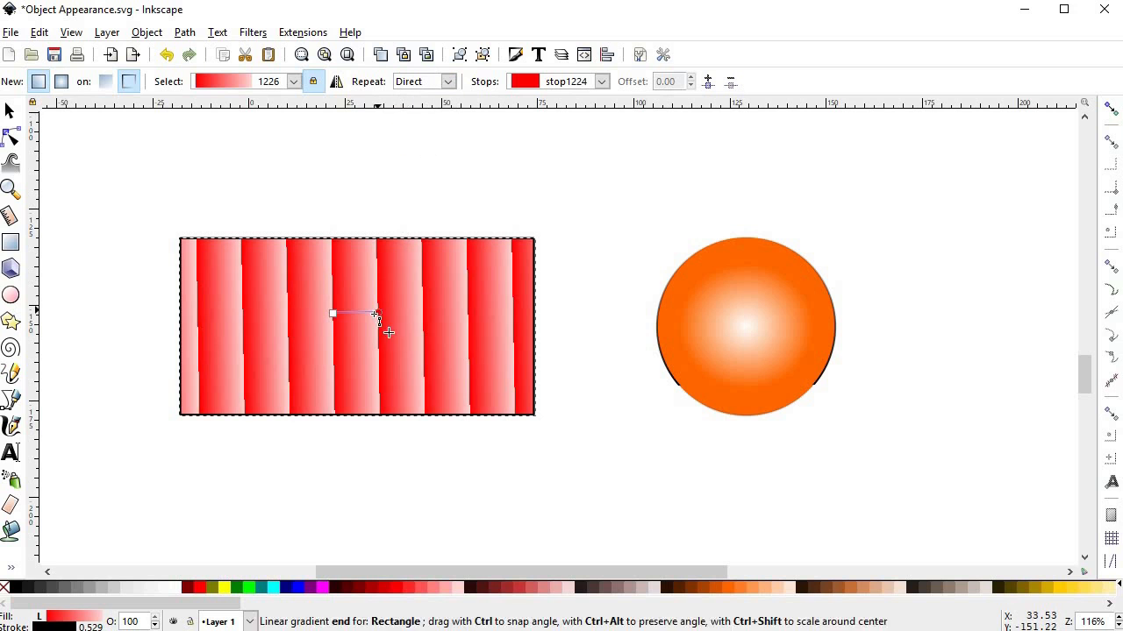
left_click_drag(379, 313, 405, 312)
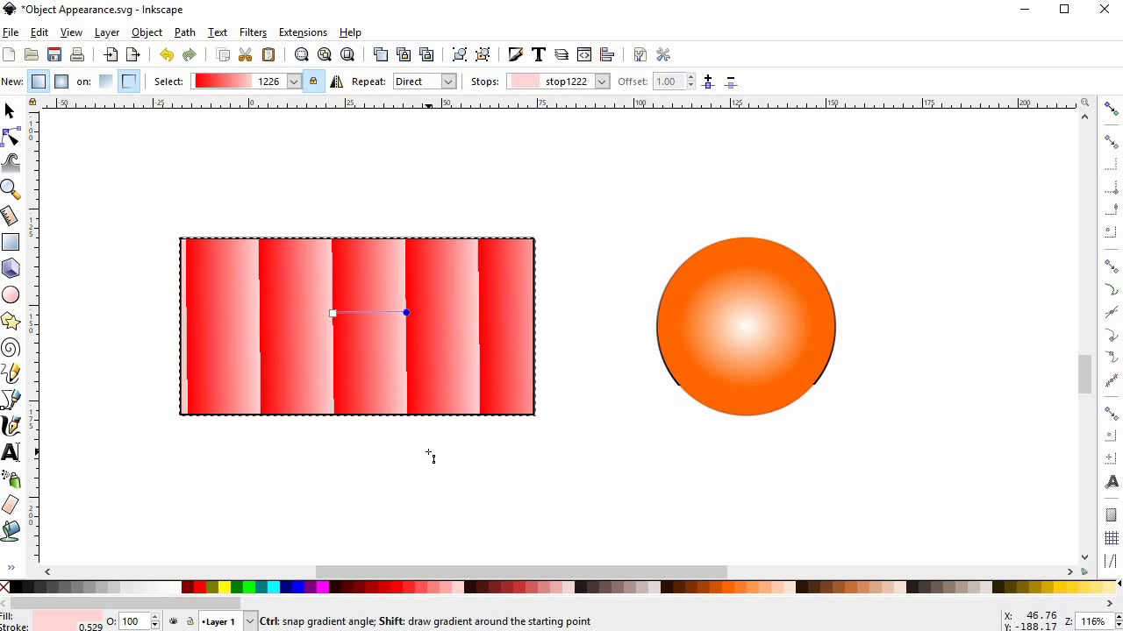
In Fill and Stroke, apply the orange linear gradient 1234 to the rectangle's fill and set its repeat to None.
key("shift+ctrl+f")
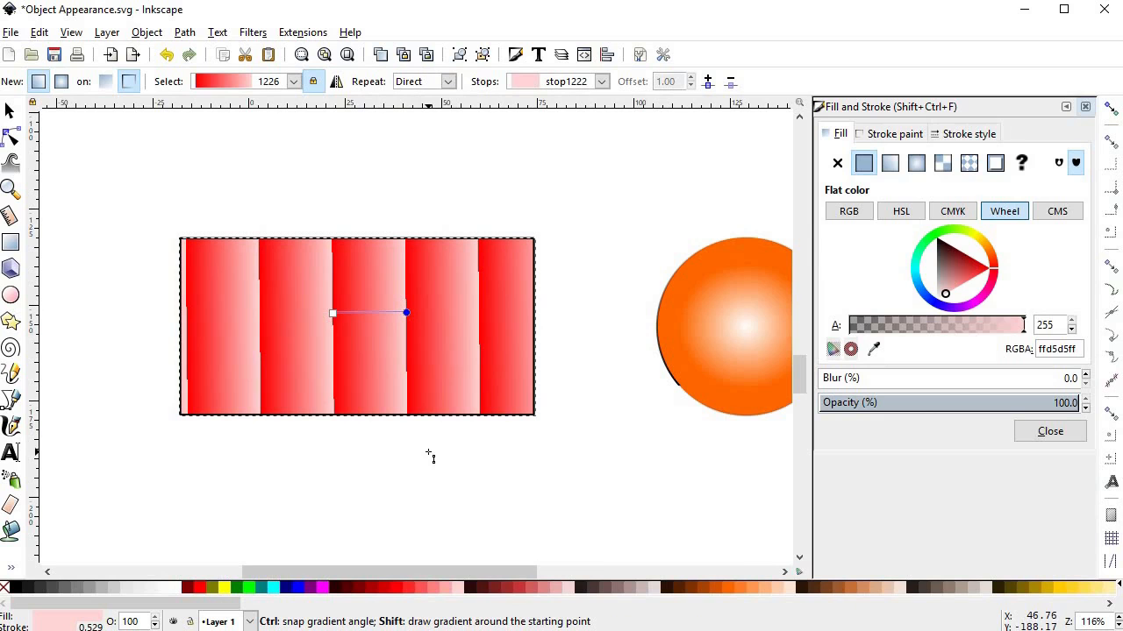
left_click(885, 174)
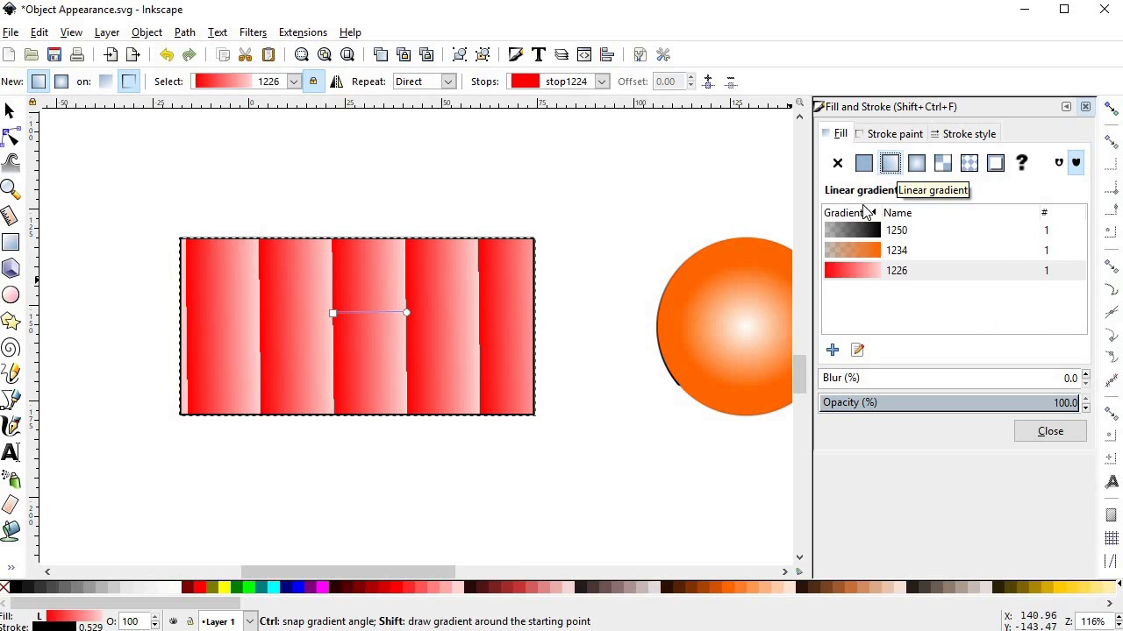
left_click(847, 270)
left_click(850, 251)
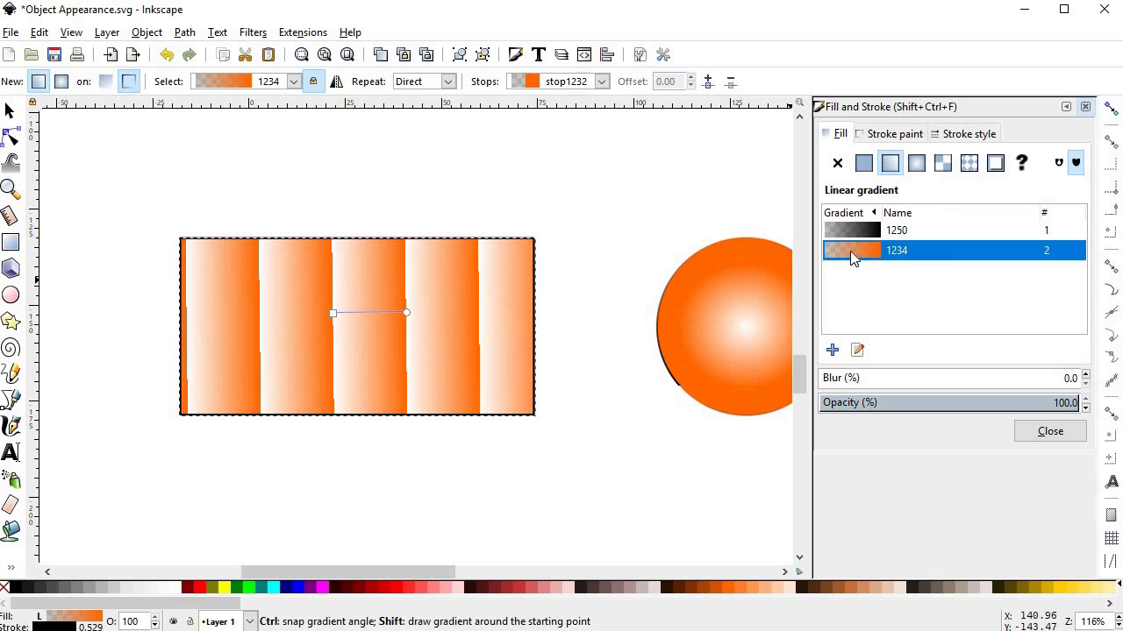
left_click(448, 81)
left_click(441, 105)
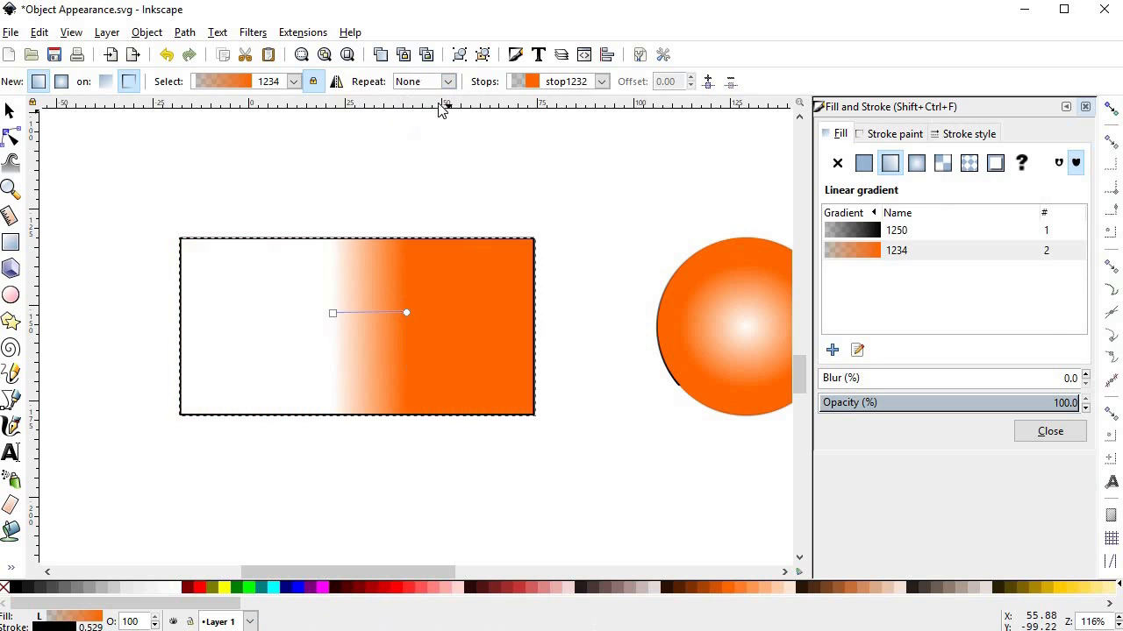
Apply the black gradient 1250 to the rectangle's fill, duplicate that gradient and open the copy for editing.
left_click(859, 231)
left_click(860, 251)
left_click(859, 238)
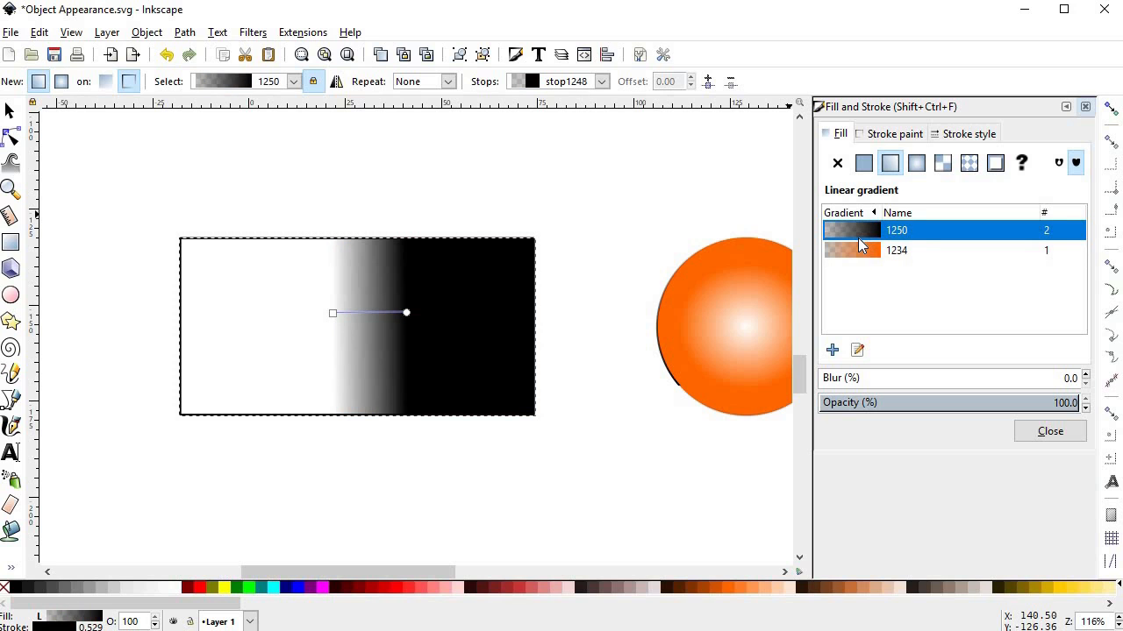
left_click(832, 351)
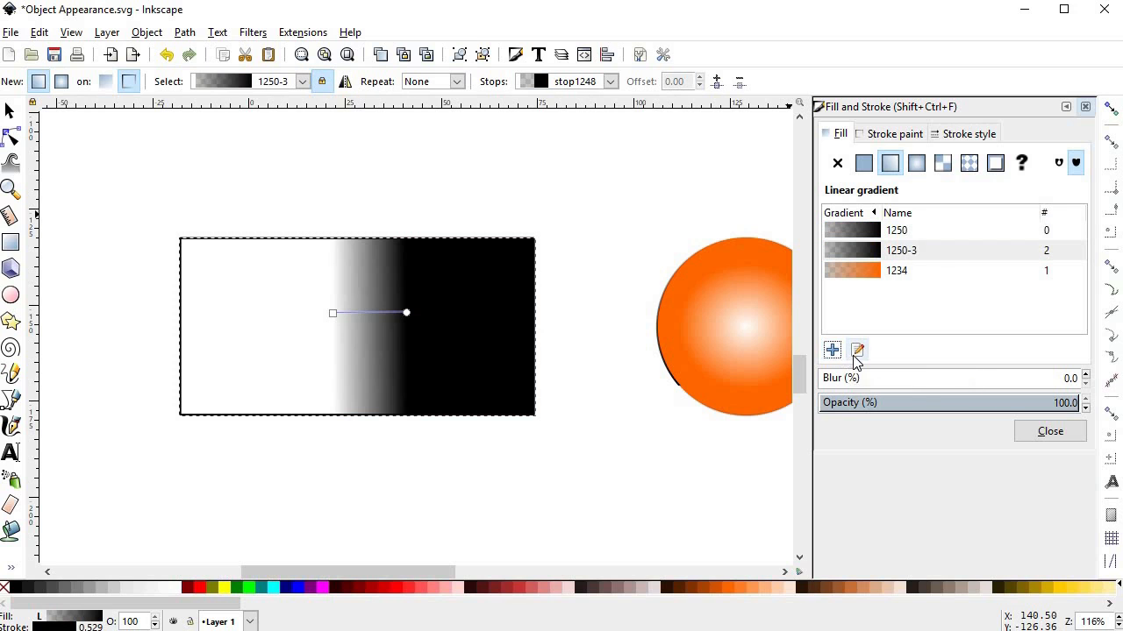
left_click(857, 350)
left_click(867, 250)
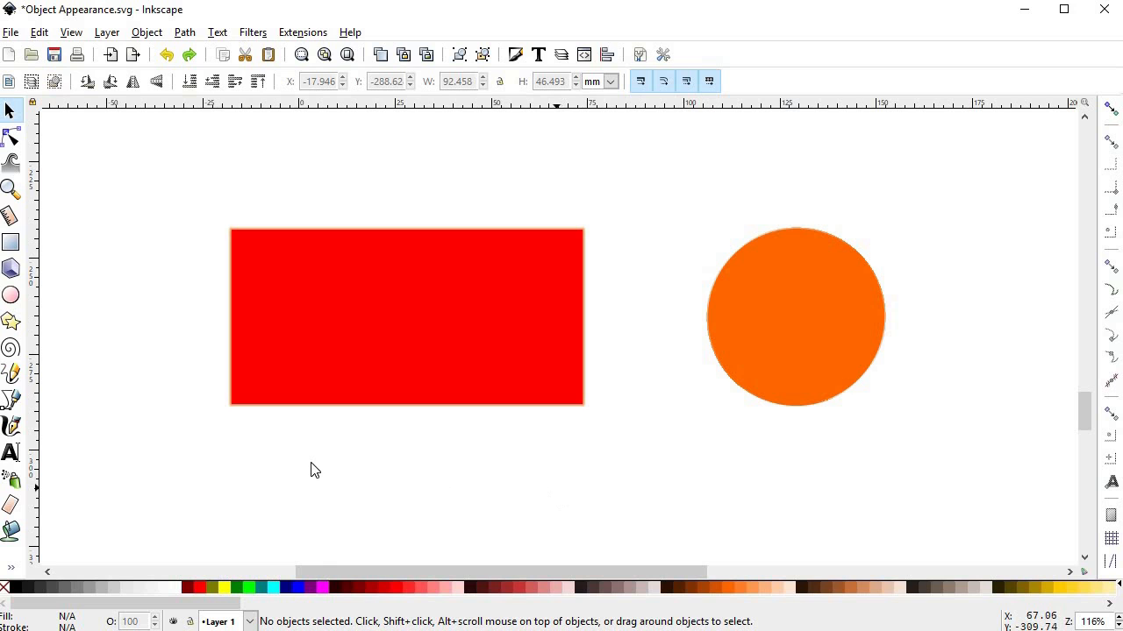
Create a 3 by 3 rectangular mesh gradient on the red rectangle's fill and a conical mesh gradient on the orange circle's fill.
left_click(10, 568)
left_click(52, 583)
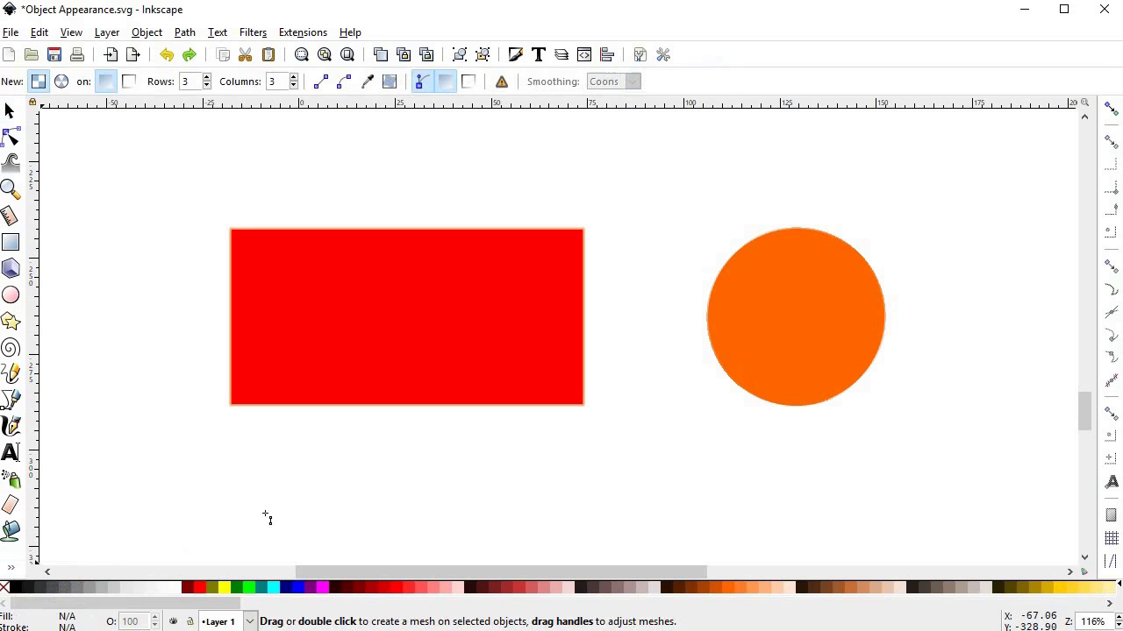
double_click(393, 330)
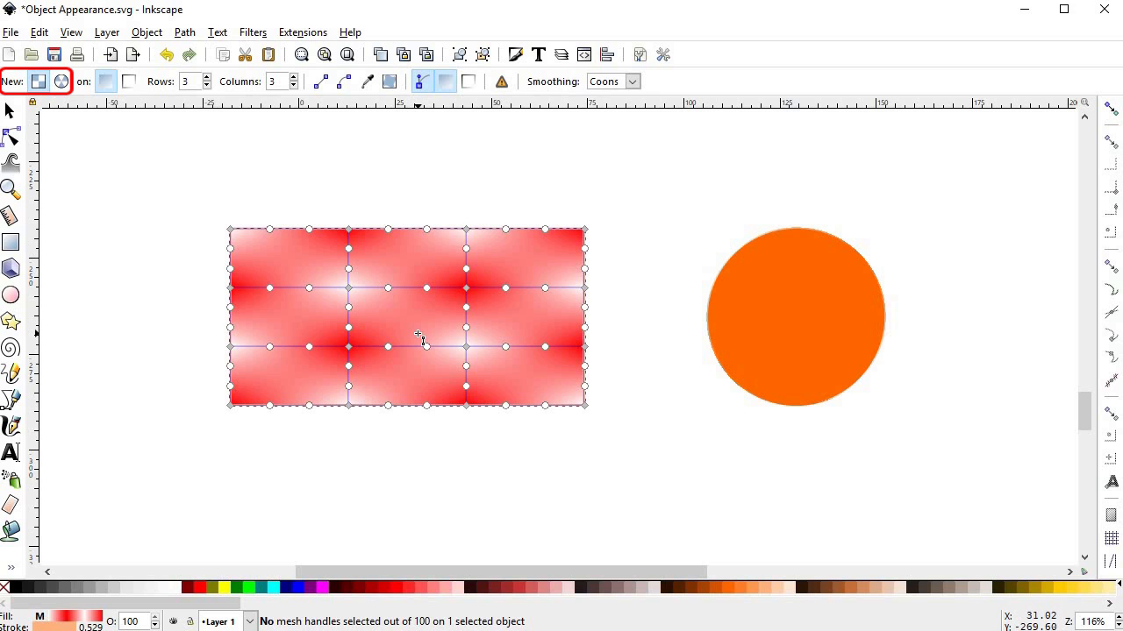
left_click(60, 83)
double_click(795, 316)
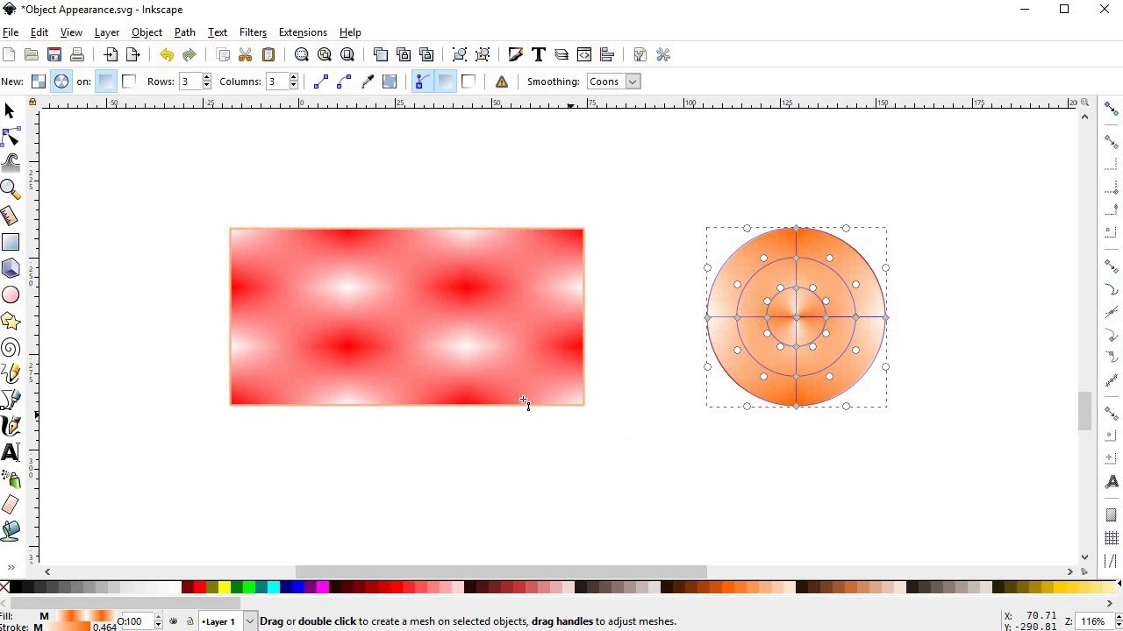
Colour the two white inner nodes of the rectangle's mesh gradient red.
left_click(452, 350)
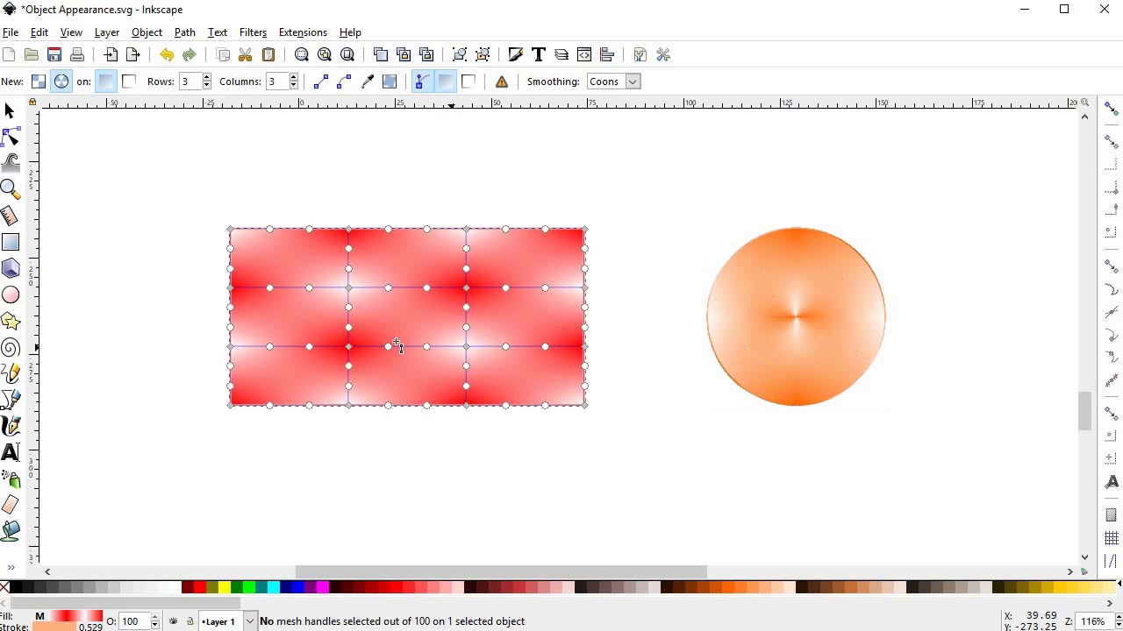
left_click(348, 287)
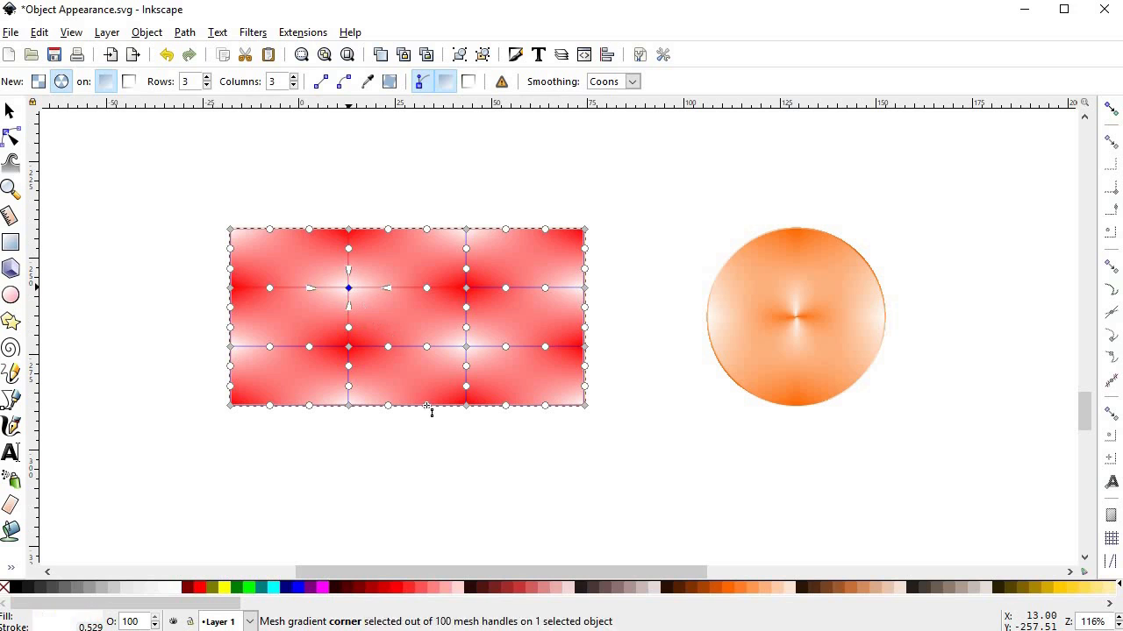
left_click(399, 596)
left_click(466, 347)
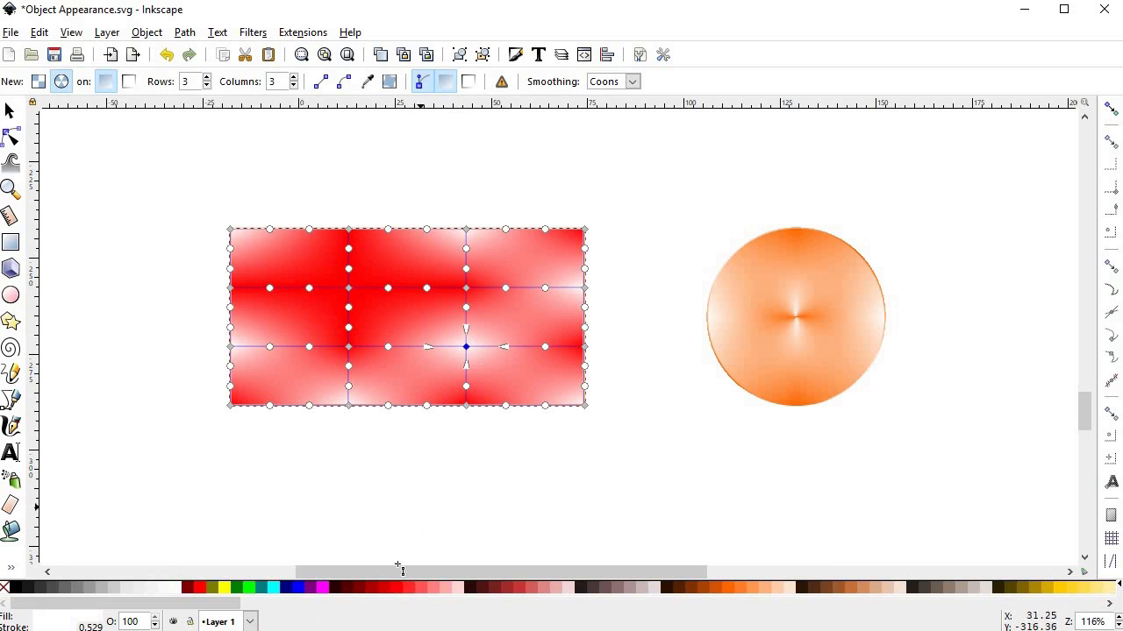
left_click(394, 590)
Colour all mesh nodes along the rectangle's upper and lower edges light red (#FF8080).
left_click_drag(178, 154, 605, 269)
left_click(441, 588)
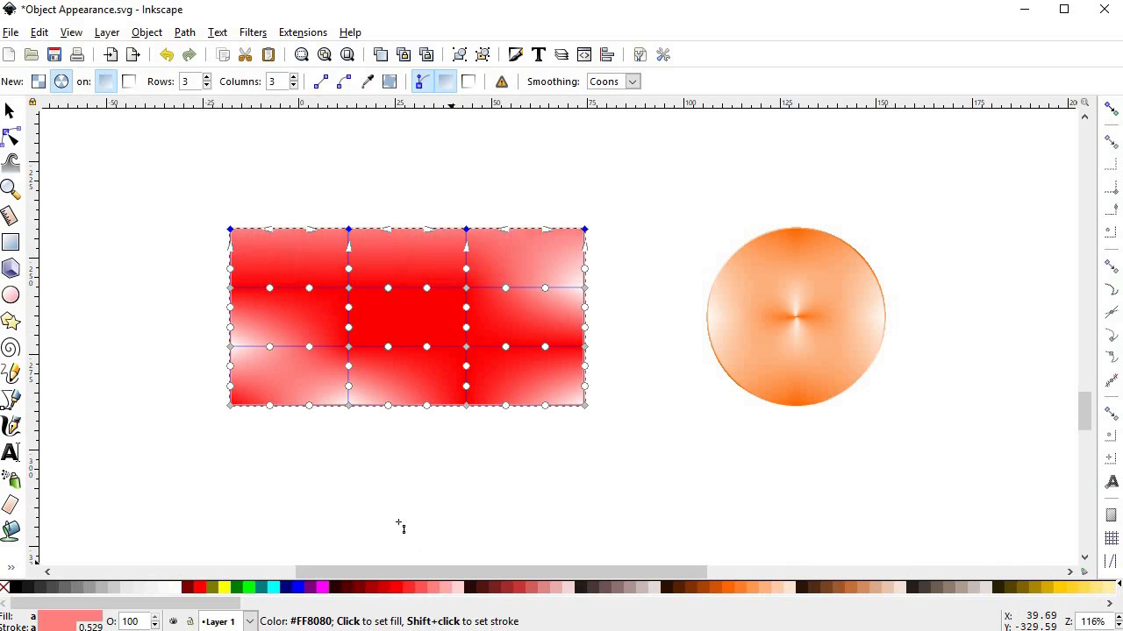
left_click_drag(216, 381, 605, 491)
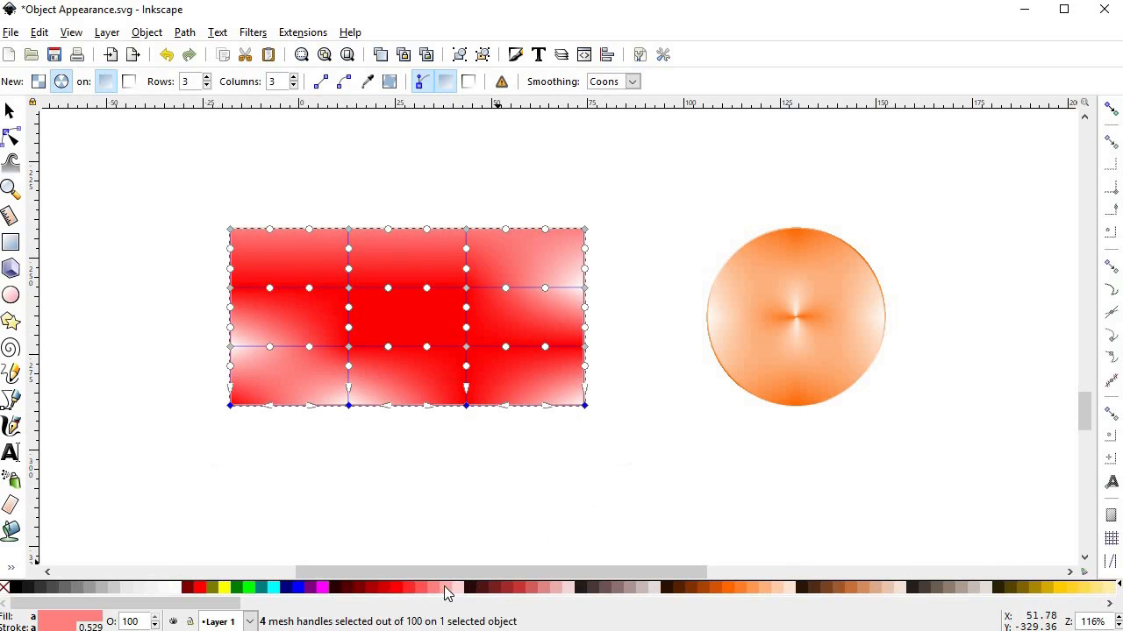
left_click(441, 590)
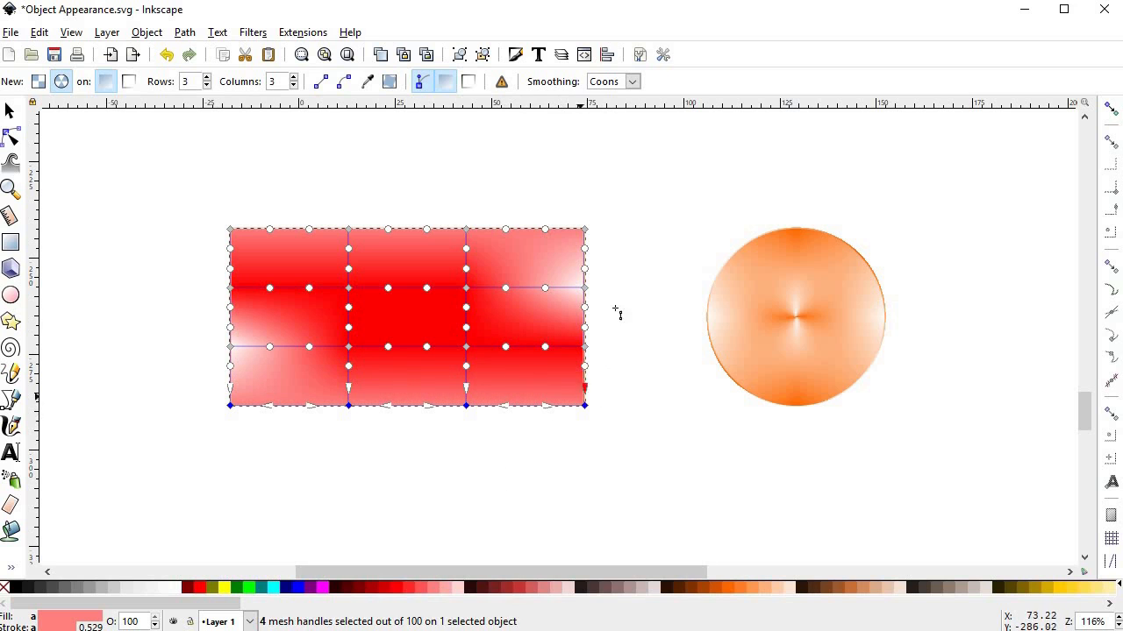
Colour the rectangle's upper inner row of mesh nodes medium-light red and the lower inner row dark red, and deselect the rectangle.
left_click_drag(623, 274, 203, 313)
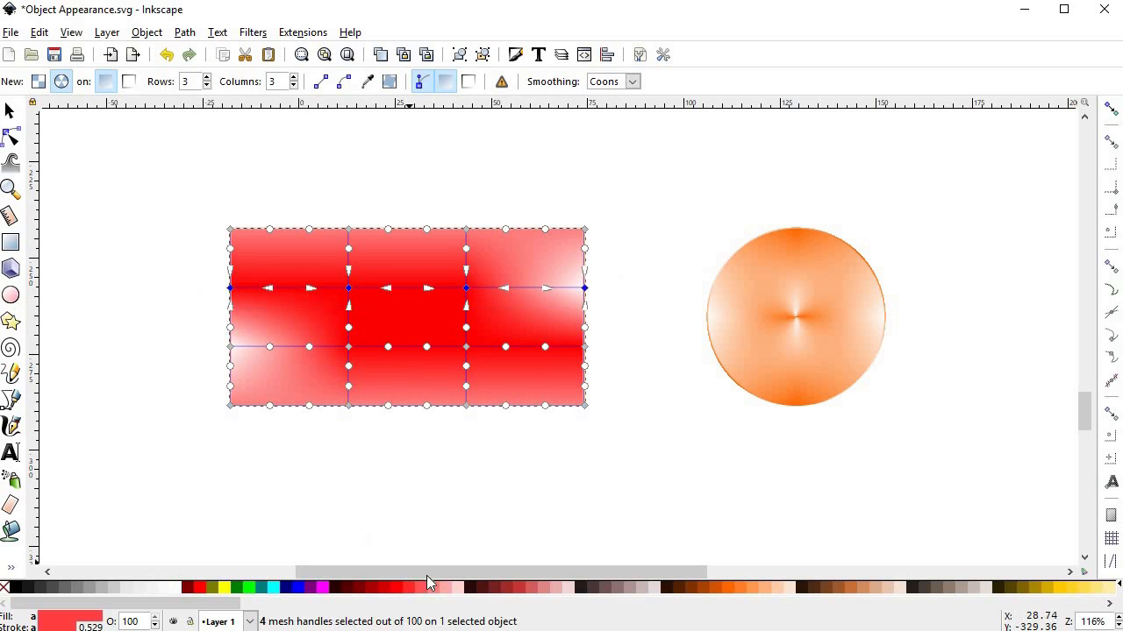
left_click(427, 586)
left_click_drag(602, 327, 219, 364)
left_click(386, 589)
key("Escape")
key("Escape")
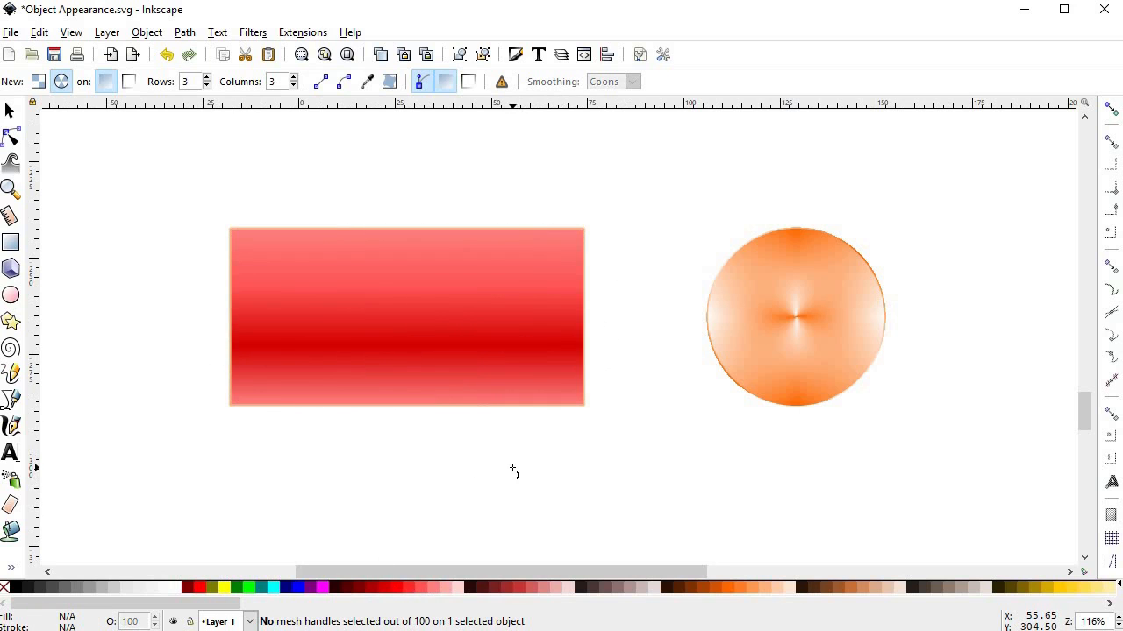
Select the rectangle with the Mesh tool and set the mesh rows and columns to 4.
left_click(514, 381)
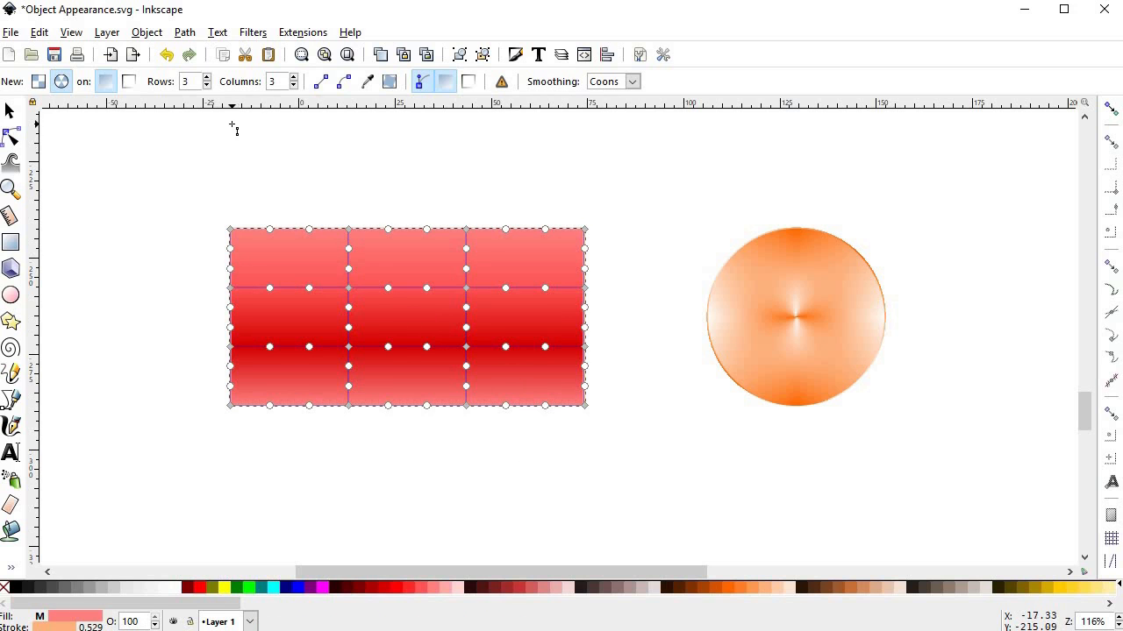
left_click(206, 78)
left_click(294, 77)
Split the rectangle's existing mesh with two extra vertical and two extra horizontal grid lines.
double_click(289, 288)
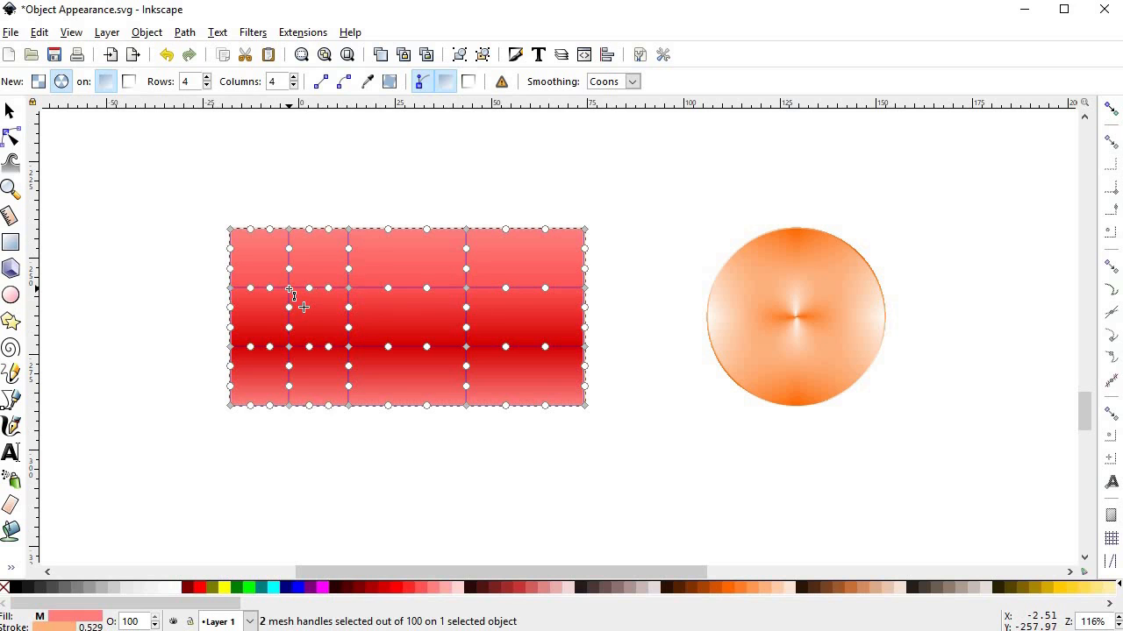
double_click(405, 289)
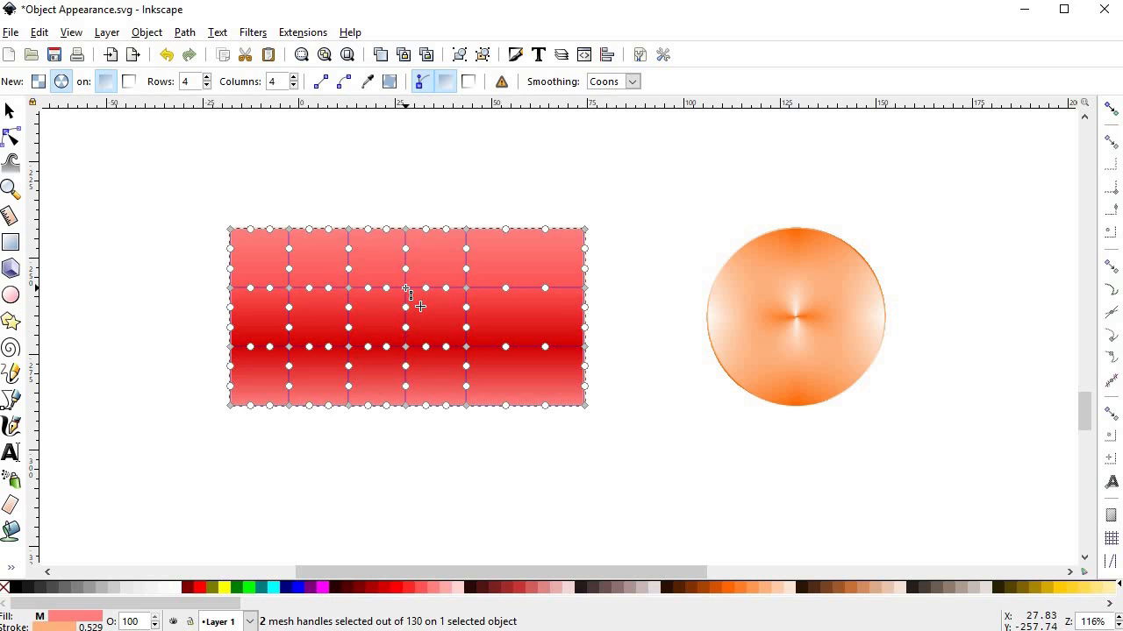
left_click(585, 323)
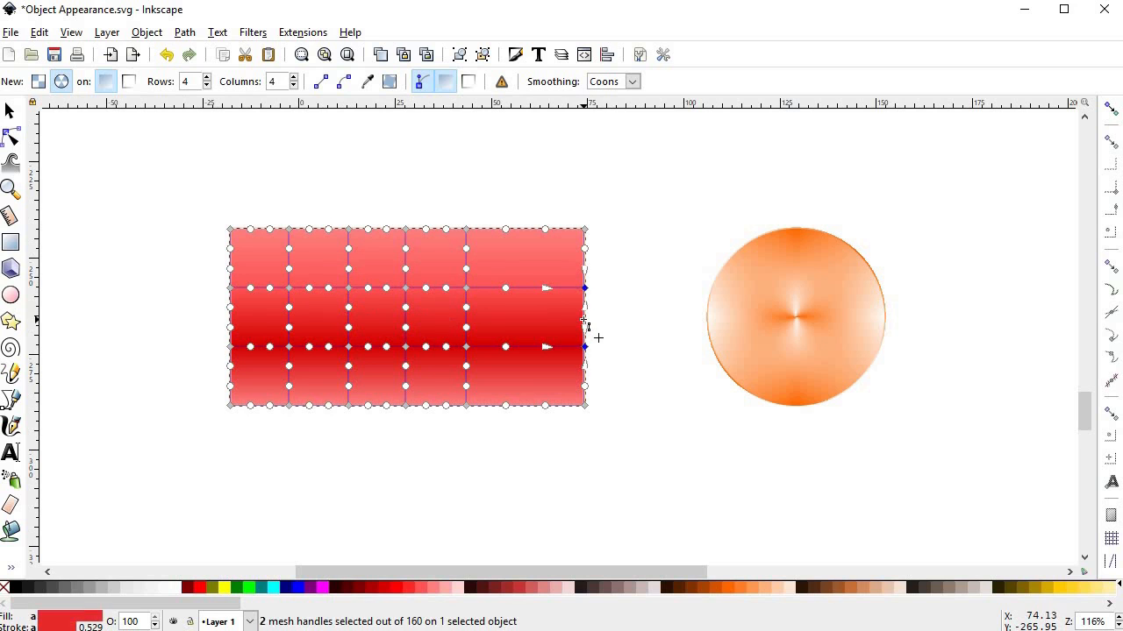
double_click(585, 321)
left_click(585, 260)
double_click(584, 260)
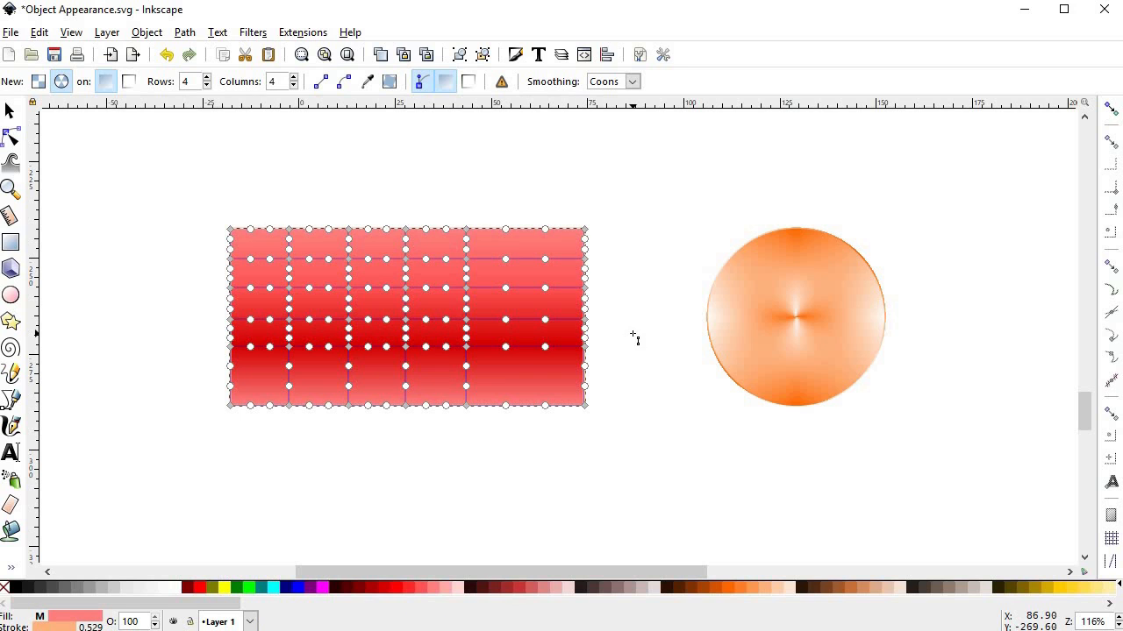
Undo the grid lines added to the rectangle's mesh.
key("ctrl+z")
key("ctrl+z")
key("ctrl+z")
key("ctrl+z")
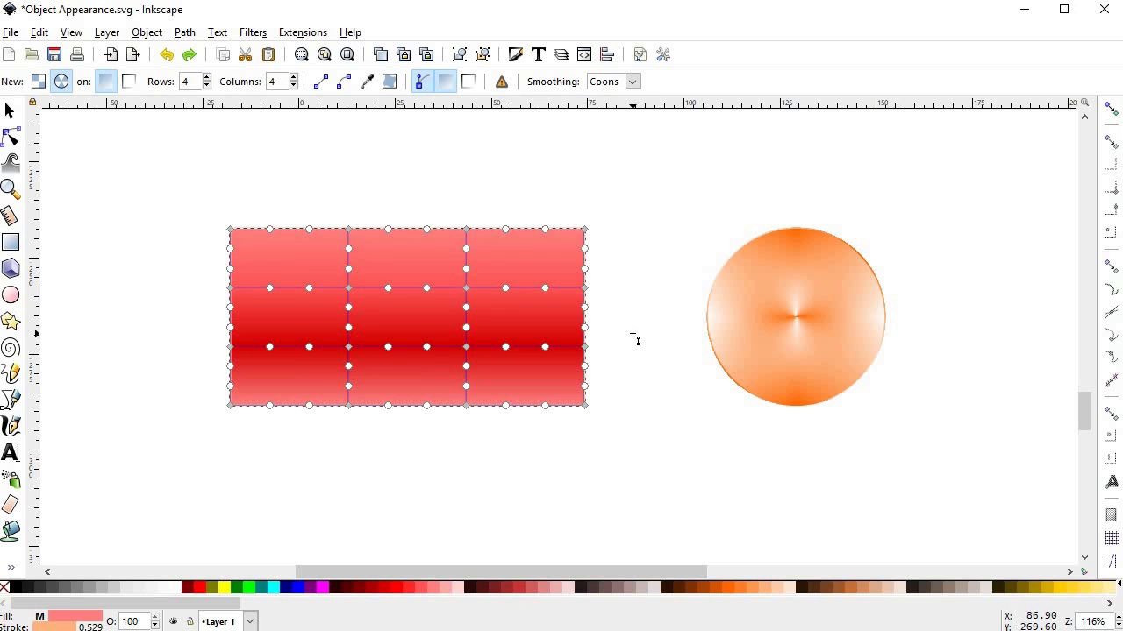
Bend the rectangle's mesh into a wave by moving three dark red row nodes, raising the lighter node above and adjusting a curve handle.
left_click(474, 354)
left_click_drag(476, 357, 492, 381)
left_click_drag(350, 349, 350, 324)
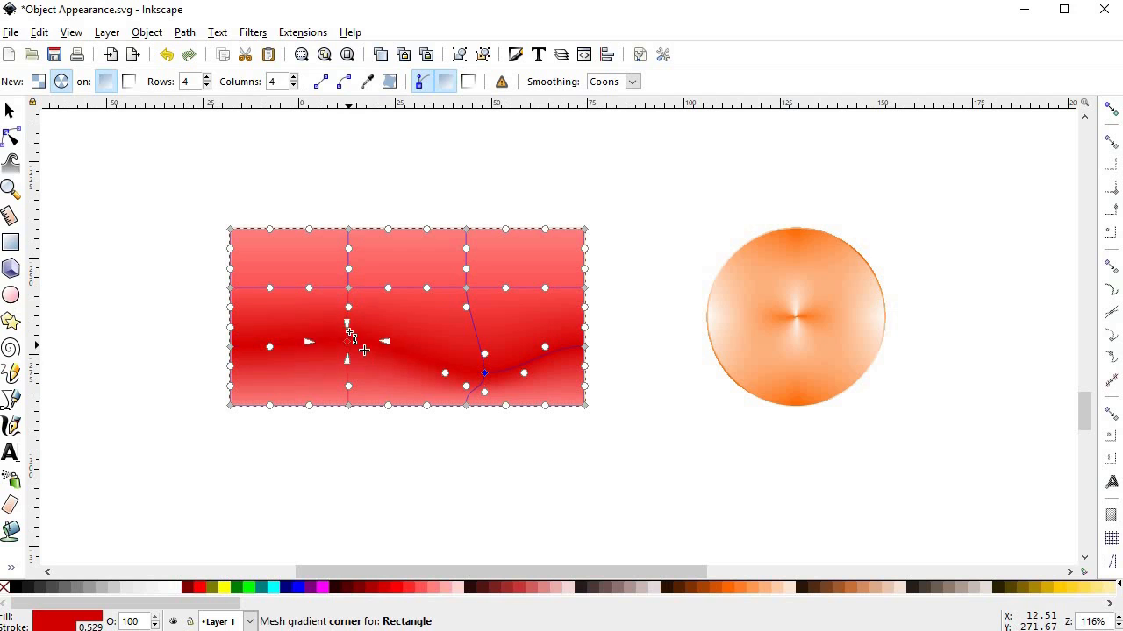
left_click_drag(229, 347, 224, 376)
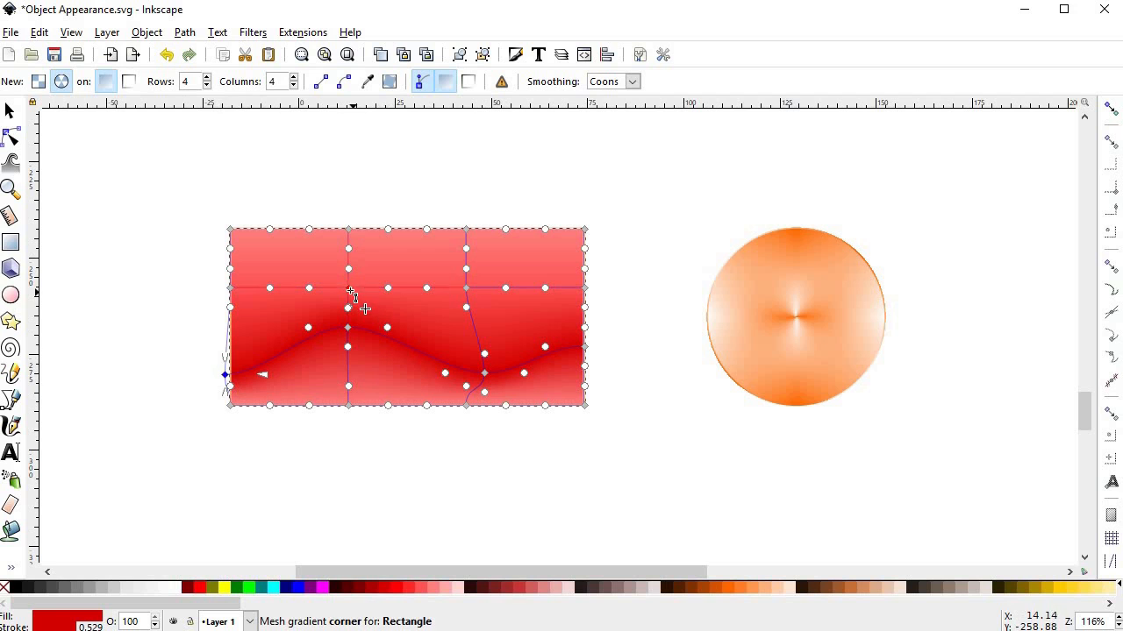
left_click_drag(348, 288, 350, 268)
mouse_move(349, 308)
left_mouse_down()
mouse_move(350, 294)
mouse_move(353, 304)
left_mouse_up()
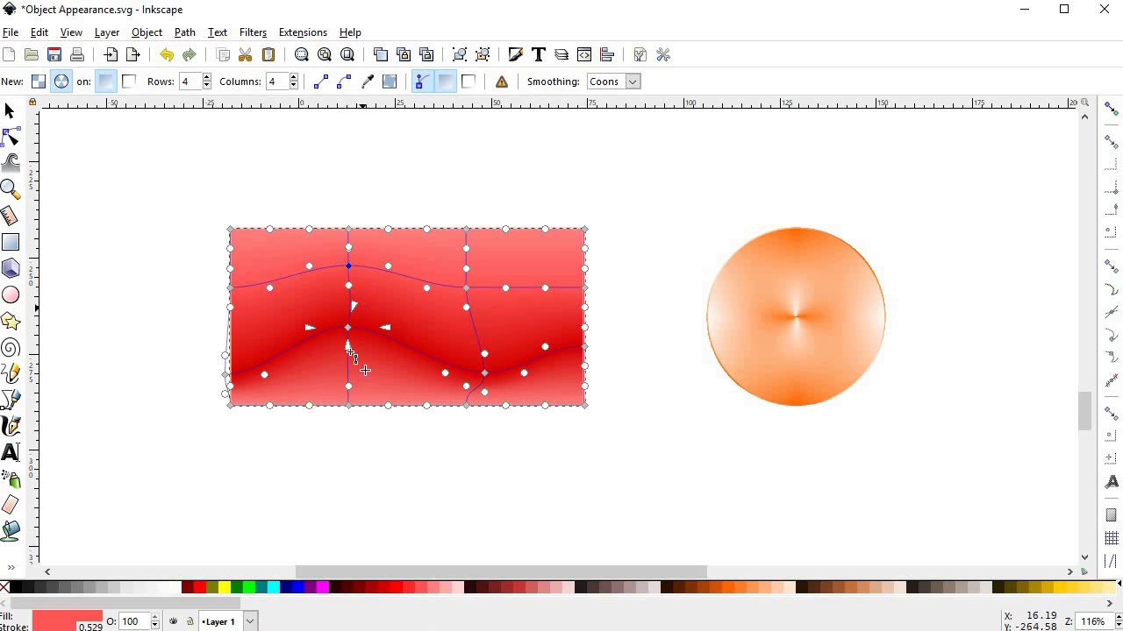
Reshape the two inner mesh columns by moving the curve handles around the dark red peak and valley nodes and the lighter node above.
left_click_drag(349, 351, 343, 383)
left_click_drag(353, 308, 353, 277)
left_click(485, 372)
left_click_drag(484, 389, 484, 379)
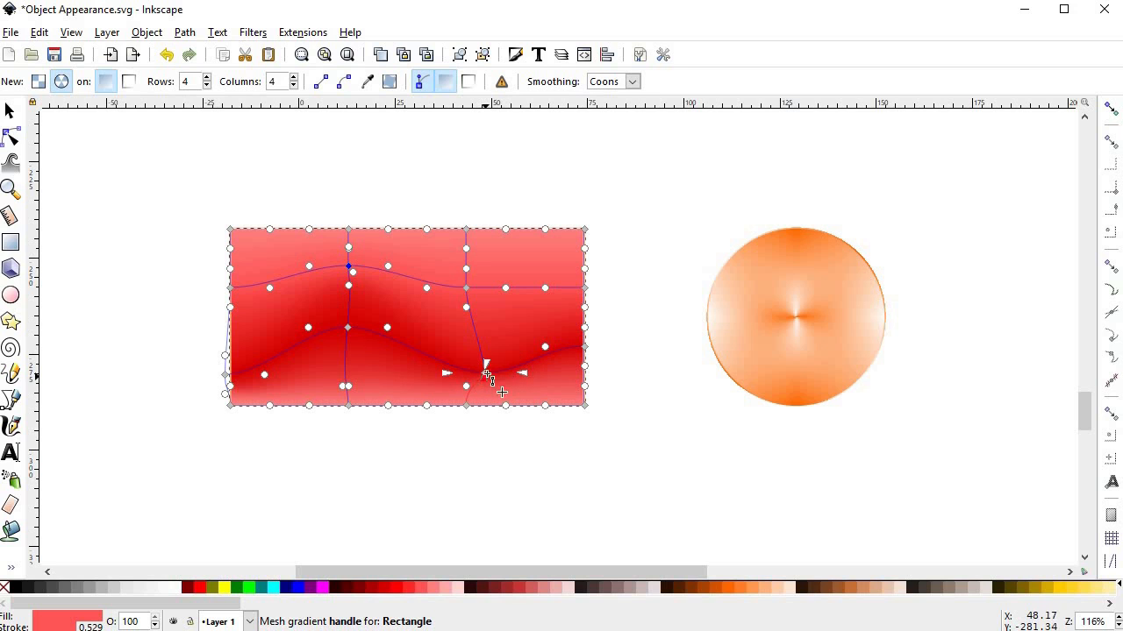
left_click_drag(469, 309, 480, 344)
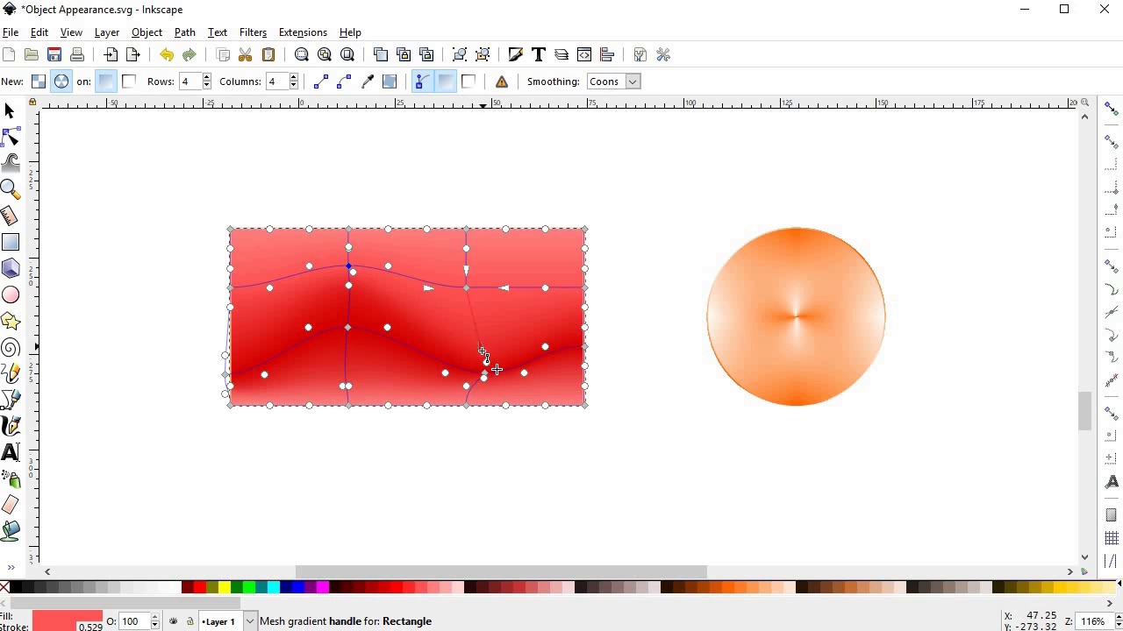
left_click_drag(466, 271, 457, 251)
key("Escape")
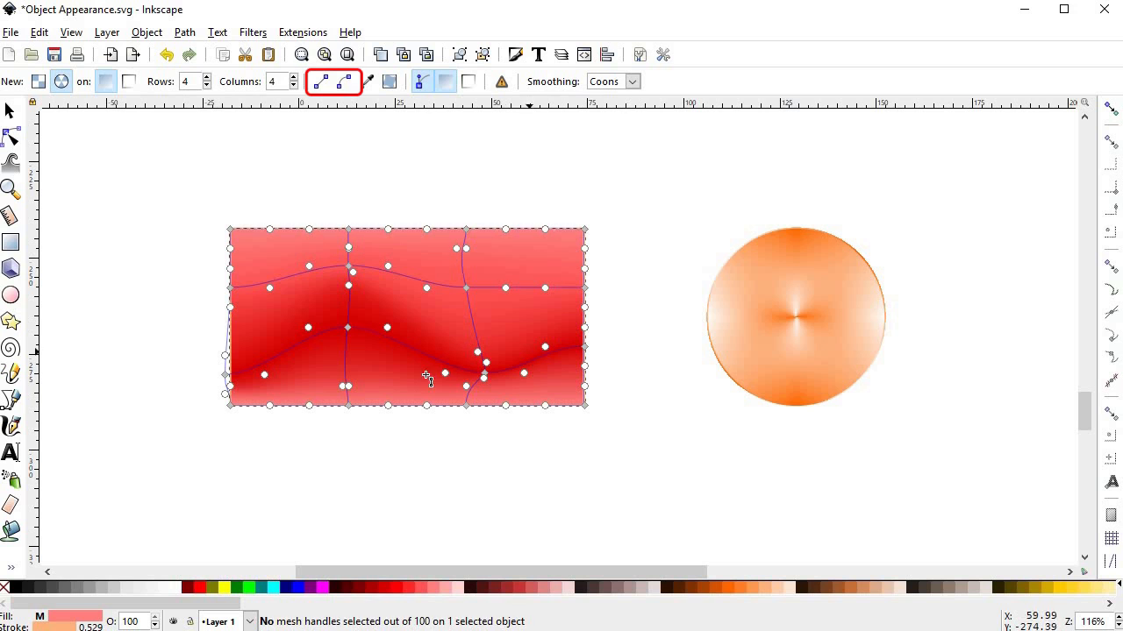
Convert the dark red row's curves and the first inner column's curves in the rectangle's mesh into straight lines.
left_click_drag(180, 308, 643, 392)
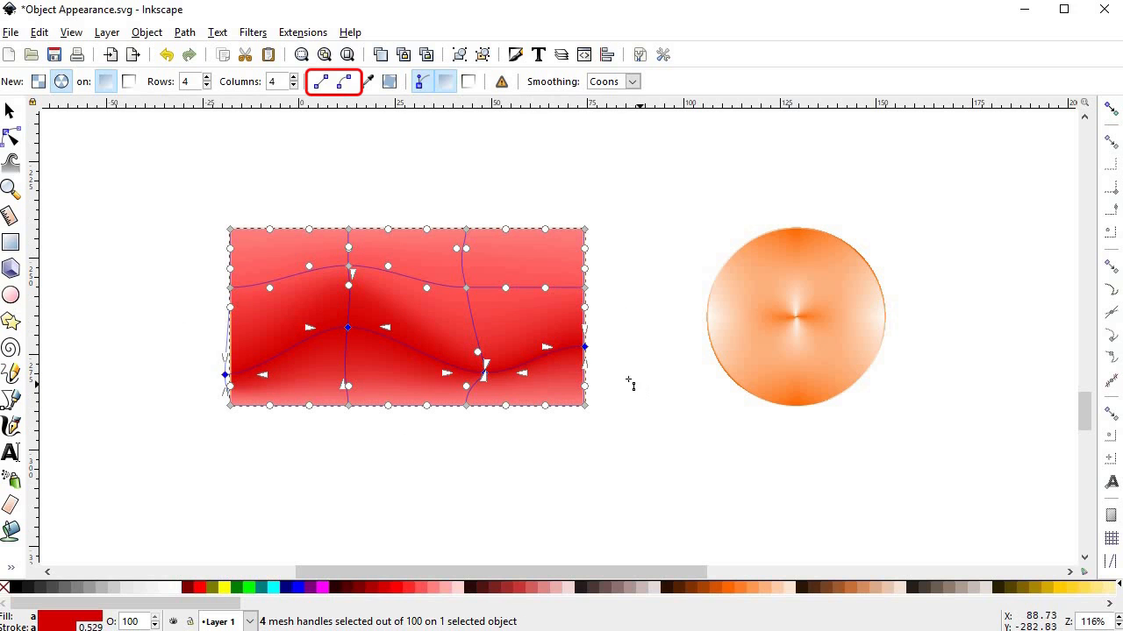
left_click(320, 81)
left_click_drag(323, 192, 378, 462)
left_click(320, 81)
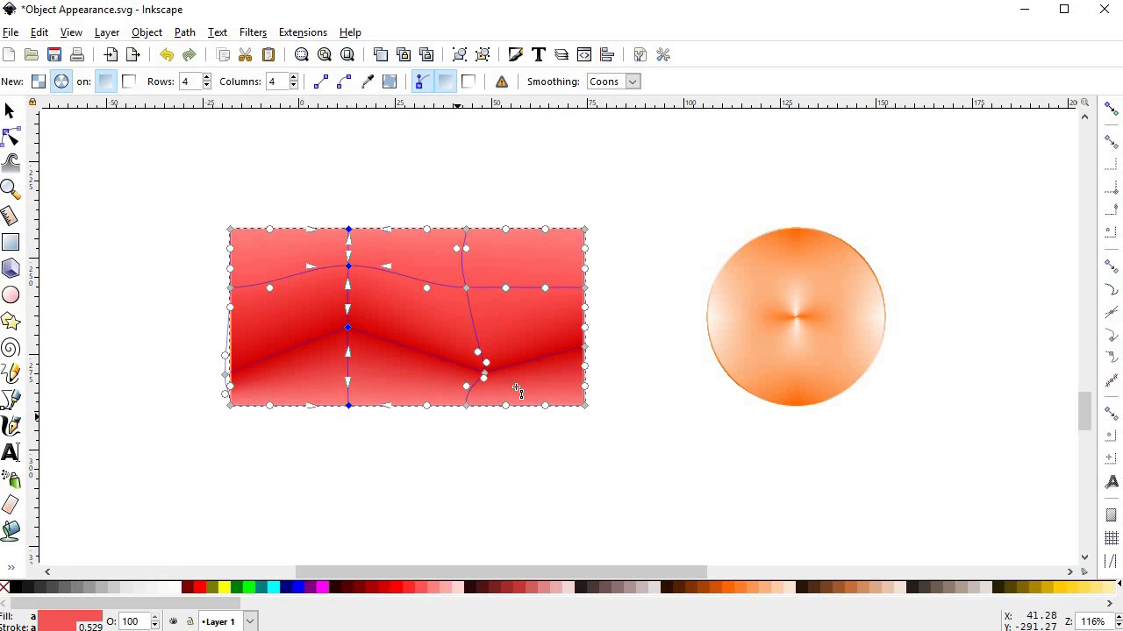
Distort the mesh by lowering the first inner column and pulling its top node and both upper corners inward, and scale the mesh to fit the bounding box.
left_click_drag(348, 328, 346, 353)
left_click_drag(346, 234, 358, 260)
left_click_drag(230, 229, 251, 242)
left_click_drag(584, 229, 570, 242)
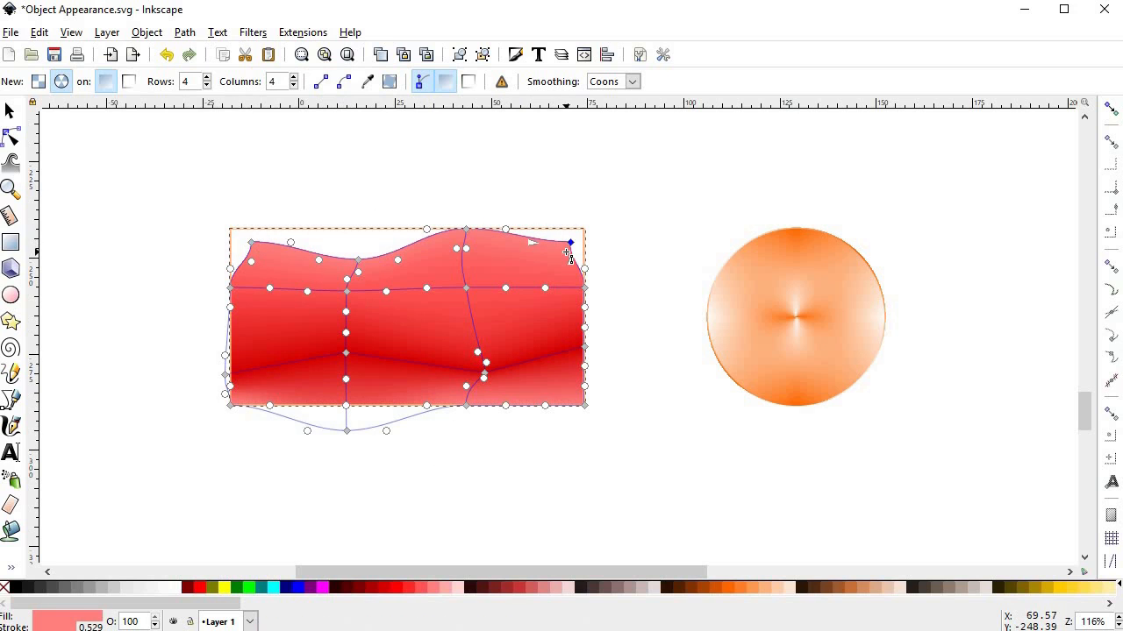
left_click(389, 84)
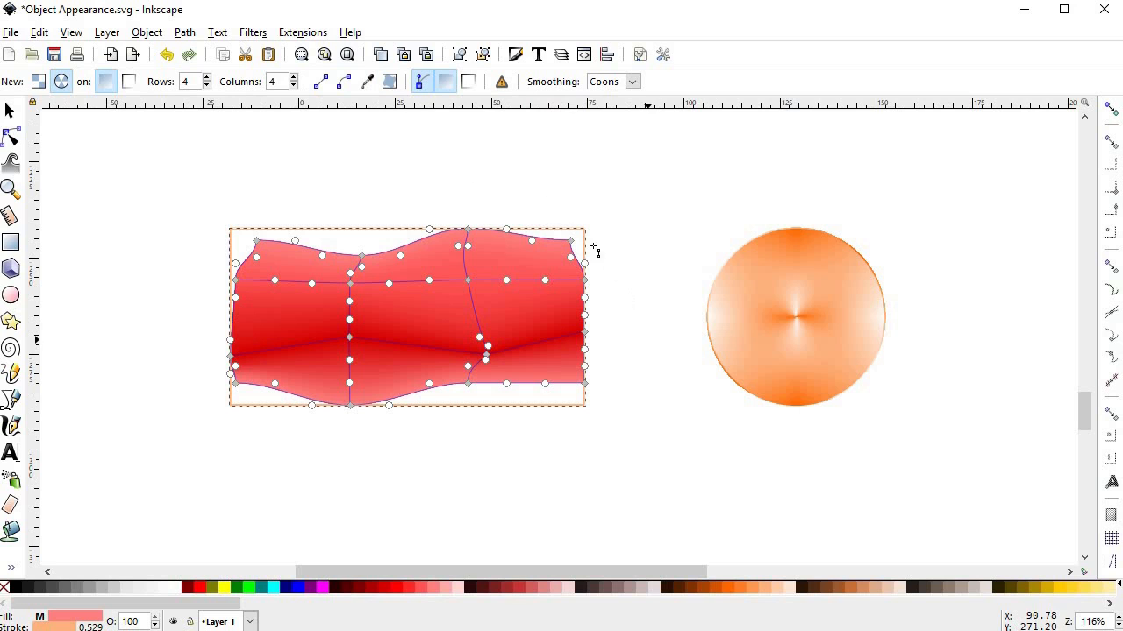
Move two inner mesh nodes with the side handles hidden, and show the handles again to adjust one curve of the second inner column.
left_click(422, 82)
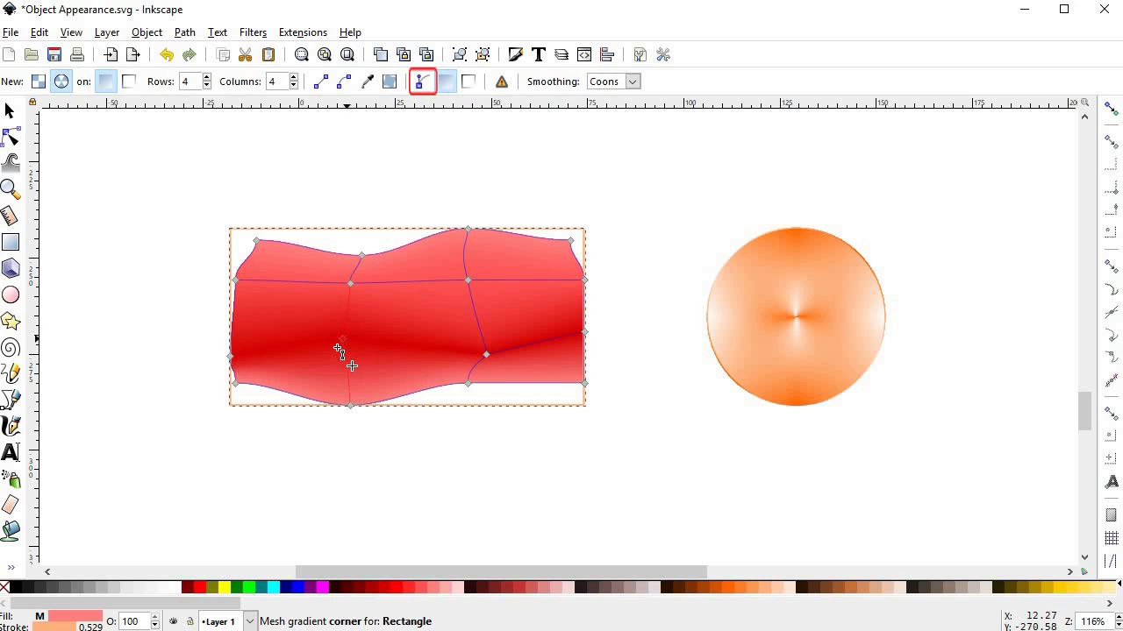
left_click_drag(338, 349, 330, 365)
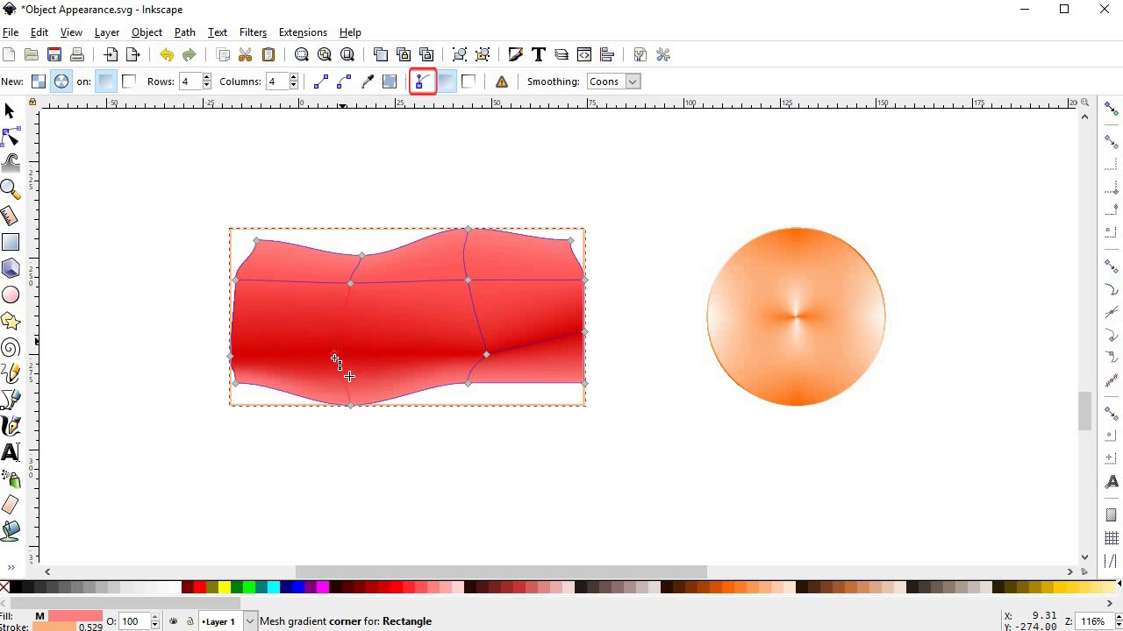
left_click(473, 279)
left_click(422, 81)
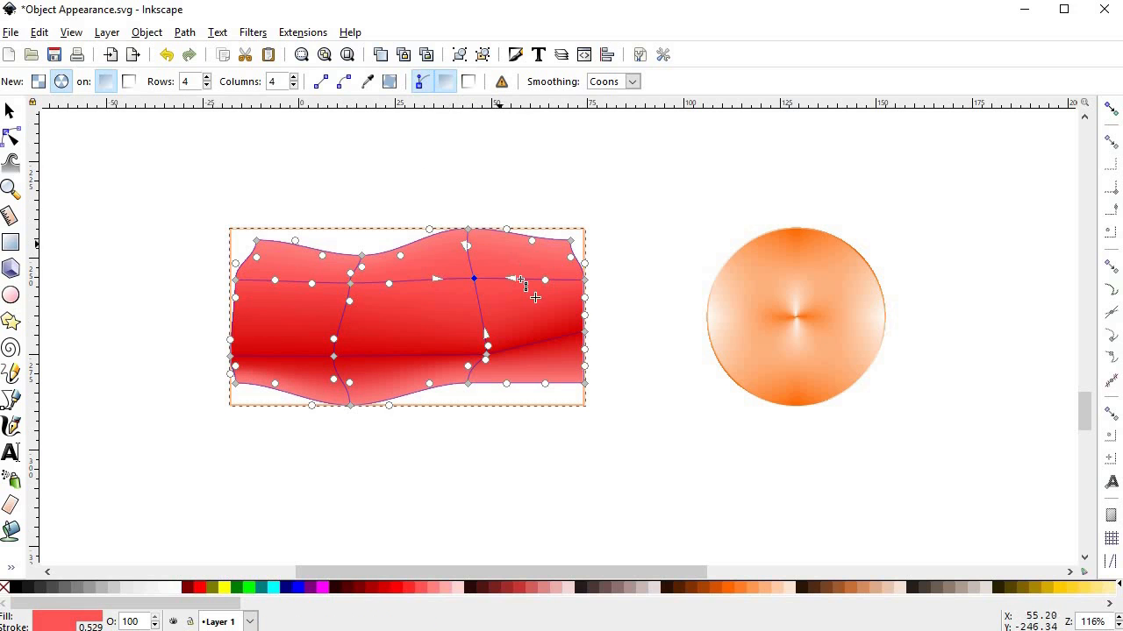
mouse_move(486, 332)
left_mouse_down()
mouse_move(476, 293)
mouse_move(497, 348)
left_mouse_up()
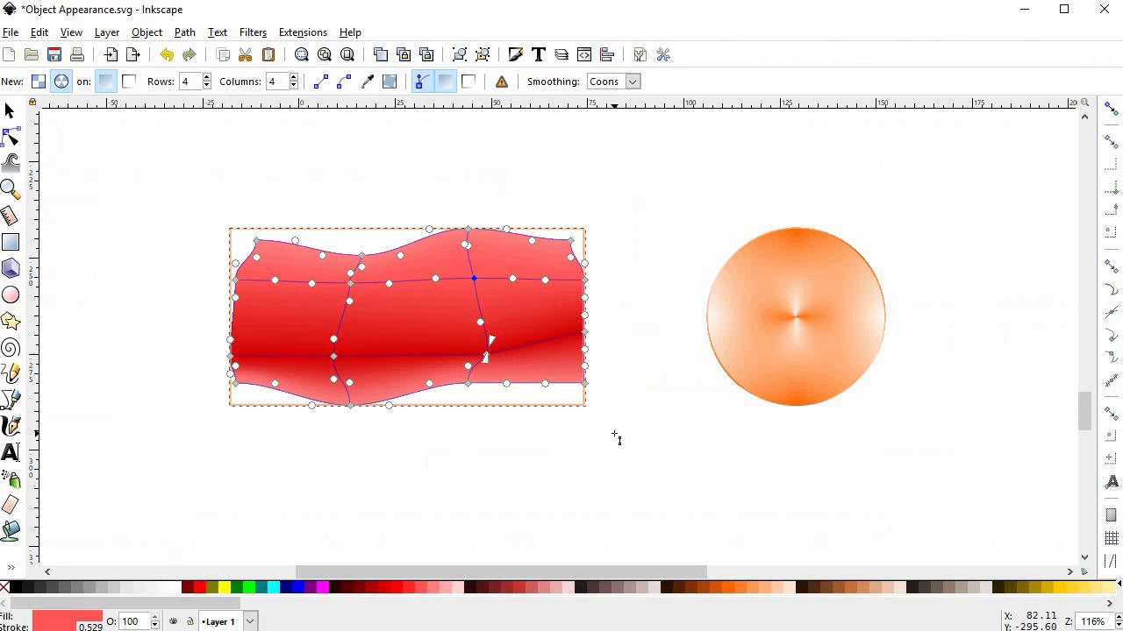
Set the rectangle's fill to a mesh gradient, trying out meshgradient6071 and finishing with meshgradient7273.
key("ctrl+shift+f")
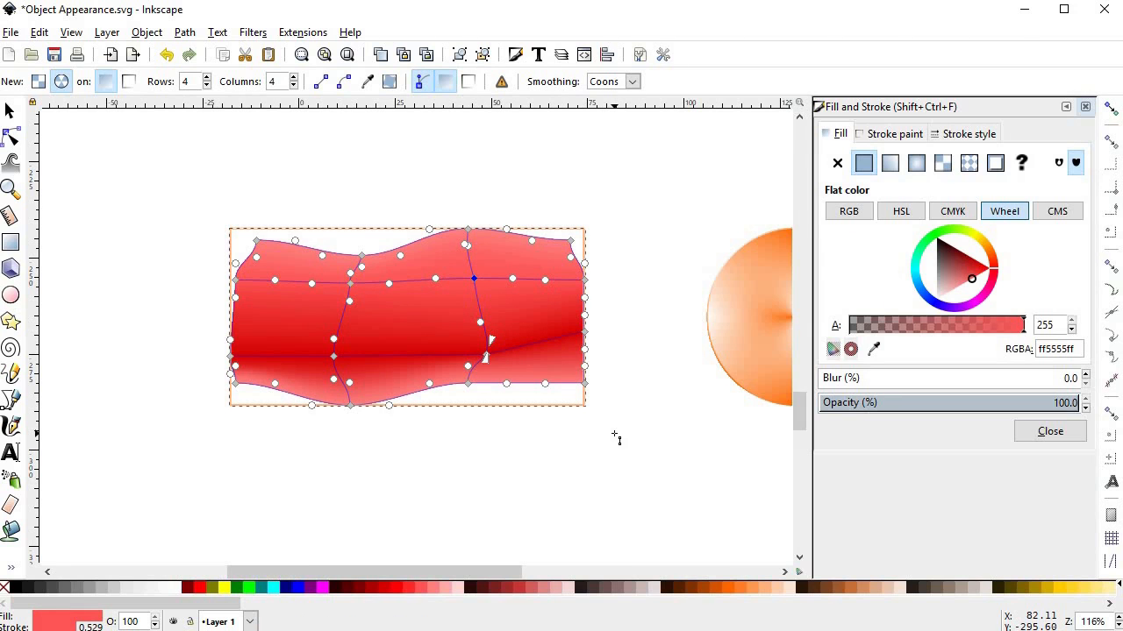
left_click(943, 165)
left_click(917, 218)
left_click(906, 246)
left_click(909, 215)
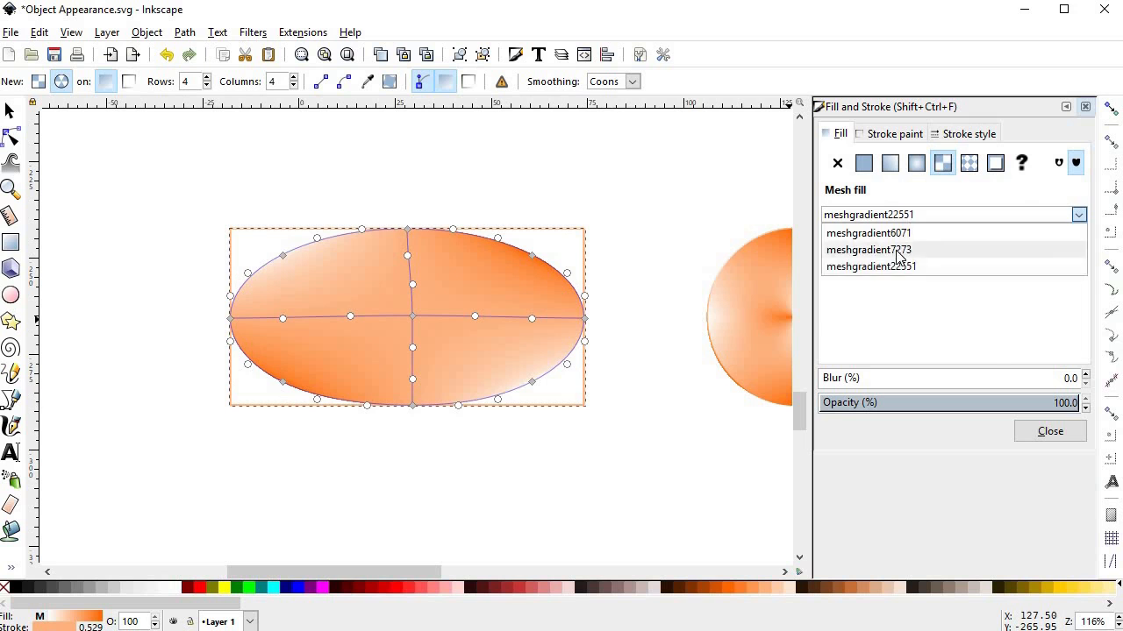
left_click(896, 252)
left_click(901, 216)
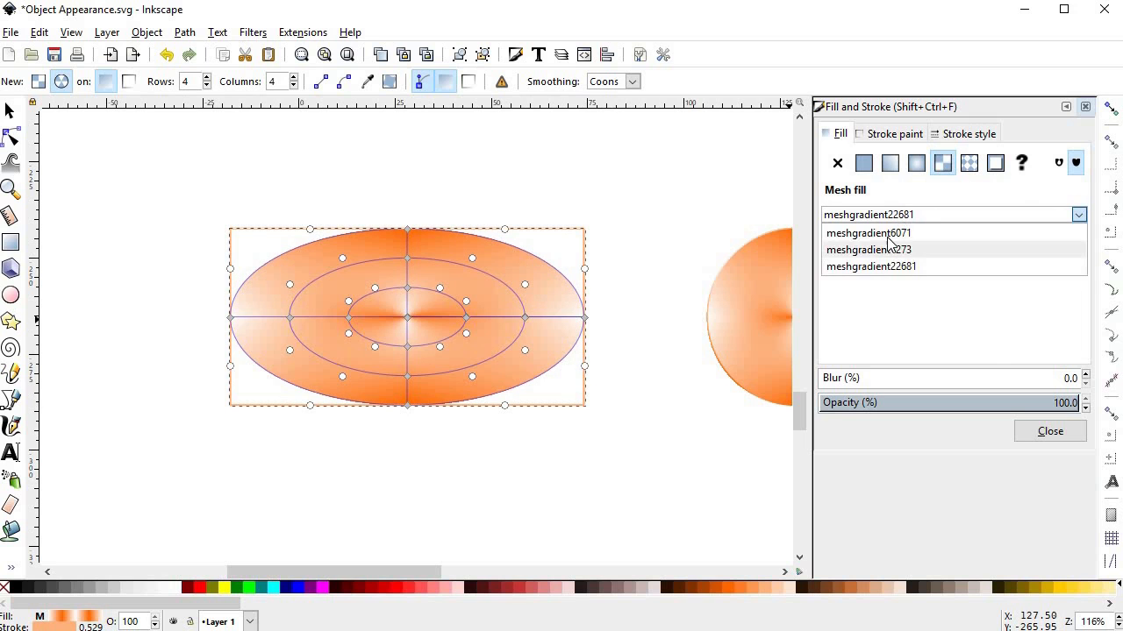
left_click(888, 245)
left_click(897, 218)
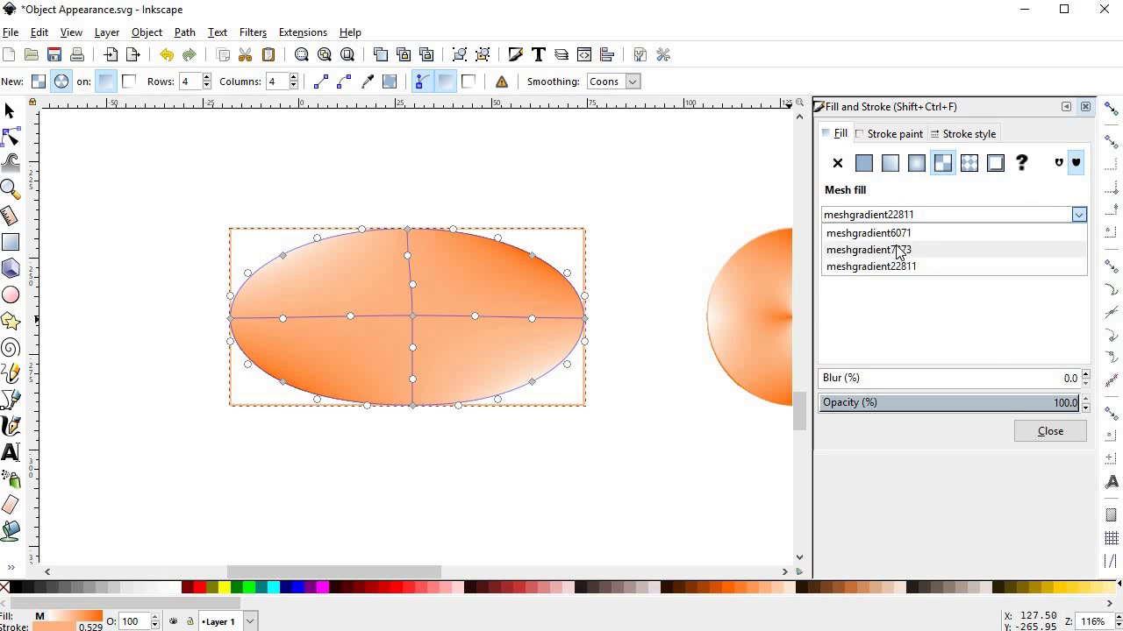
left_click(901, 250)
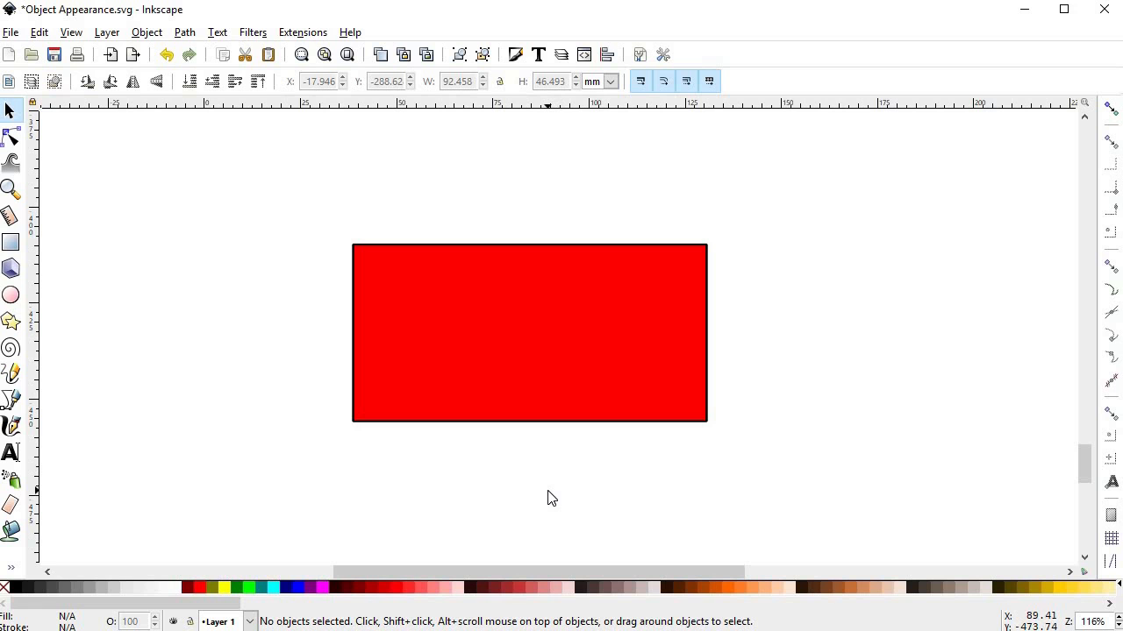
Open the Filter Editor as a floating window and widen it to show its full contents.
left_click(256, 35)
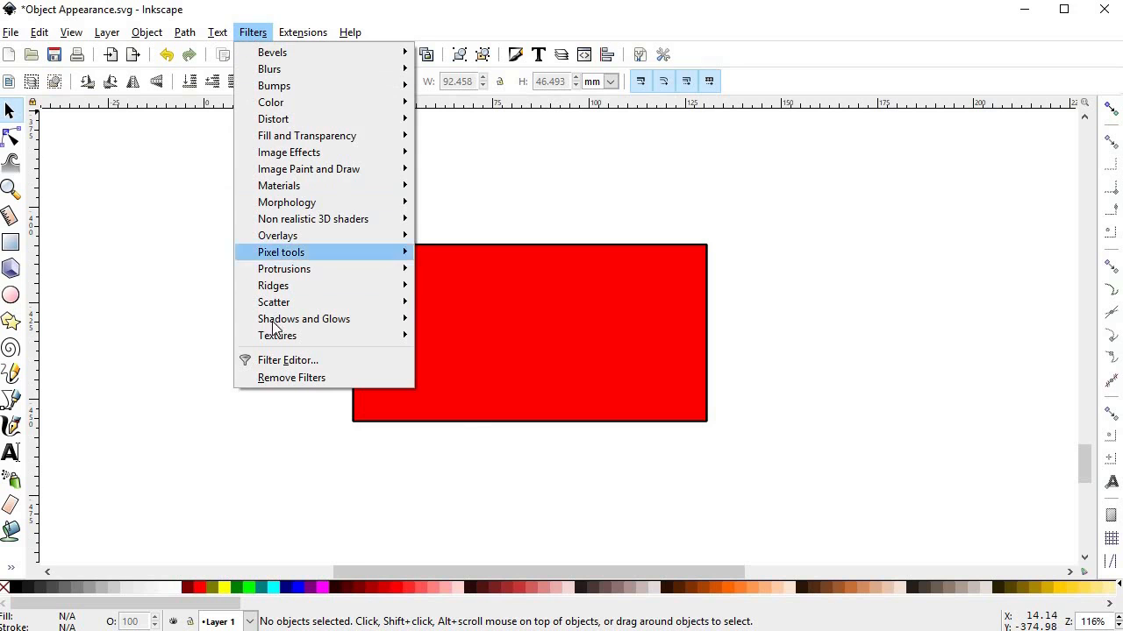
left_click(278, 359)
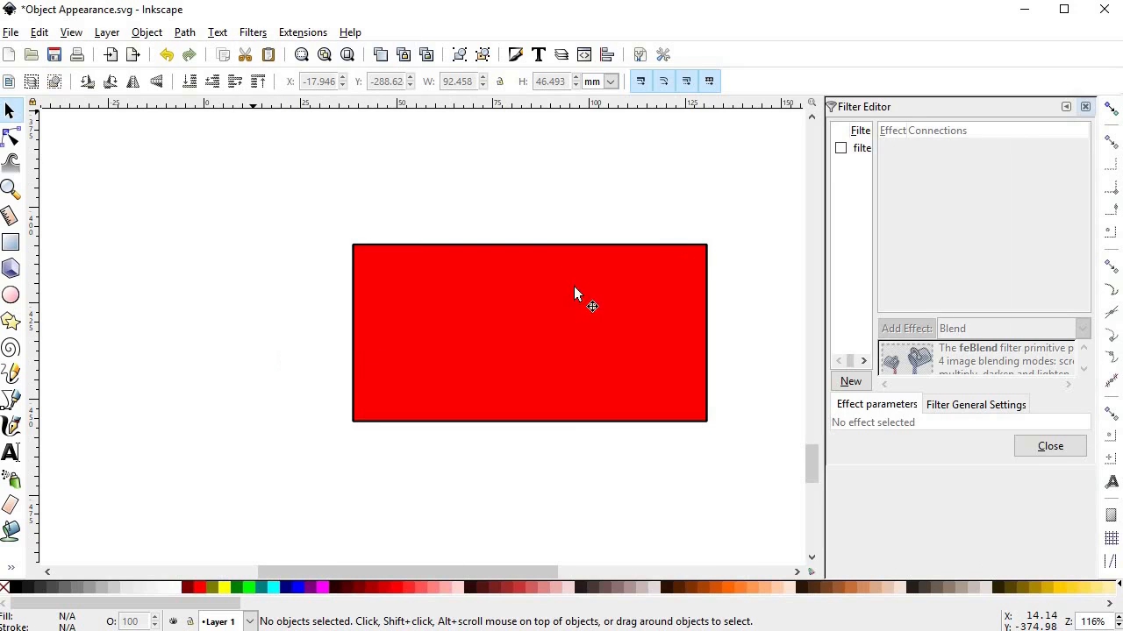
left_click_drag(878, 106, 579, 269)
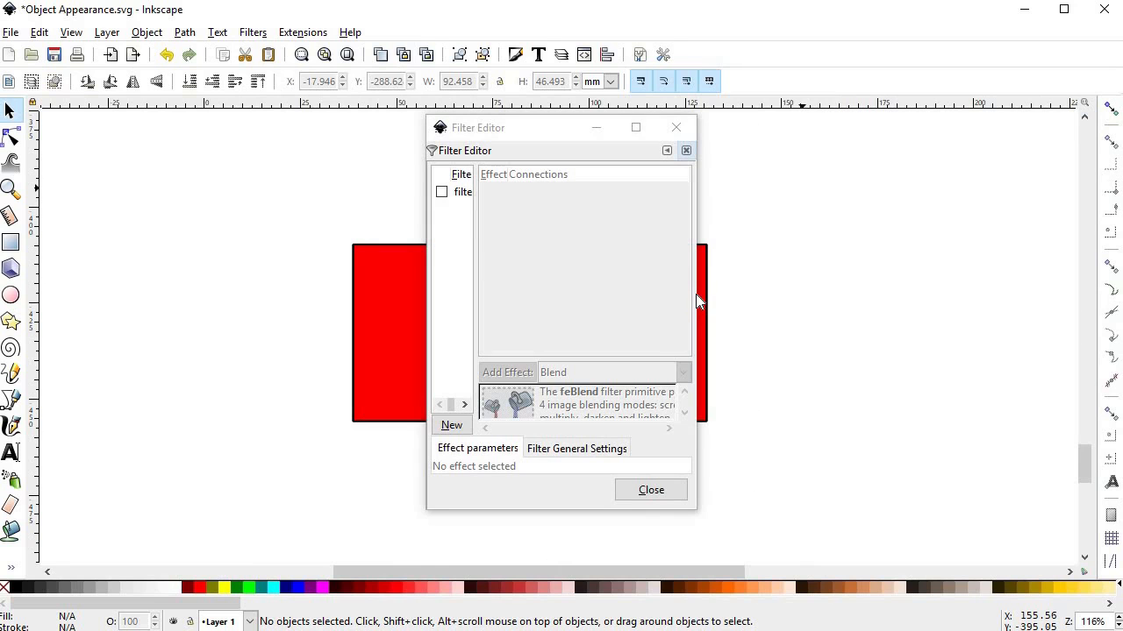
left_click_drag(695, 294, 987, 288)
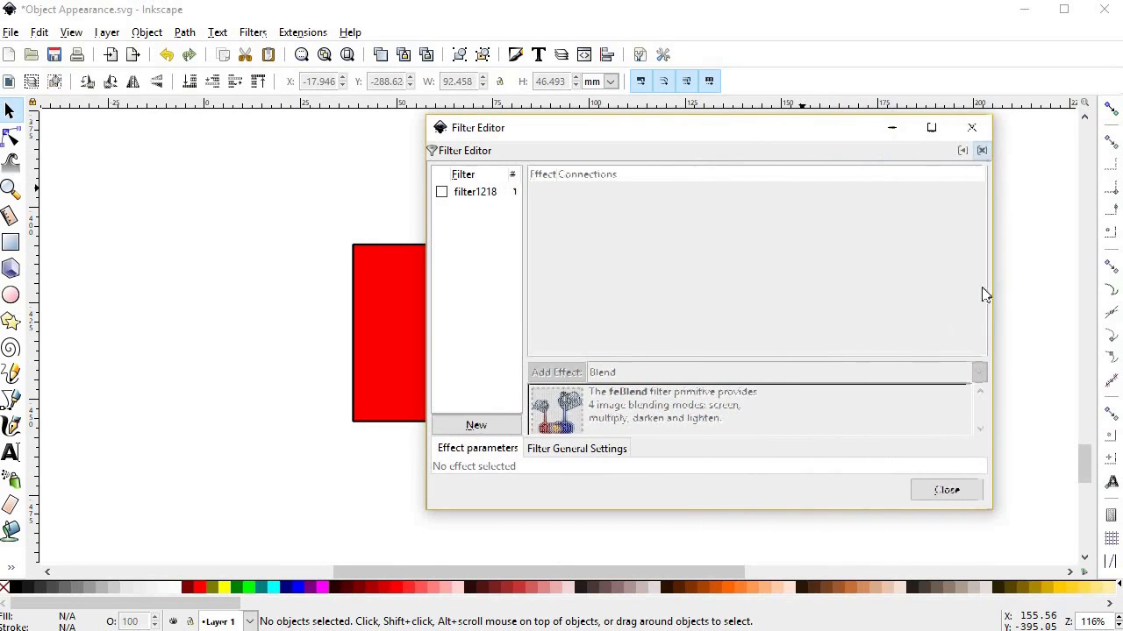
left_click_drag(634, 138, 604, 137)
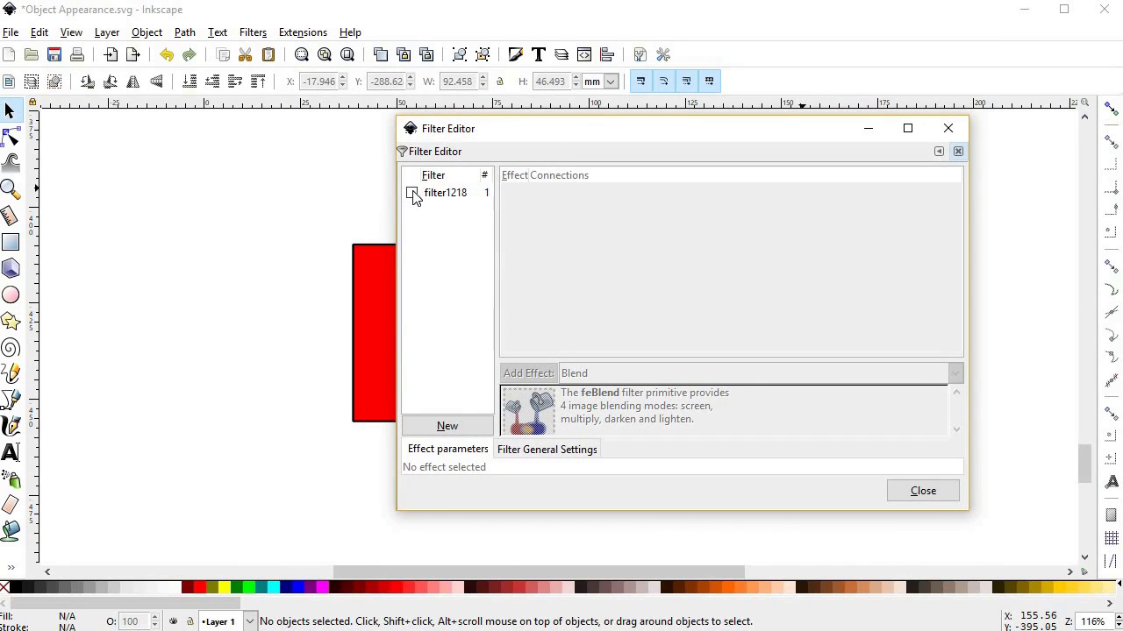
Create a new filter with an Offset effect connected to Source Graphic, set Delta X to -4.5 and close the Filter Editor.
left_click(447, 423)
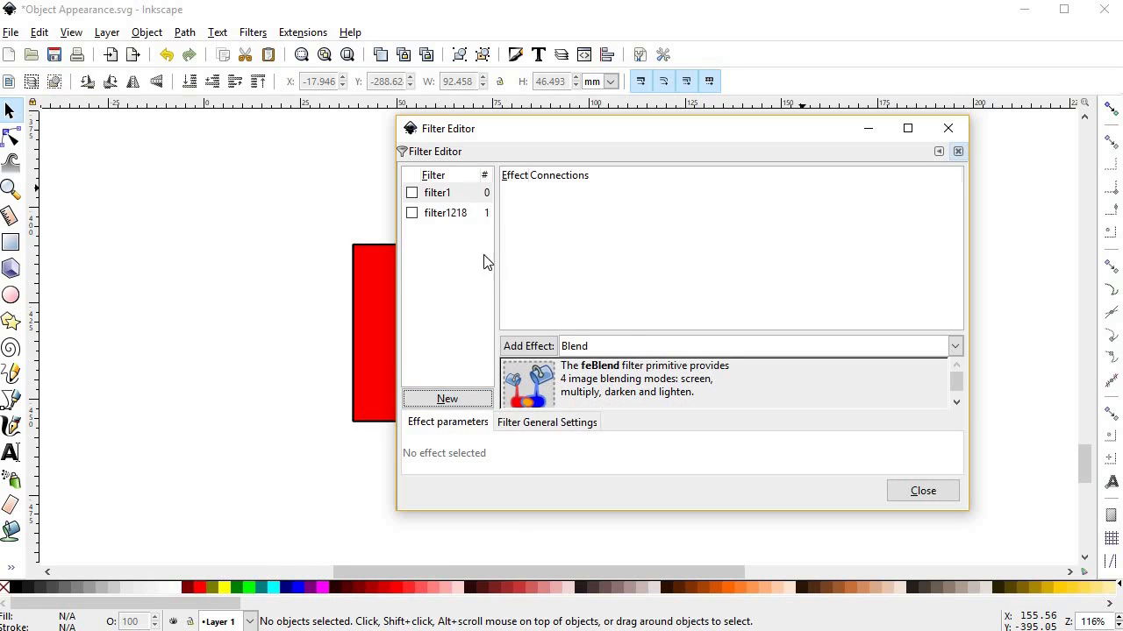
left_click(636, 345)
left_click(625, 263)
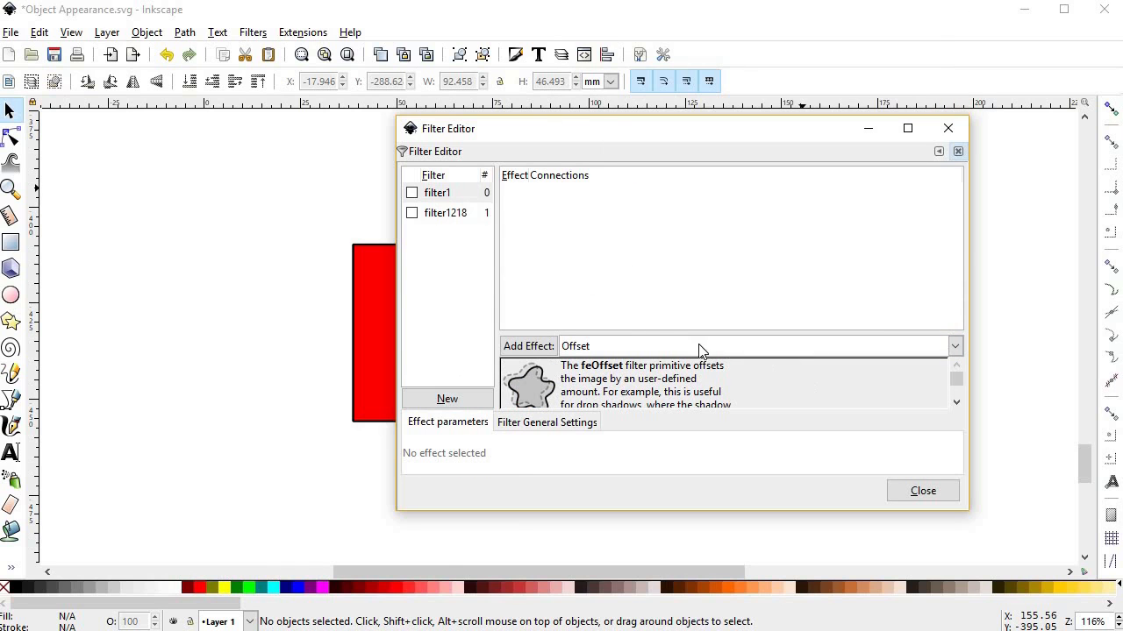
left_click(539, 346)
left_click_drag(550, 195, 879, 196)
left_click_drag(734, 440, 717, 440)
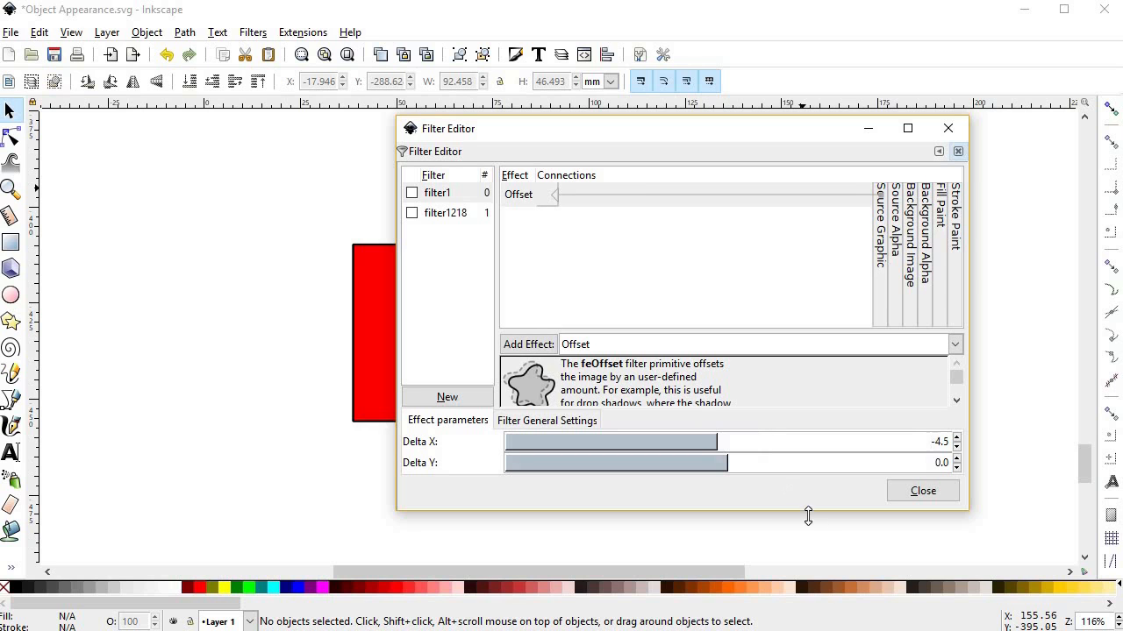
left_click(900, 497)
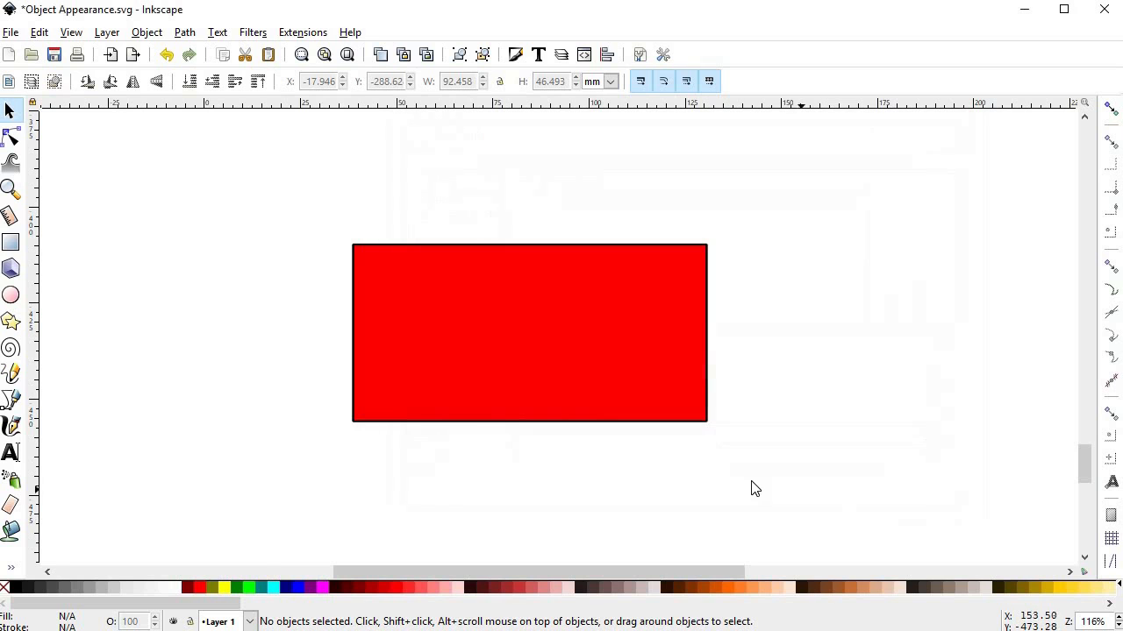
Try the Bark texture filter on the red rectangle, inspect its surface up close and undo the filter.
left_click(548, 353)
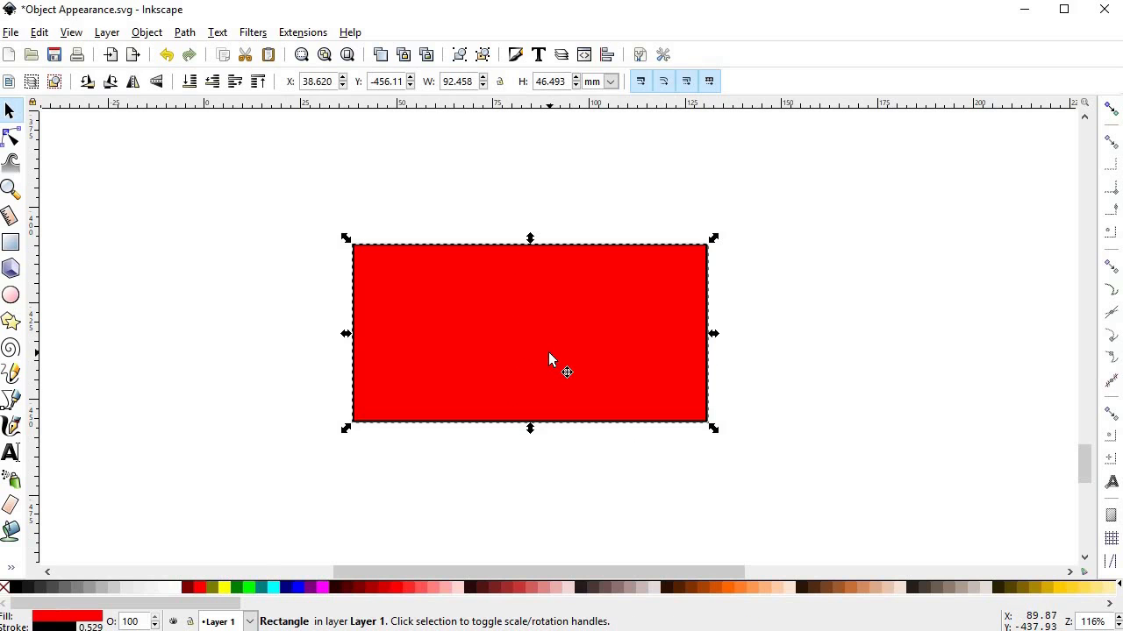
left_click(260, 33)
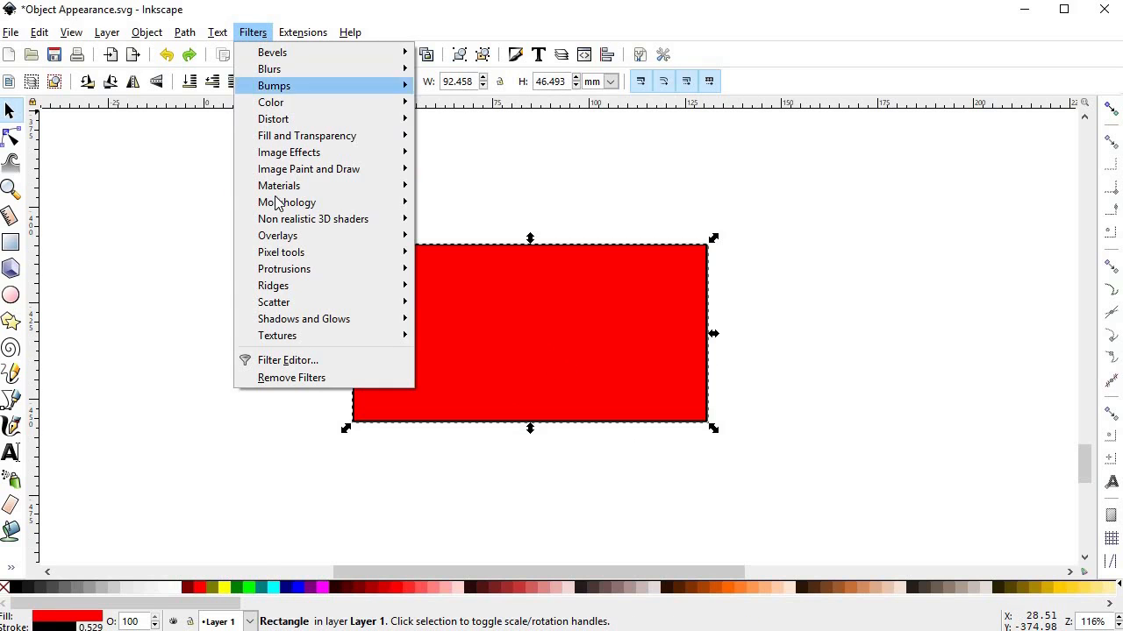
mouse_move(318, 338)
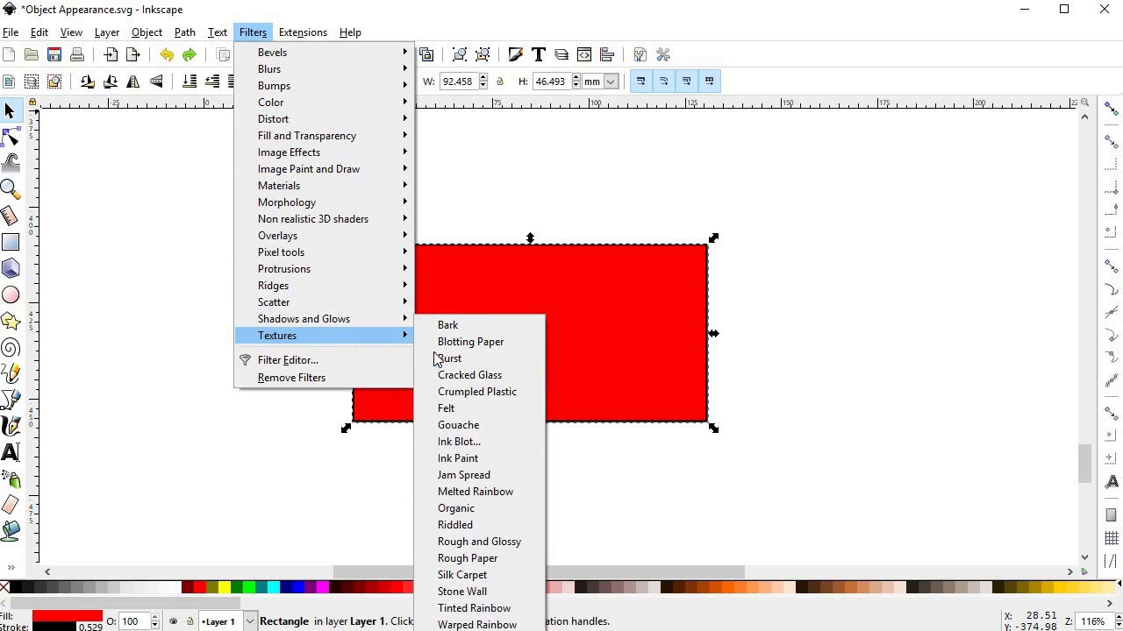
left_click(464, 324)
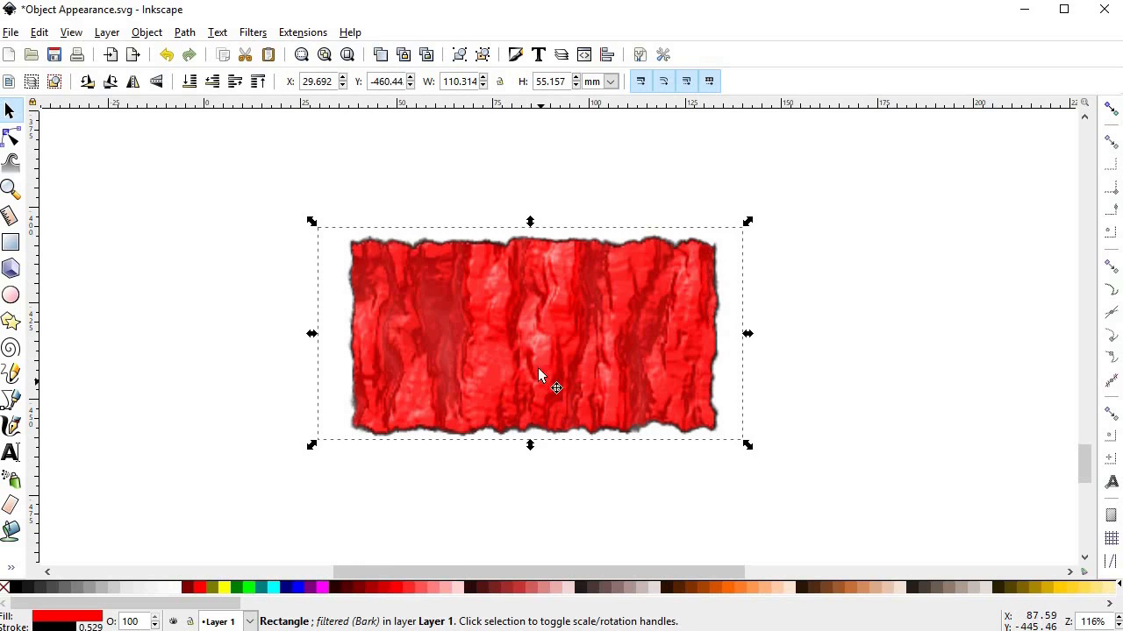
scroll(537, 355, "up", 8, "ctrl")
scroll(458, 361, "up", 4, "ctrl")
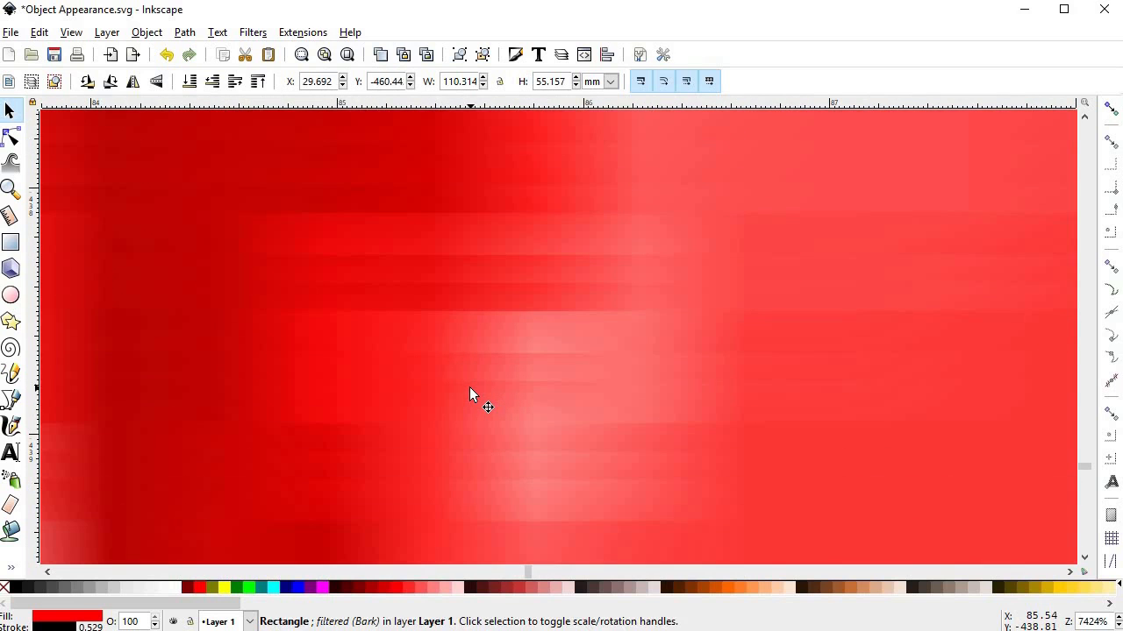
scroll(469, 387, "down", 7, "ctrl")
scroll(470, 387, "down", 4, "ctrl")
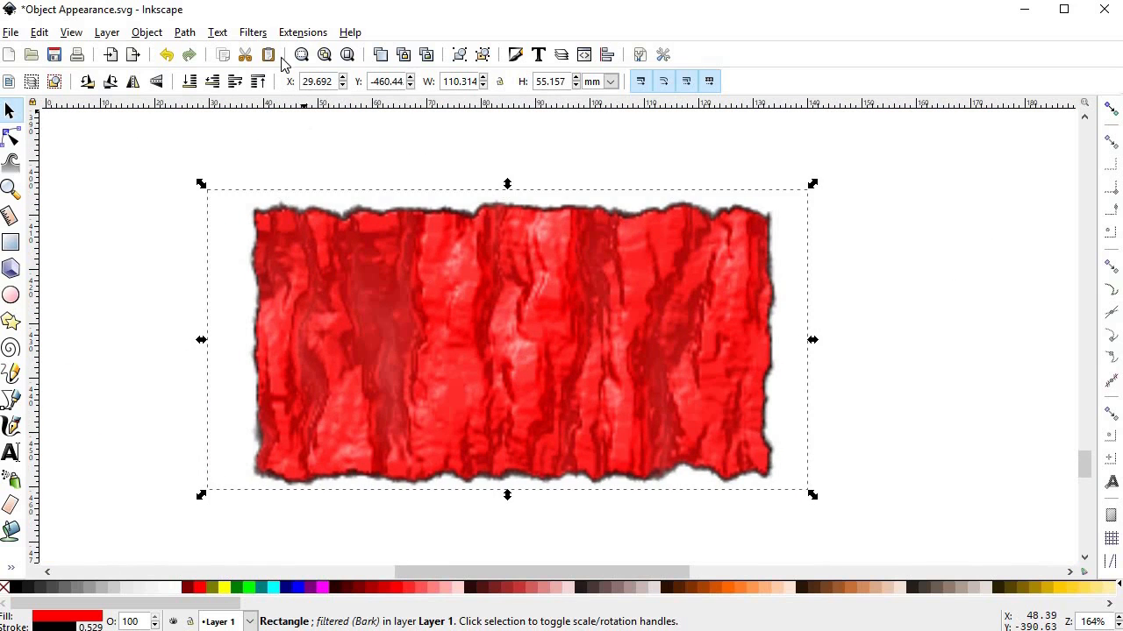
key("ctrl+z")
Apply the Dark And Glow filter from the shadow and glow effects to the selected red rectangle.
left_click(264, 35)
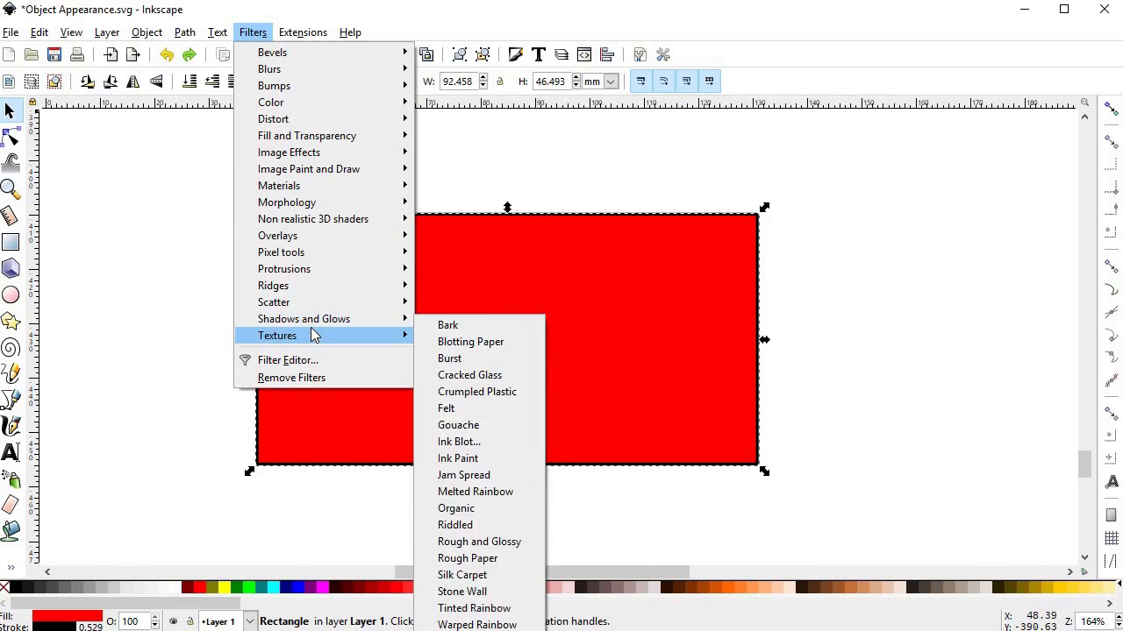
mouse_move(386, 320)
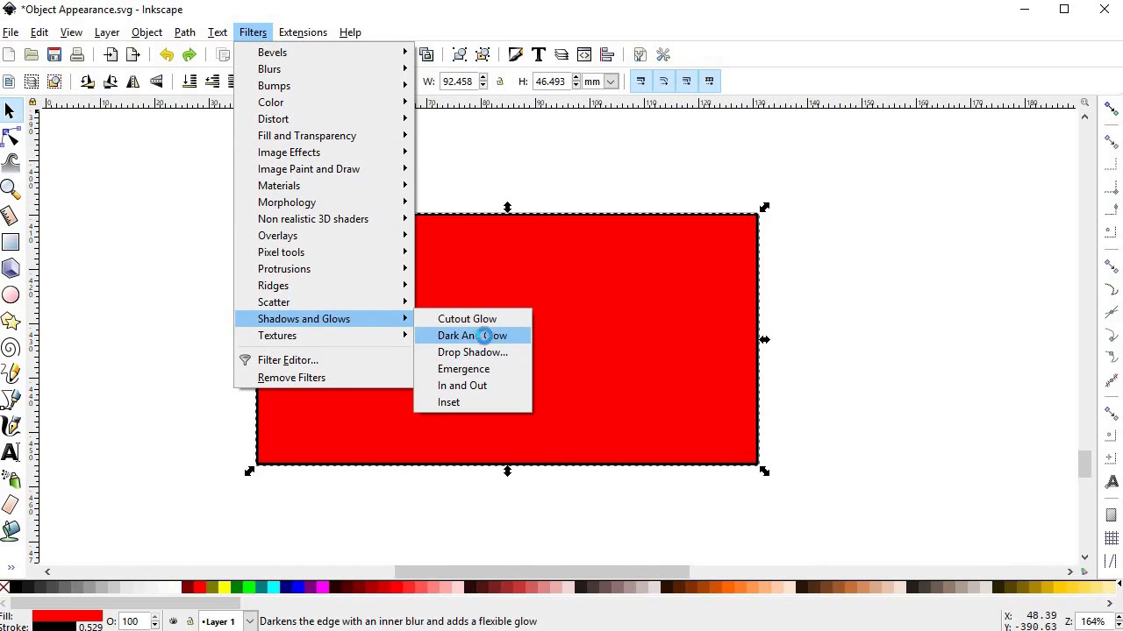
left_click(484, 335)
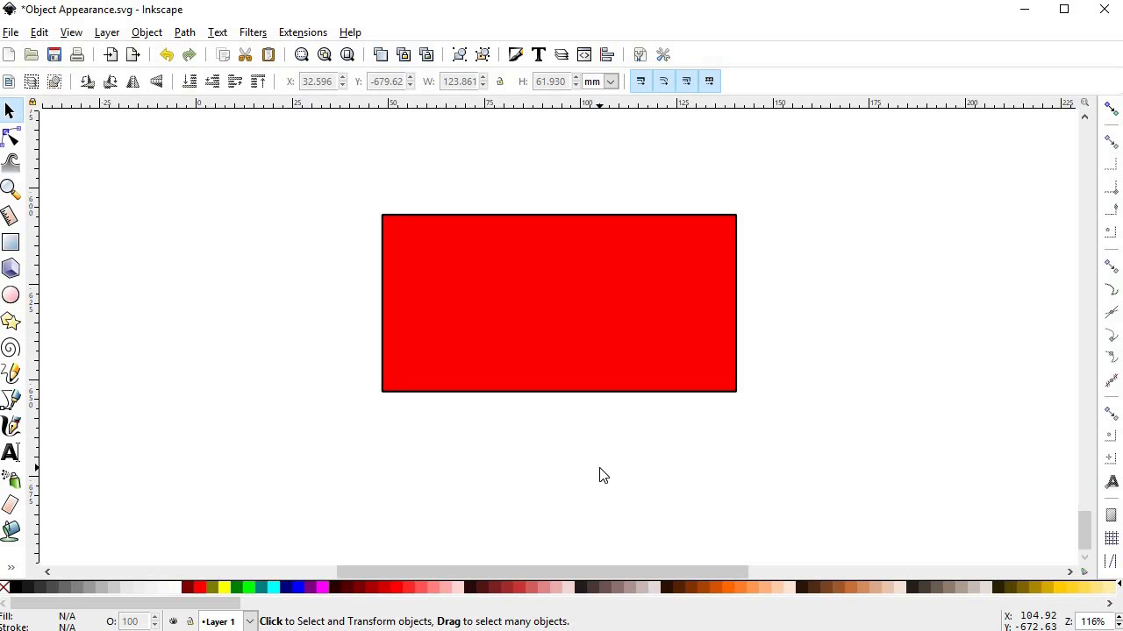
left_click(14, 37)
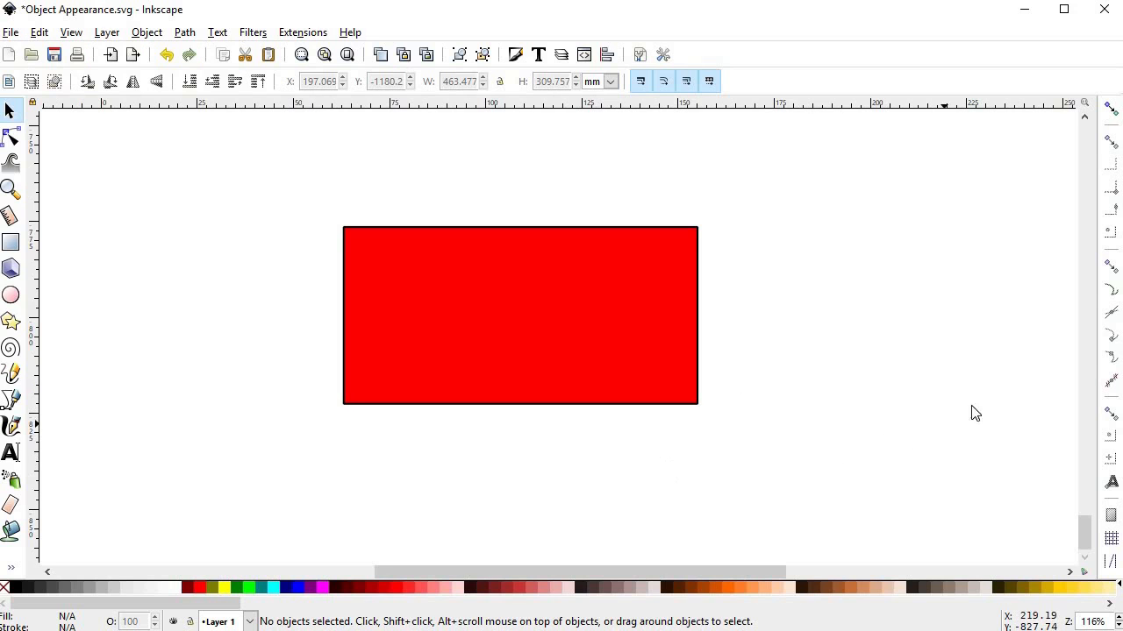
Import the paper texture JPEG as an embedded image, with its DPI from file and the rendering mode None (auto).
left_click_drag(605, 392, 567, 418)
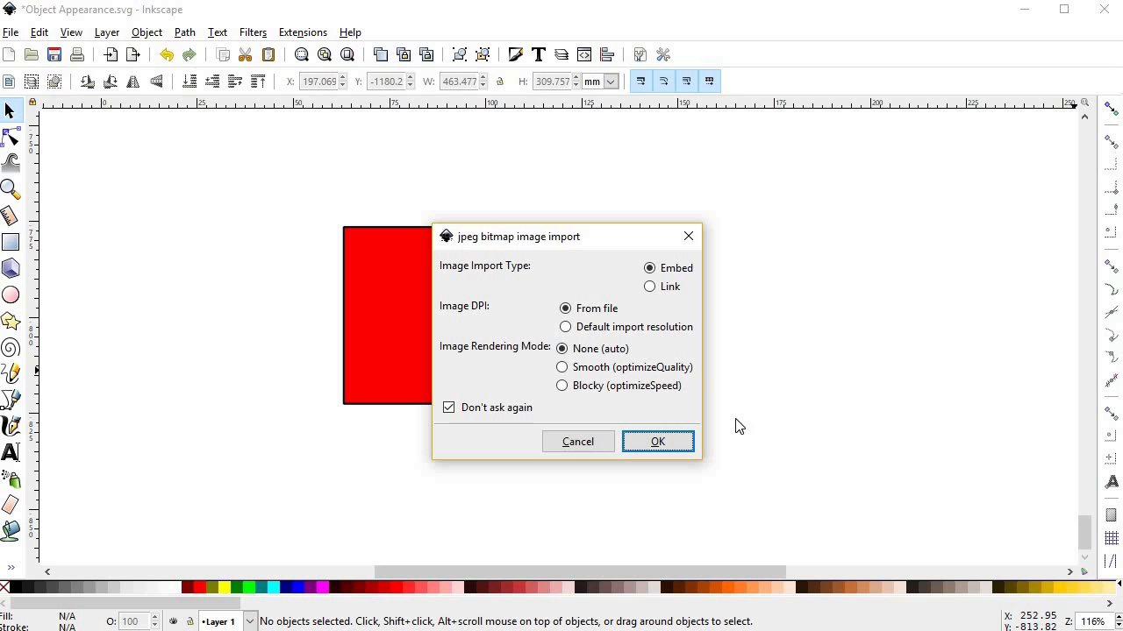
left_click(651, 448)
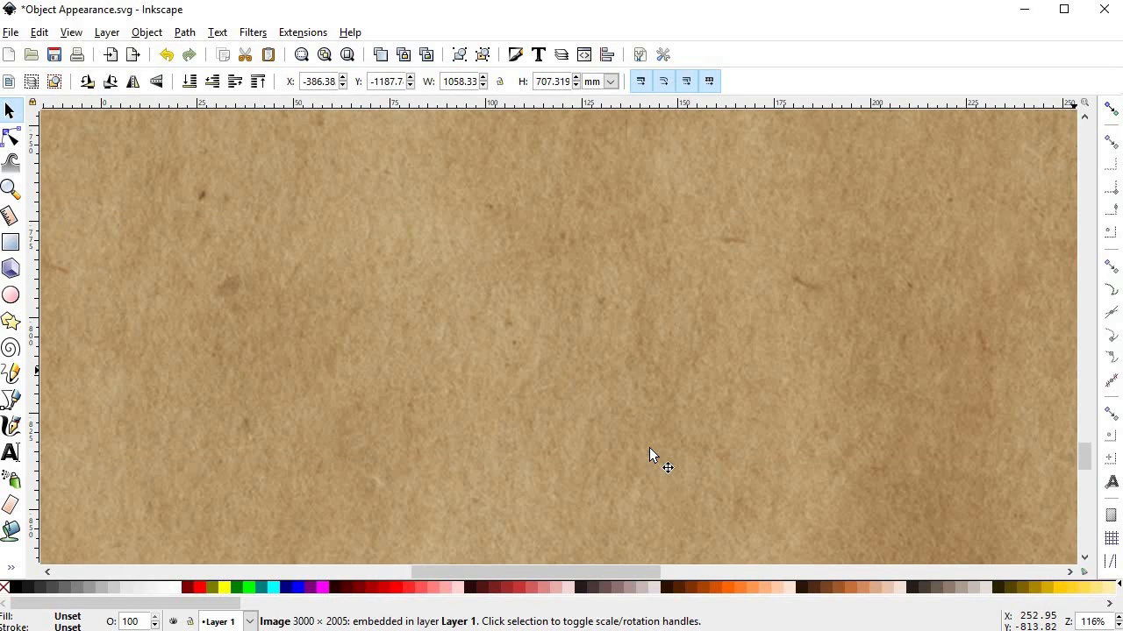
scroll(649, 447, "down", 4, "ctrl")
scroll(668, 395, "down", 2, "ctrl")
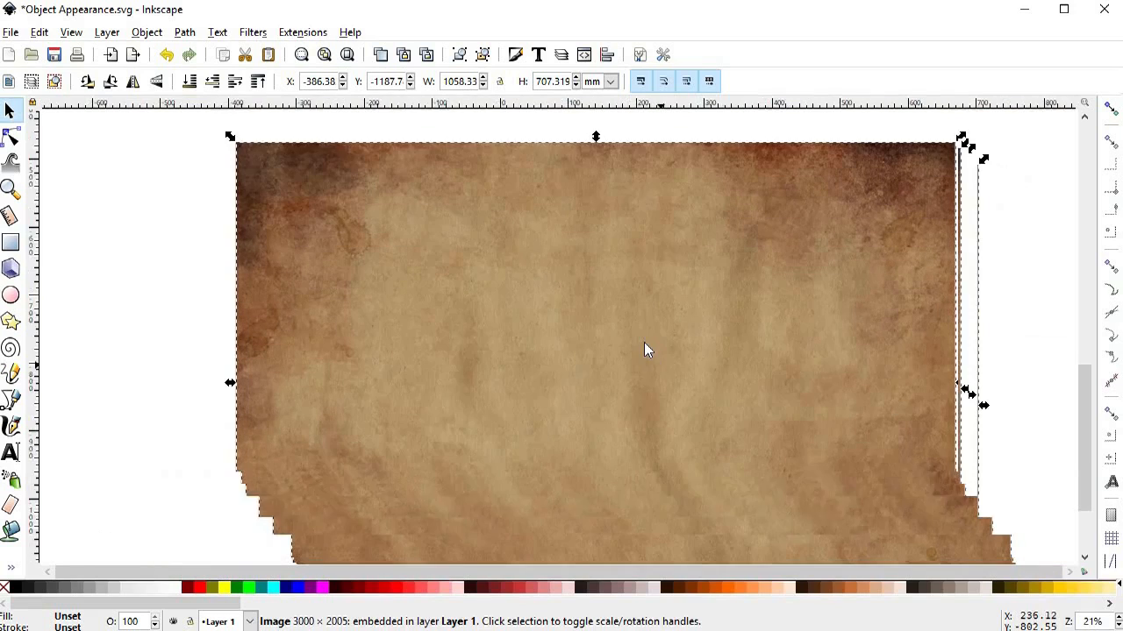
Scale the texture image down to about 111 × 54 mm and place it offset over the red rectangle.
left_click_drag(853, 178, 585, 349)
scroll(584, 349, "up", 4, "ctrl")
scroll(662, 371, "up", 1, "ctrl")
left_click_drag(592, 396, 586, 360)
left_click_drag(732, 331, 660, 330)
left_click_drag(567, 367, 535, 361)
left_click_drag(472, 450, 472, 351)
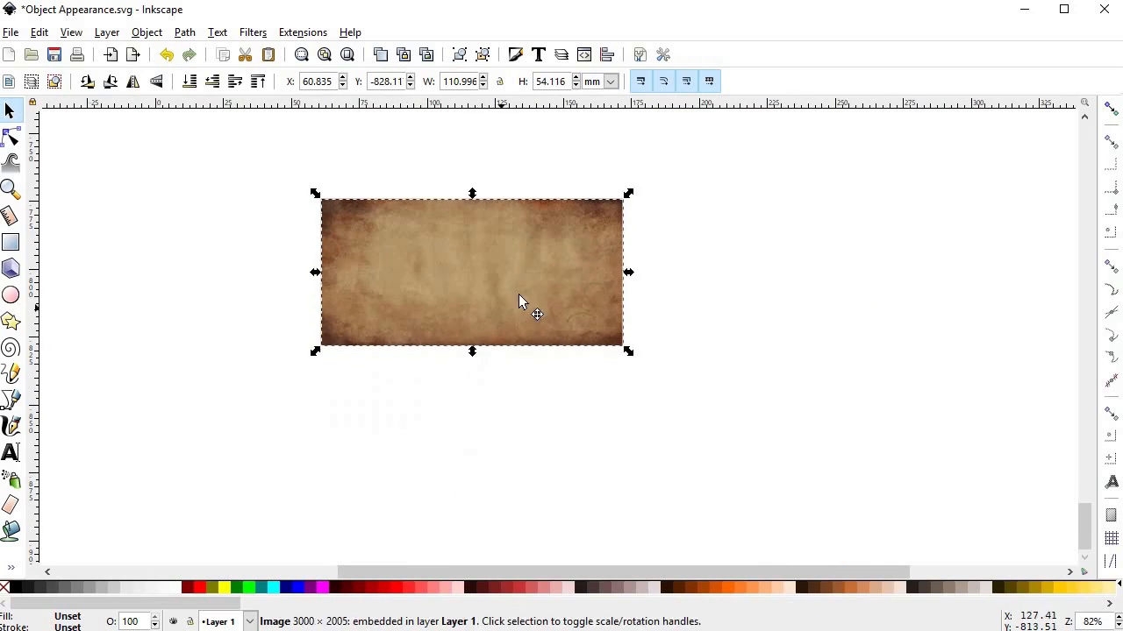
left_click_drag(519, 294, 557, 319)
Try opacity, blur and the flat green fill 4ca962ff on the texture image, and set its fill to no paint.
key("ctrl+shift+f")
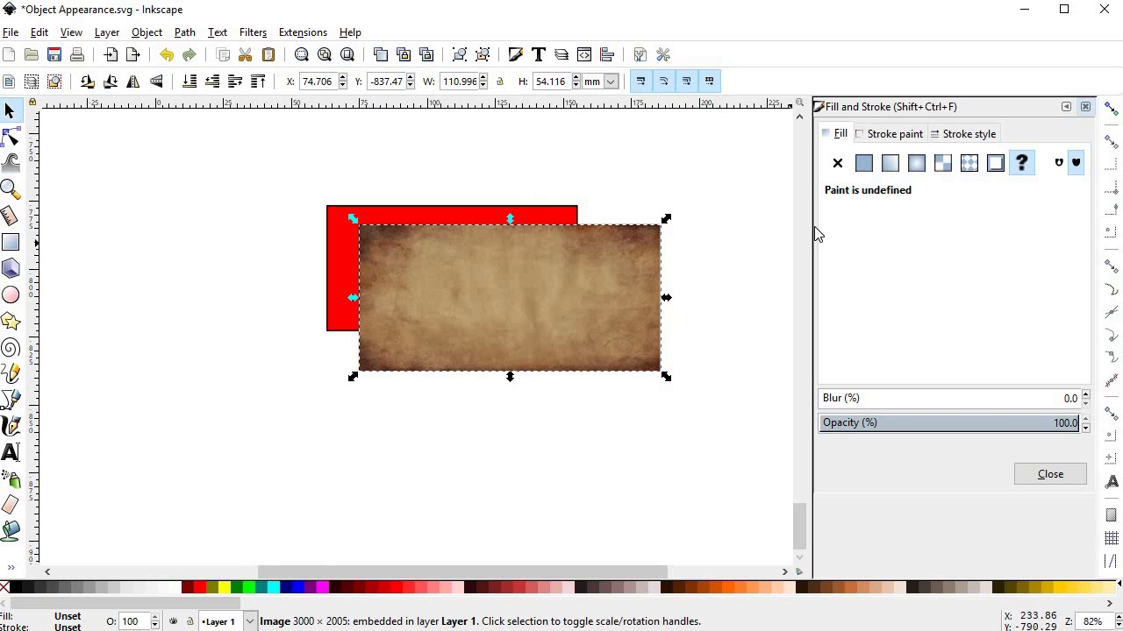
left_click_drag(1015, 428, 1083, 429)
left_click_drag(829, 404, 803, 400)
left_click(864, 164)
mouse_move(947, 283)
left_mouse_down()
mouse_move(968, 282)
mouse_move(948, 294)
left_mouse_up()
left_click(919, 242)
left_click(952, 278)
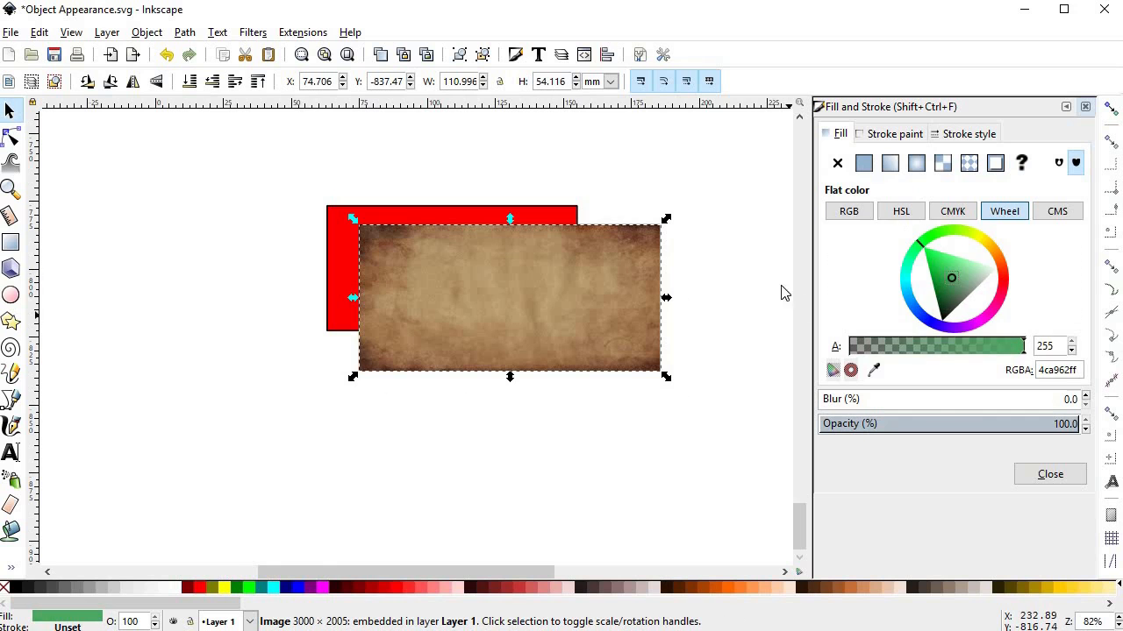
left_click(836, 163)
Try the Felt texture filter on the paper texture image.
left_click(252, 33)
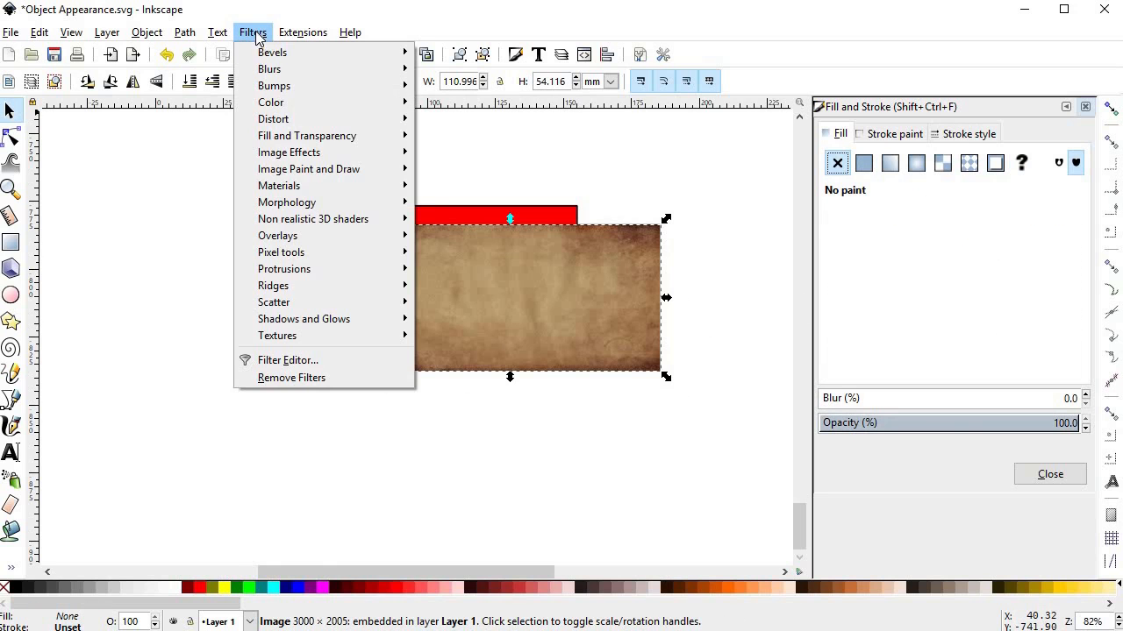
mouse_move(356, 336)
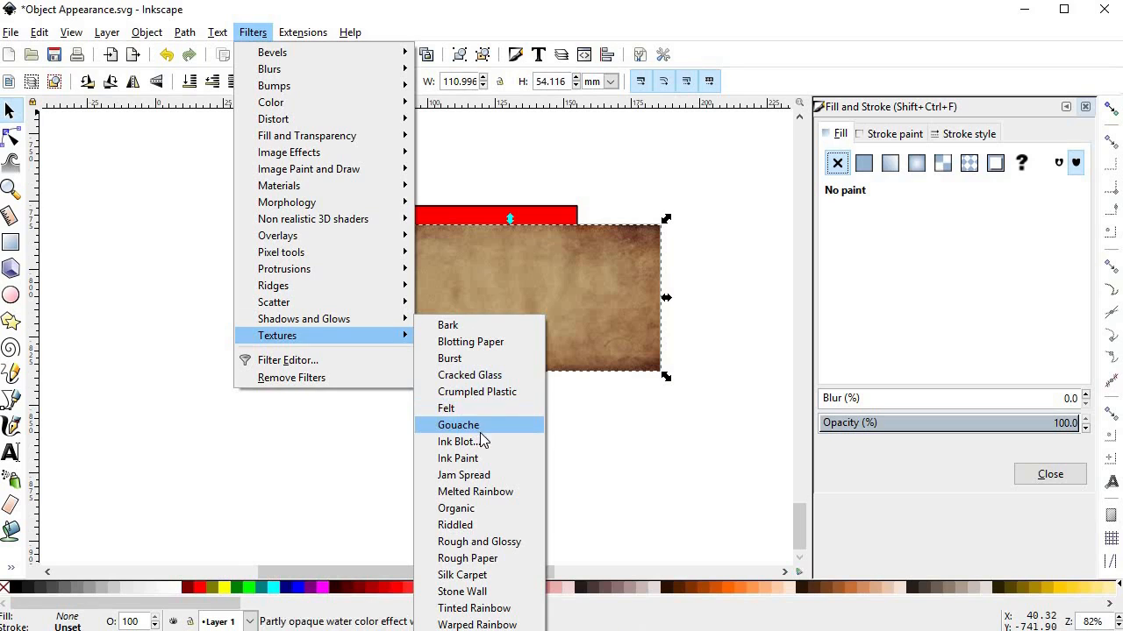
left_click(464, 409)
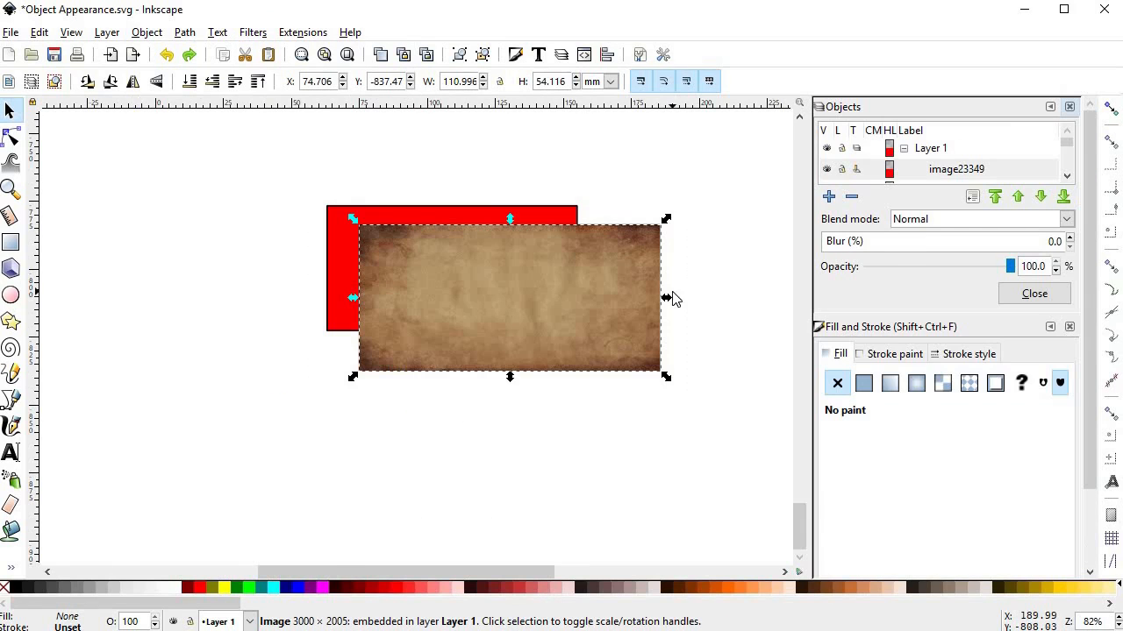
Set the texture image's blend mode to Multiply and fit it over the red rectangle at about 112 × 56 mm.
left_click(925, 226)
left_click_drag(582, 326, 575, 314)
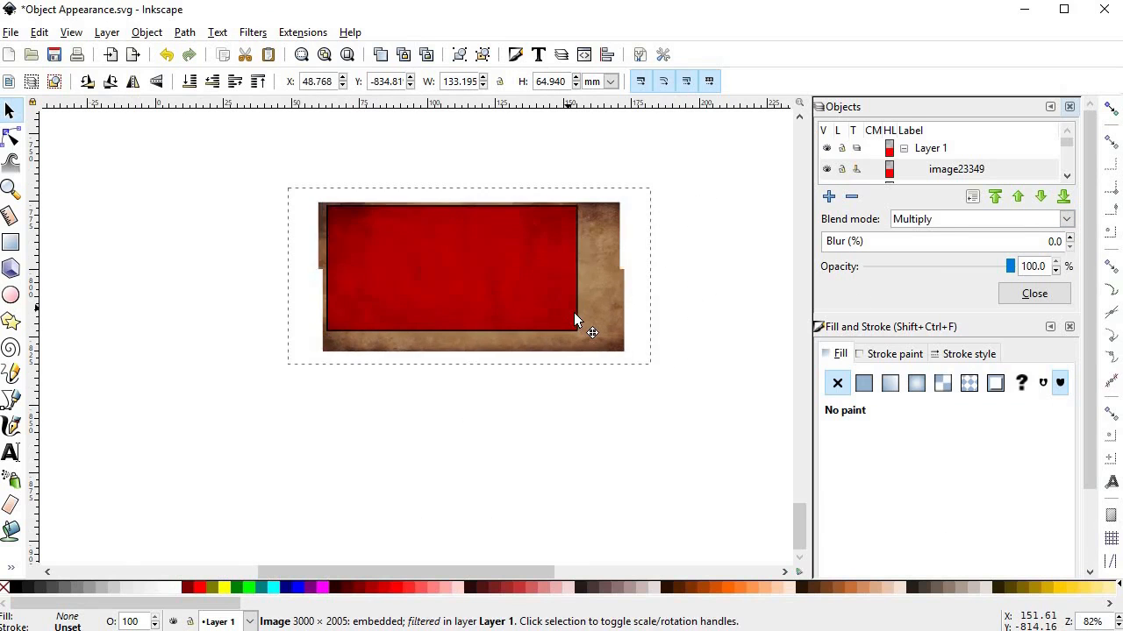
left_click_drag(660, 372, 609, 351)
scroll(501, 280, "up", 2, "ctrl")
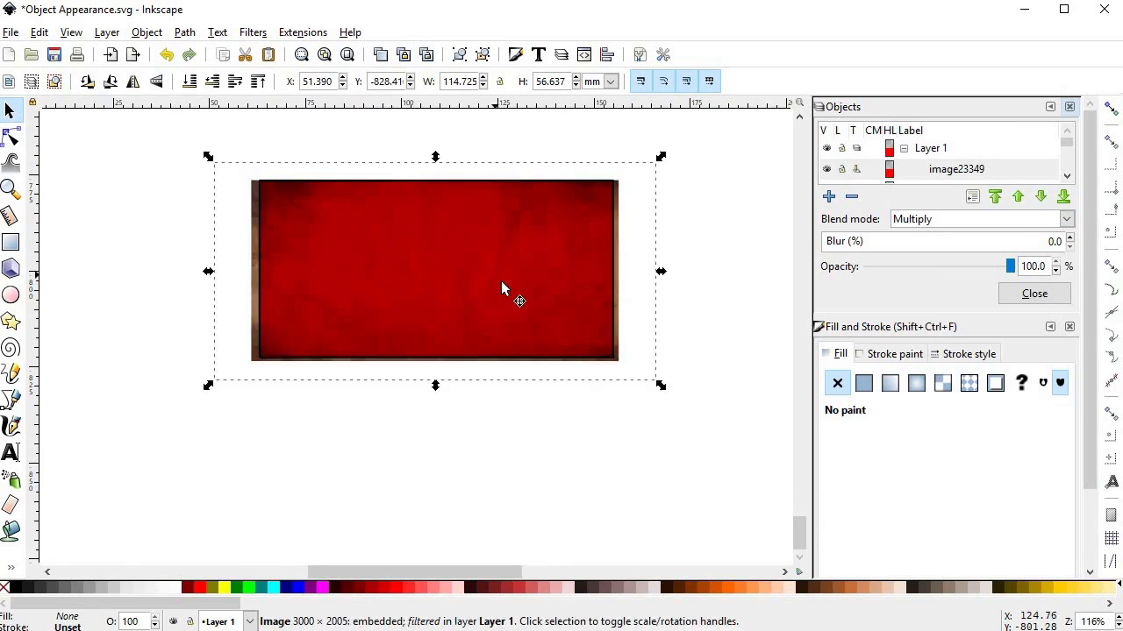
left_click_drag(734, 426, 721, 422)
Change the texture image's blend mode to Screen.
left_click(978, 220)
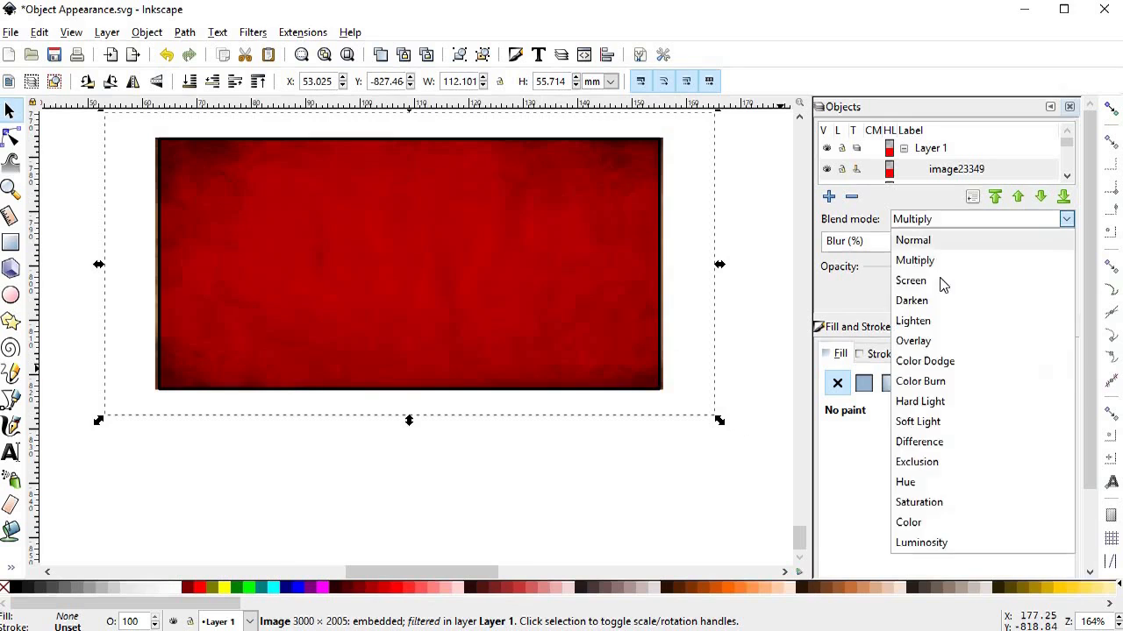
left_click(939, 281)
scroll(712, 377, "down", 2, "ctrl")
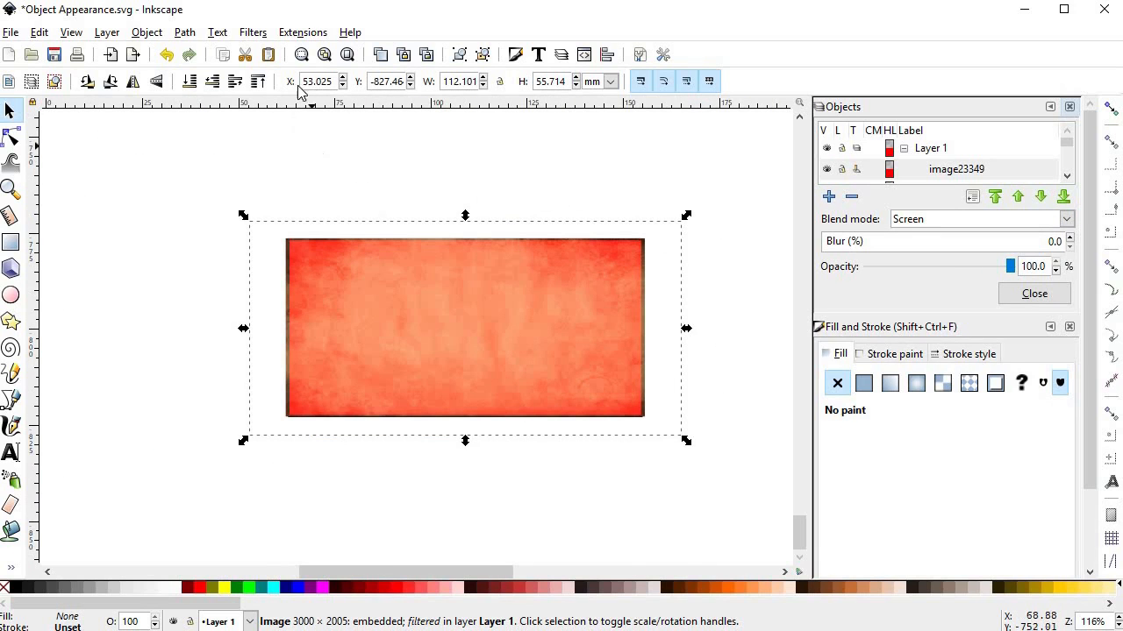
Desaturate the texture image with the HSB Adjust raster extension, using live preview and a saturation of -100.
left_click(304, 33)
mouse_move(352, 246)
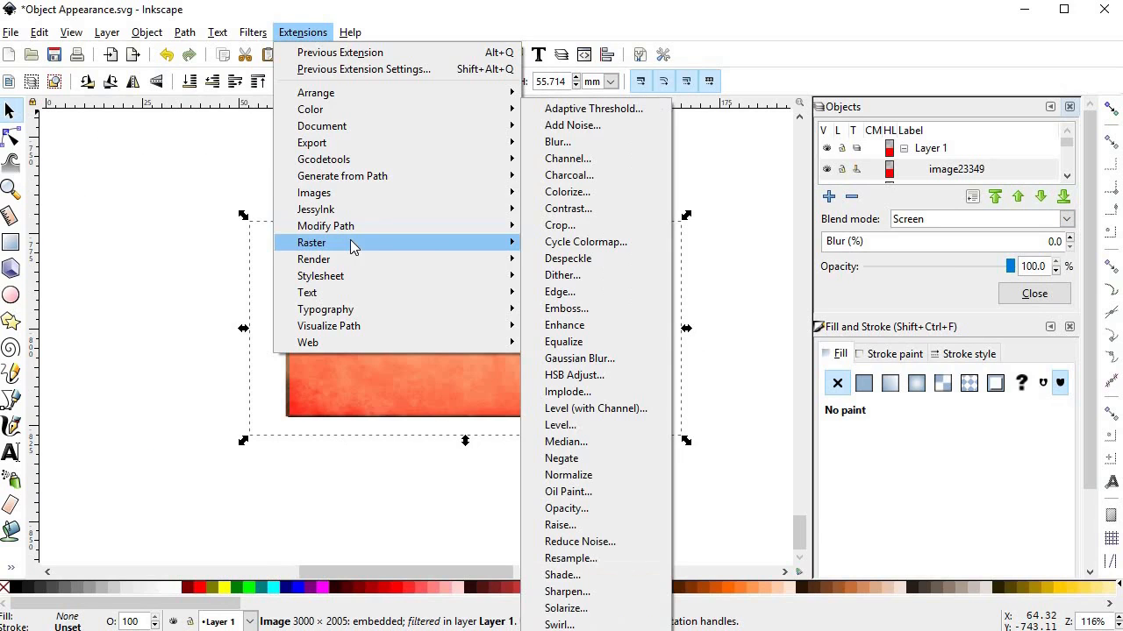
left_click(627, 375)
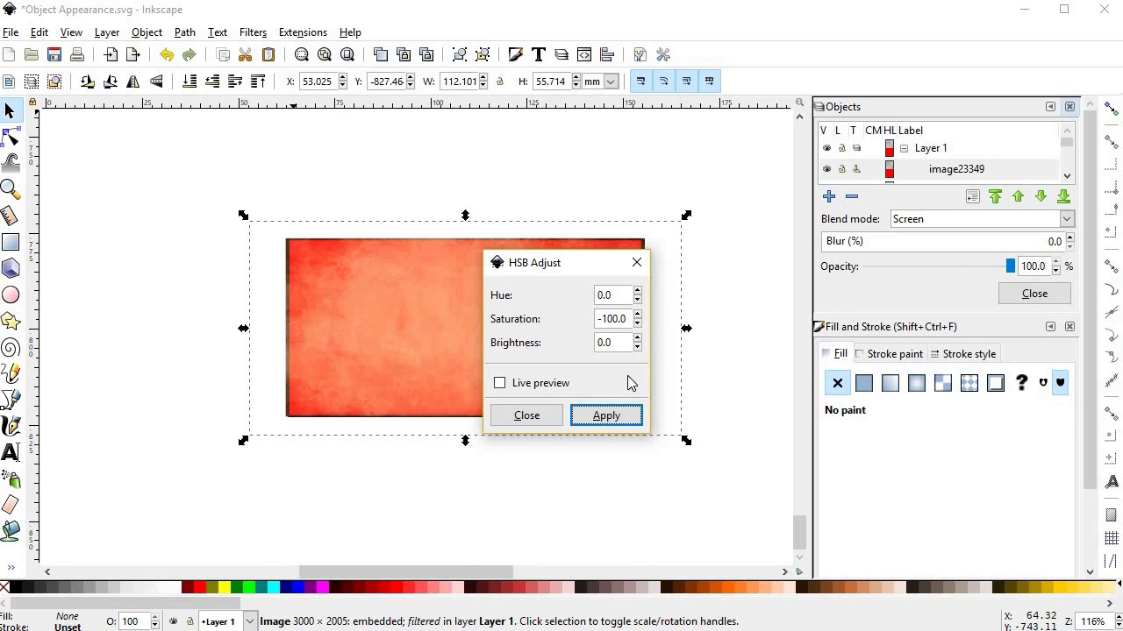
left_click(499, 382)
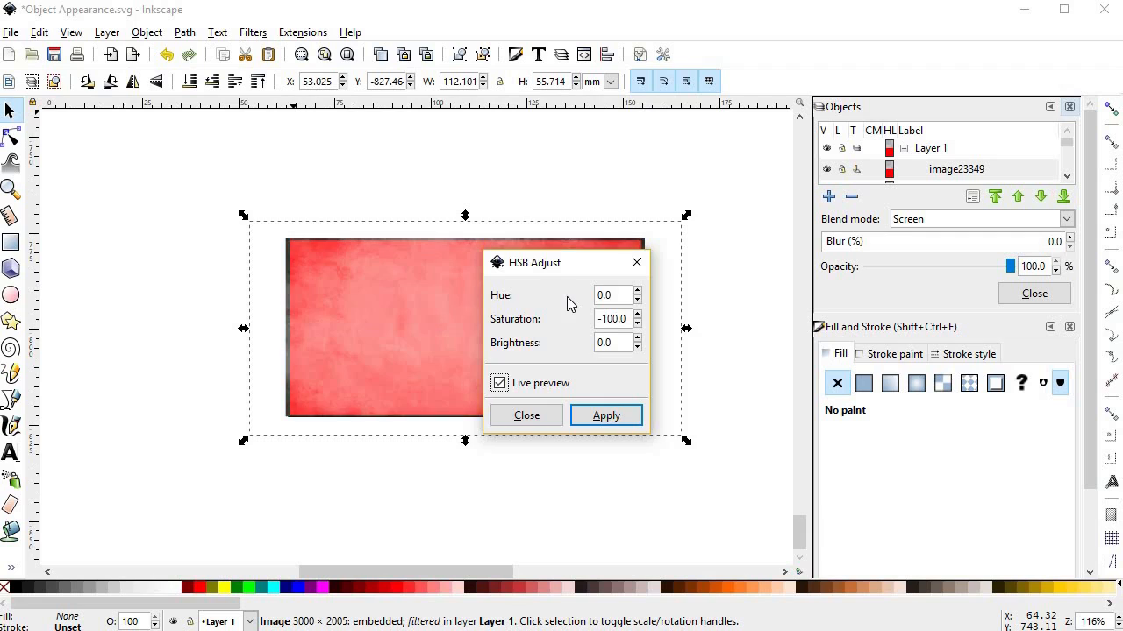
left_click(736, 416)
left_click(656, 415)
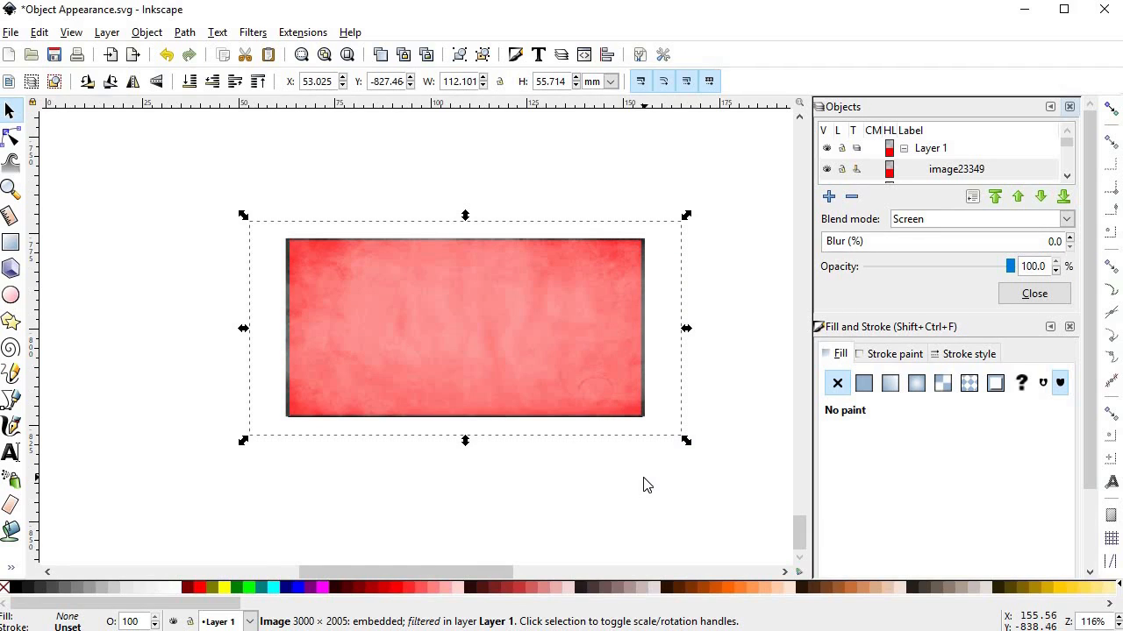